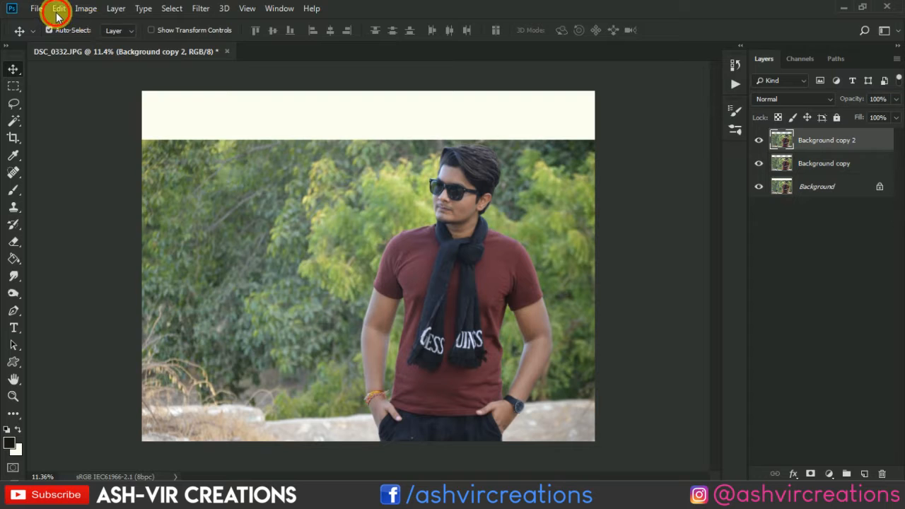
# Flip the Background copy 2 layer vertically and move it up so it covers the blank strip above the photo.
pyautogui.click(59, 7)
pyautogui.moveTo(78, 289)
pyautogui.click(256, 313)
pyautogui.rightClick(224, 249)
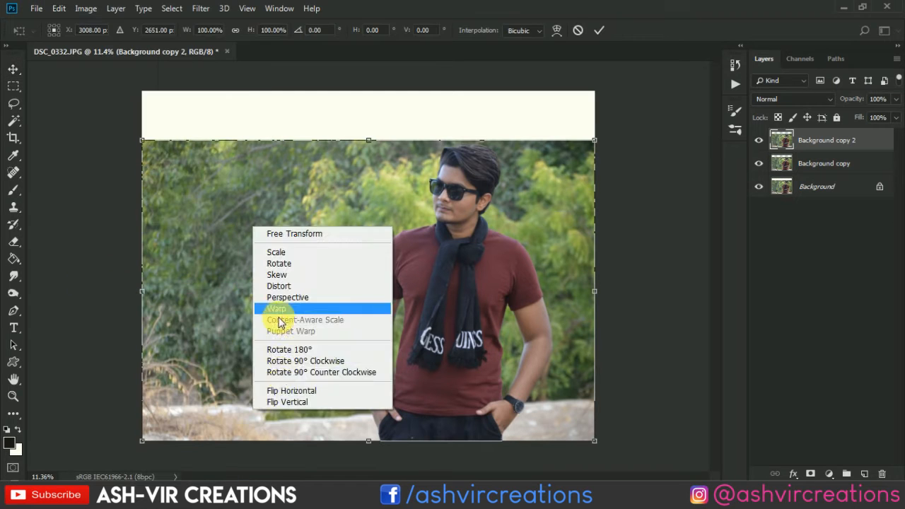
pyautogui.click(287, 406)
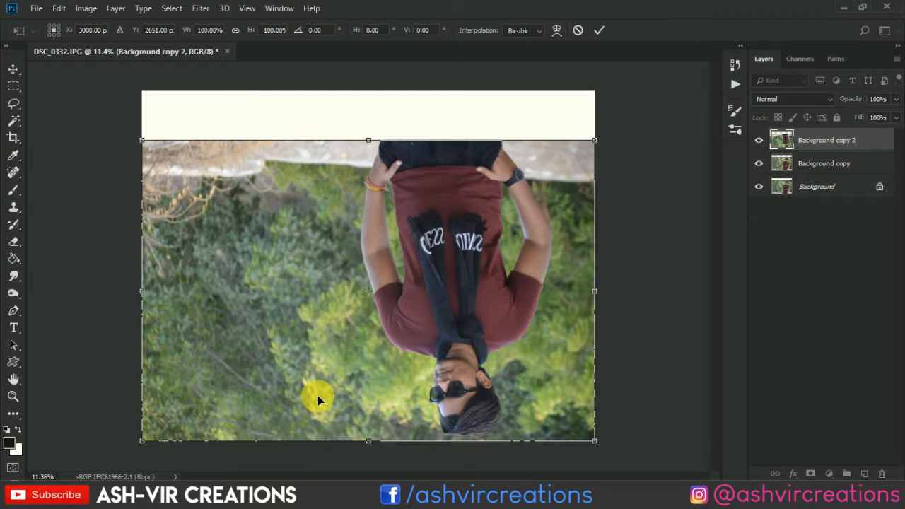
pyautogui.moveTo(317, 398); pyautogui.dragTo(316, 97)
pyautogui.press('Return')
pyautogui.hotkey('ctrl', '+')
pyautogui.scroll(5, 371, 132)
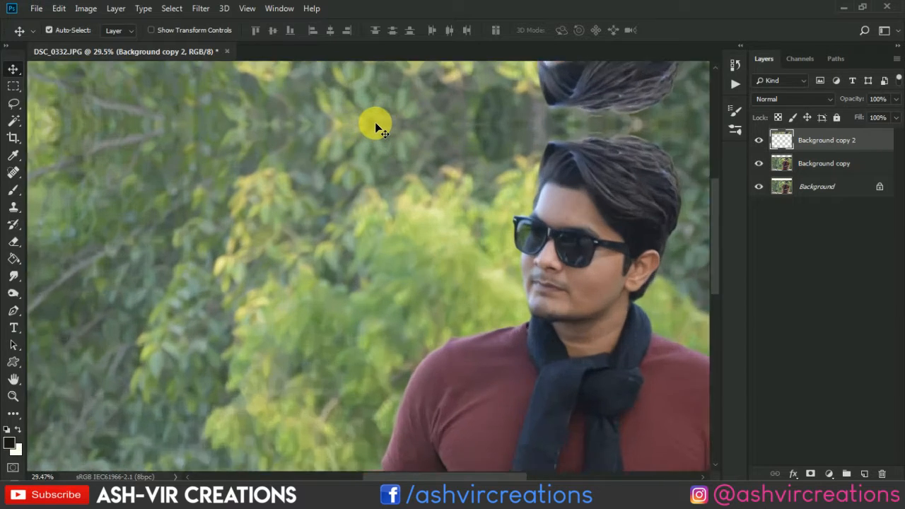
pyautogui.scroll(-5, 374, 127)
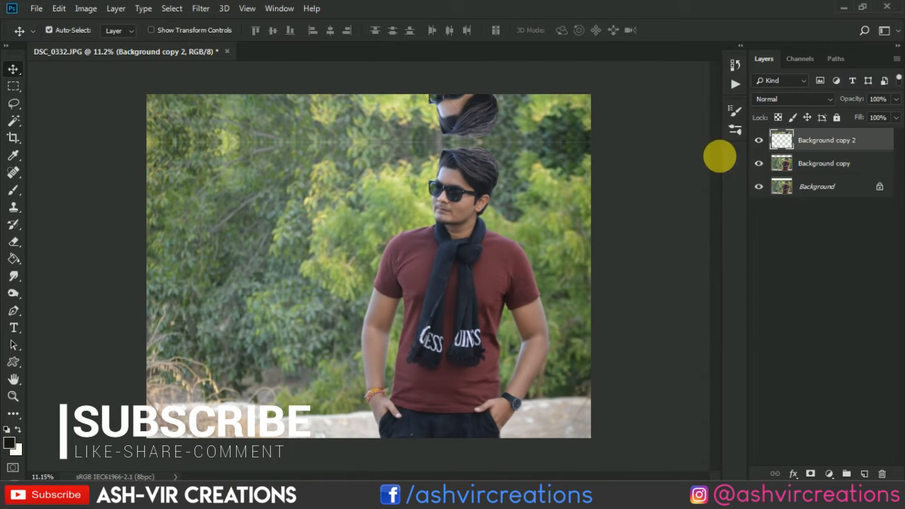
# Merge the Background copy and Background copy 2 layers into one layer.
pyautogui.keyDown('shift'); pyautogui.click(834, 163); pyautogui.keyUp('shift')
pyautogui.rightClick(834, 164)
pyautogui.click(721, 368)
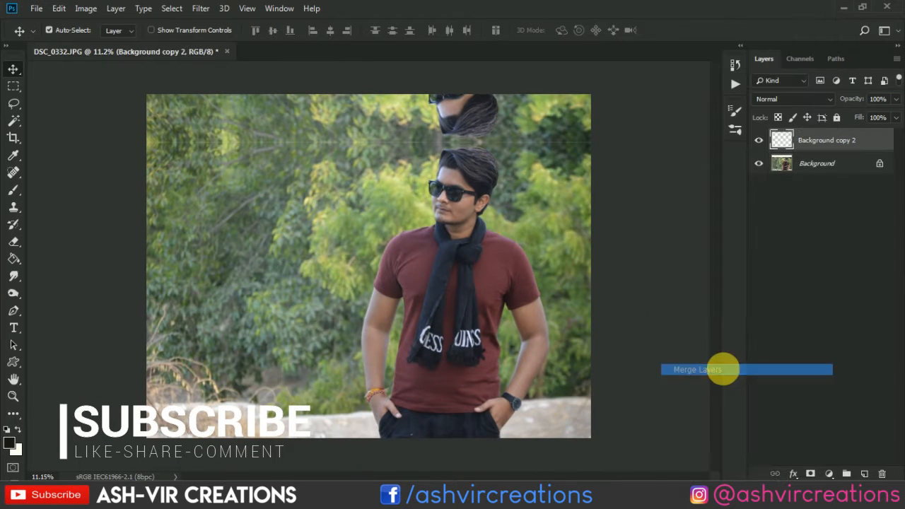
pyautogui.hotkey('ctrl', '0')
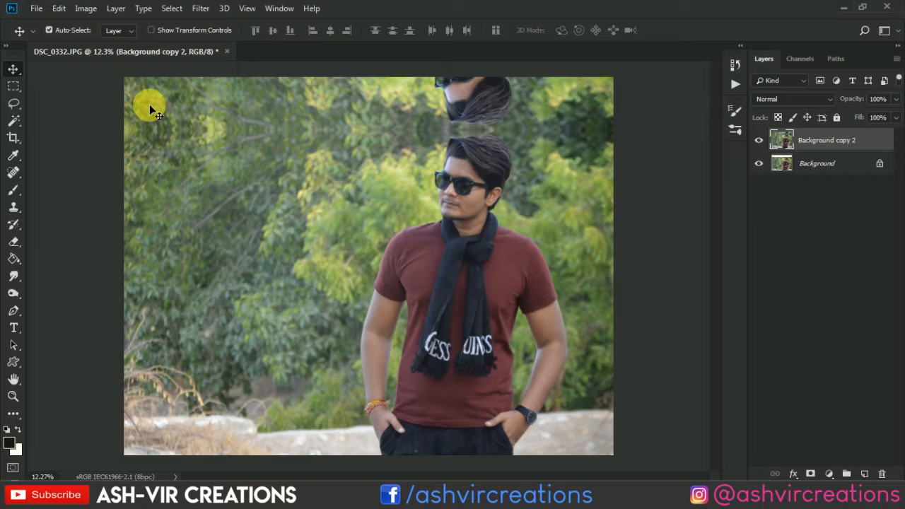
# Lasso the mirrored face at the image's upper edge, apply a Content-Aware fill to it, and deselect.
pyautogui.click(13, 104)
pyautogui.moveTo(531, 90)
pyautogui.mouseDown()
pyautogui.moveTo(430, 92)
pyautogui.moveTo(455, 111)
pyautogui.moveTo(517, 123)
pyautogui.moveTo(543, 115)
pyautogui.moveTo(540, 98)
pyautogui.moveTo(519, 93)
pyautogui.moveTo(536, 82)
pyautogui.moveTo(472, 64)
pyautogui.moveTo(423, 66)
pyautogui.moveTo(421, 84)
pyautogui.moveTo(445, 101)
pyautogui.moveTo(517, 114)
pyautogui.moveTo(540, 83)
pyautogui.moveTo(469, 111)
pyautogui.mouseUp()
pyautogui.rightClick(461, 106)
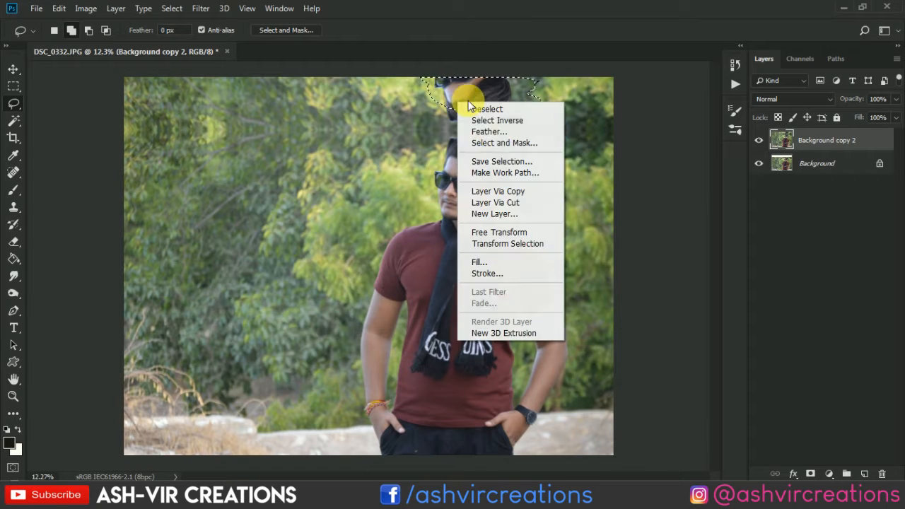
pyautogui.click(481, 258)
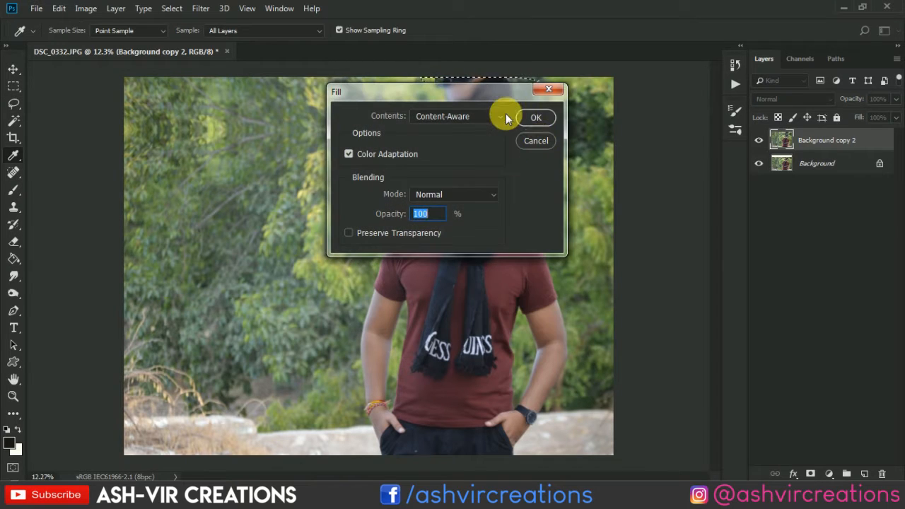
pyautogui.click(505, 117)
pyautogui.click(485, 176)
pyautogui.click(533, 118)
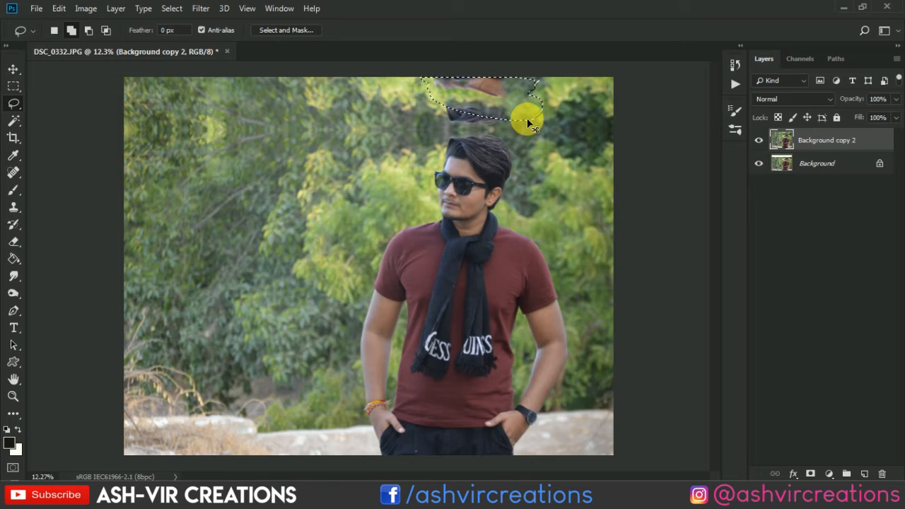
pyautogui.hotkey('ctrl', 'd')
# Lasso the leftover mirrored hair above the man's head and fill it using Content-Aware.
pyautogui.scroll(6, 495, 91)
pyautogui.moveTo(360, 151); pyautogui.dragTo(366, 221)
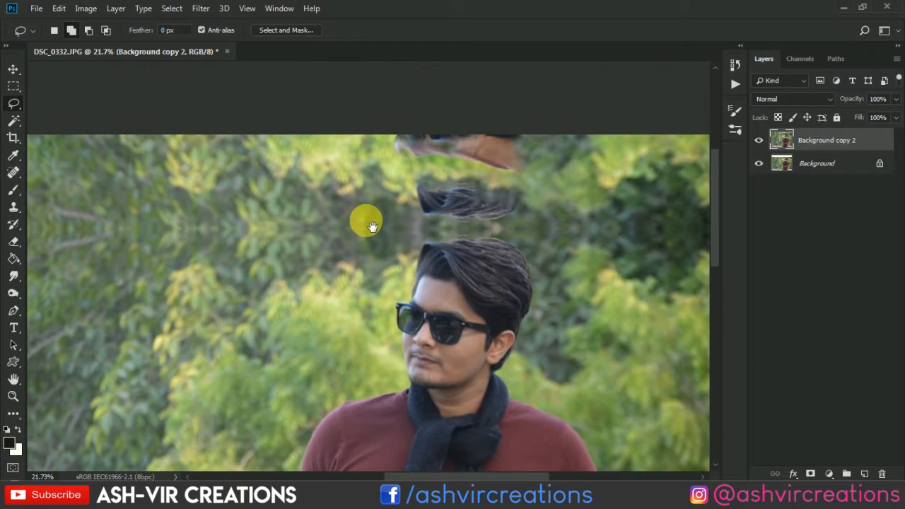
pyautogui.moveTo(535, 187)
pyautogui.mouseDown()
pyautogui.moveTo(486, 173)
pyautogui.moveTo(400, 173)
pyautogui.moveTo(395, 191)
pyautogui.moveTo(438, 222)
pyautogui.moveTo(415, 213)
pyautogui.mouseUp()
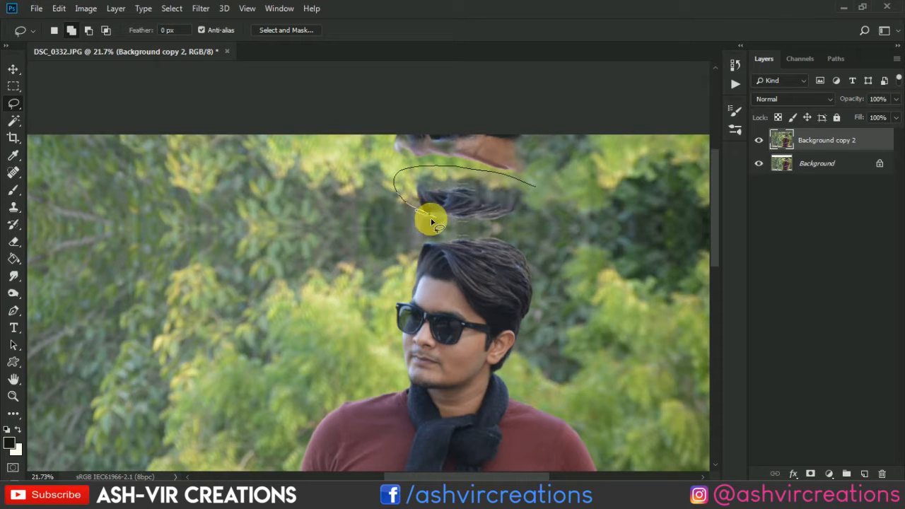
pyautogui.moveTo(466, 227)
pyautogui.mouseDown()
pyautogui.moveTo(444, 223)
pyautogui.moveTo(493, 224)
pyautogui.moveTo(546, 201)
pyautogui.moveTo(526, 188)
pyautogui.mouseUp()
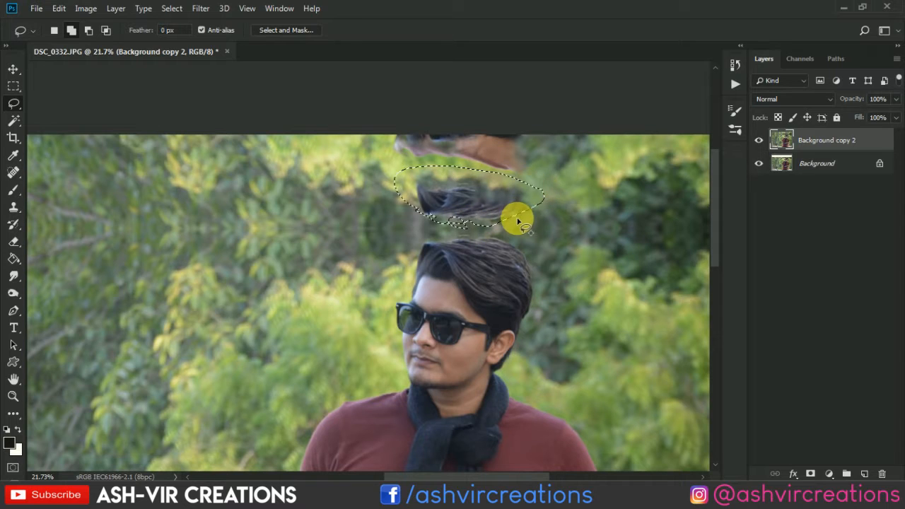
pyautogui.moveTo(465, 230)
pyautogui.mouseDown()
pyautogui.moveTo(432, 225)
pyautogui.moveTo(408, 202)
pyautogui.moveTo(481, 193)
pyautogui.mouseUp()
pyautogui.rightClick(476, 177)
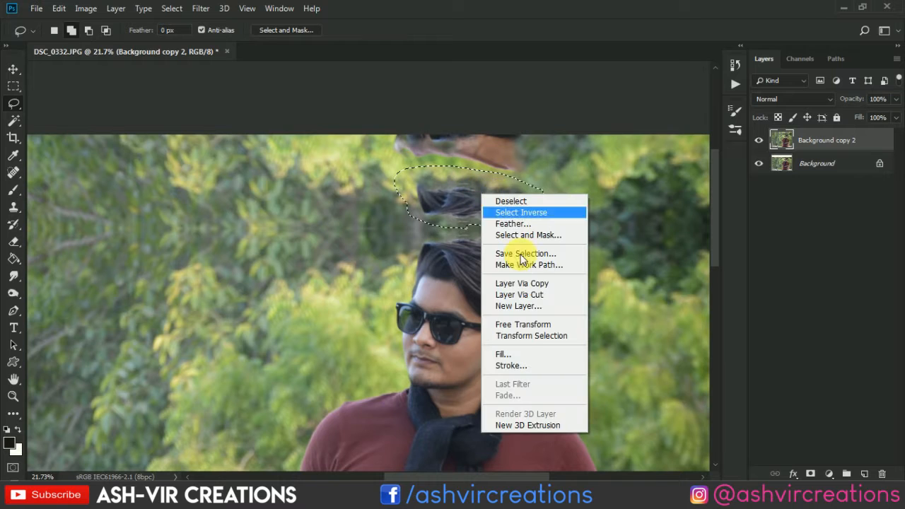
pyautogui.click(529, 350)
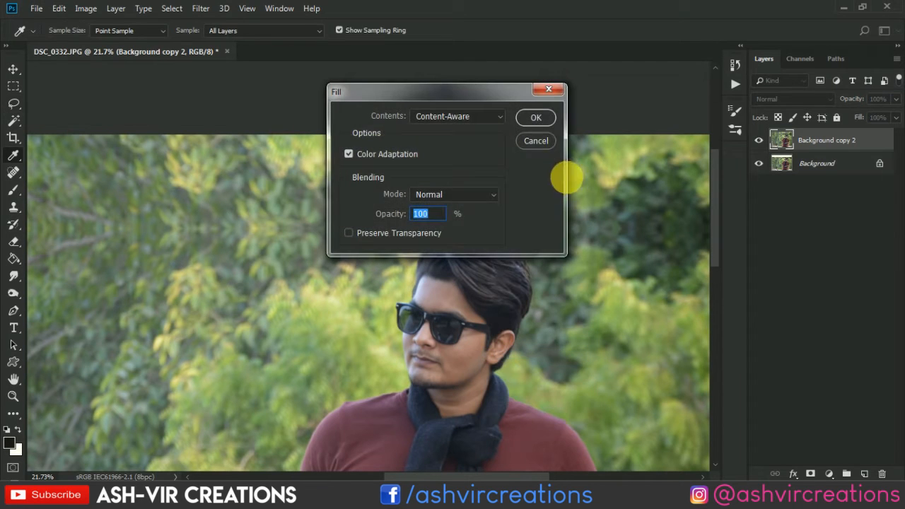
pyautogui.click(536, 118)
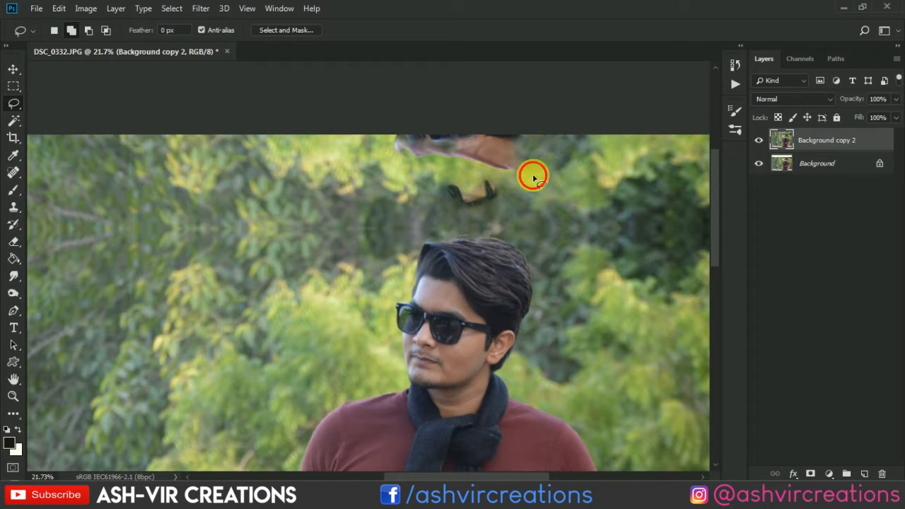
# Copy a rectangular patch of foliage from the image's upper edge, beside the mirrored remnants, onto a new layer.
pyautogui.moveTo(533, 177); pyautogui.dragTo(470, 171)
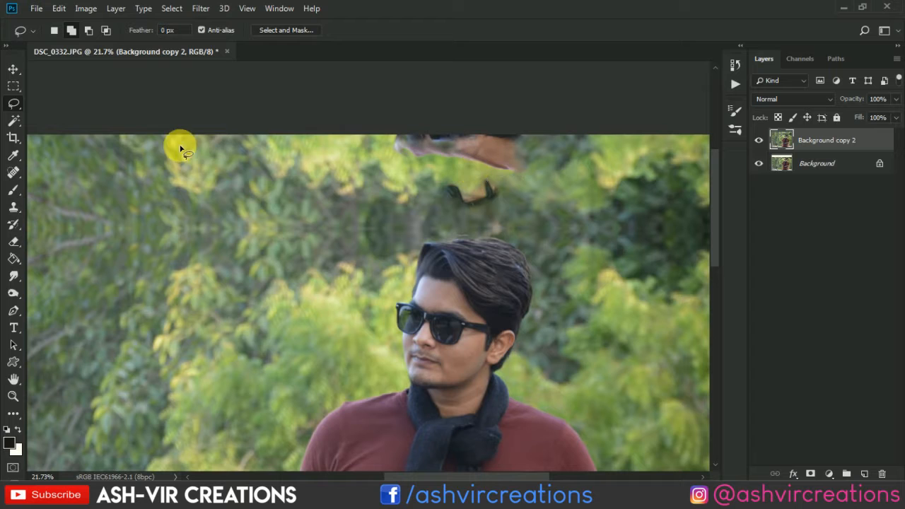
pyautogui.moveTo(177, 148); pyautogui.dragTo(275, 157)
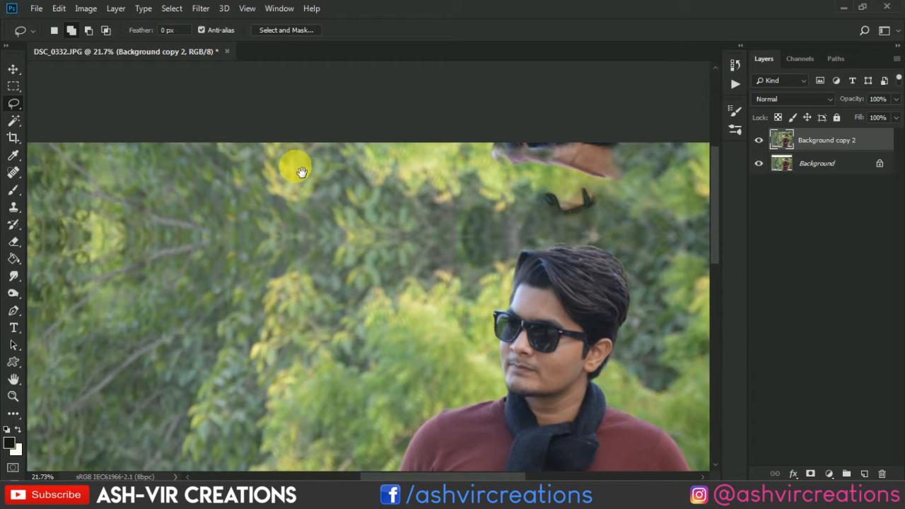
pyautogui.click(16, 88)
pyautogui.moveTo(106, 144); pyautogui.dragTo(437, 216)
pyautogui.rightClick(377, 184)
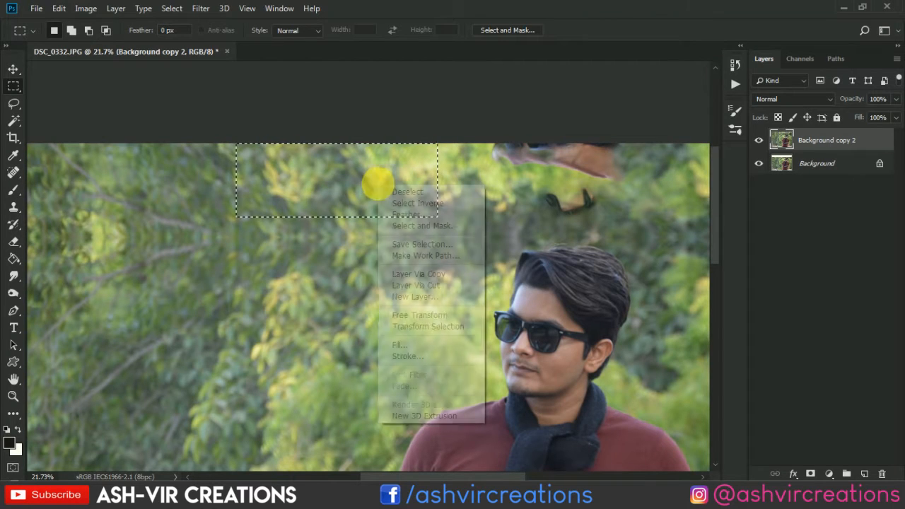
pyautogui.click(417, 274)
# Move the copied foliage patch over the mirrored remnants above the man's head.
pyautogui.press('v')
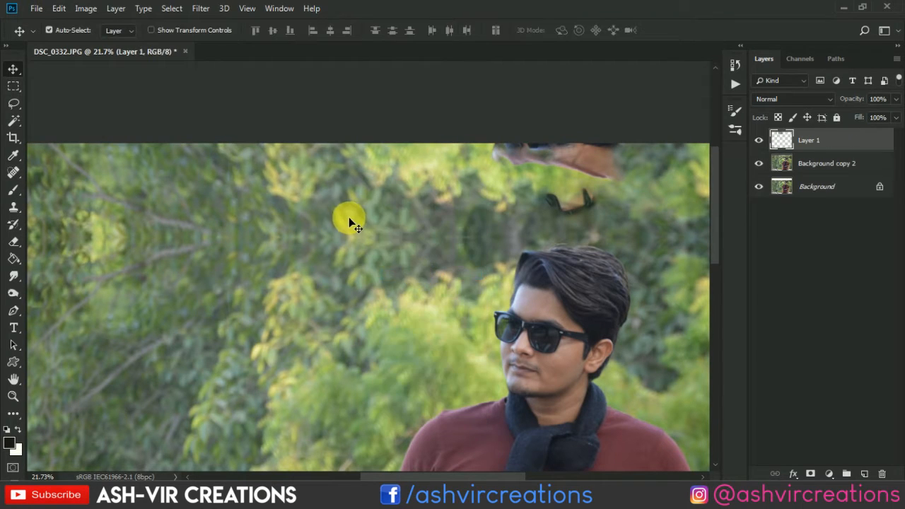
pyautogui.scroll(-1, 350, 220)
pyautogui.moveTo(359, 186); pyautogui.dragTo(478, 207)
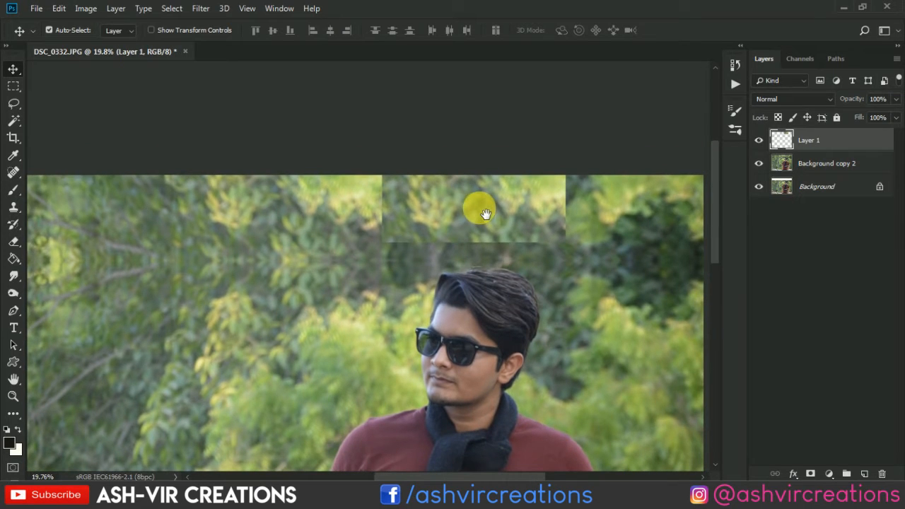
# Blend the foliage patch's hard edges into the background using the Eraser with a Soft Round brush at 600 to 700 px.
pyautogui.click(13, 244)
pyautogui.click(53, 240)
pyautogui.rightClick(185, 243)
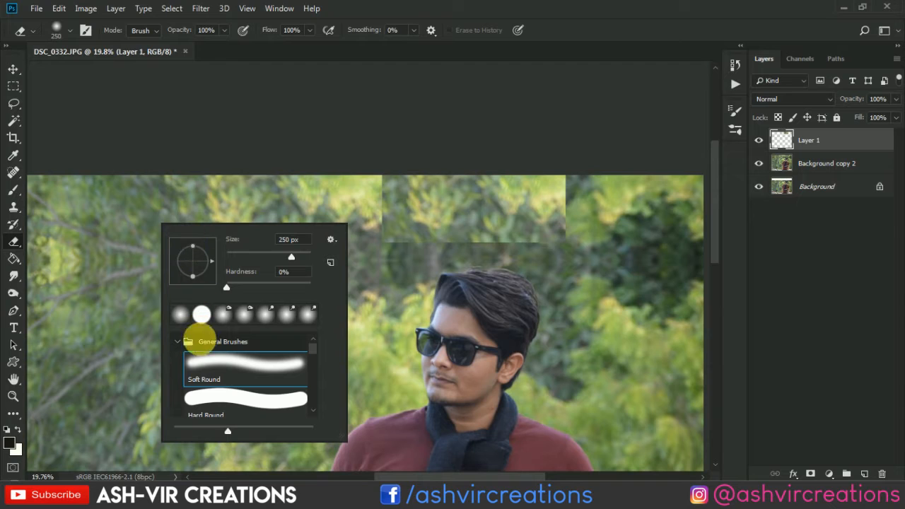
pyautogui.click(210, 367)
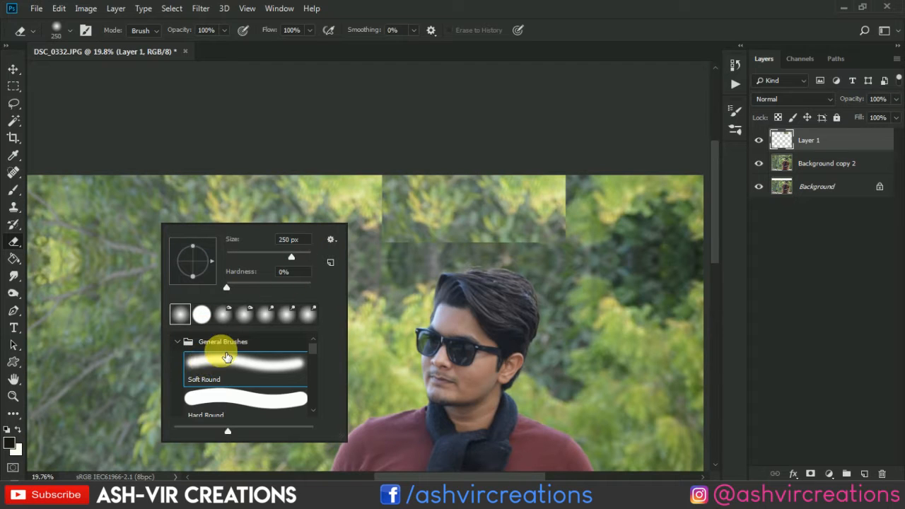
pyautogui.doubleClick(224, 358)
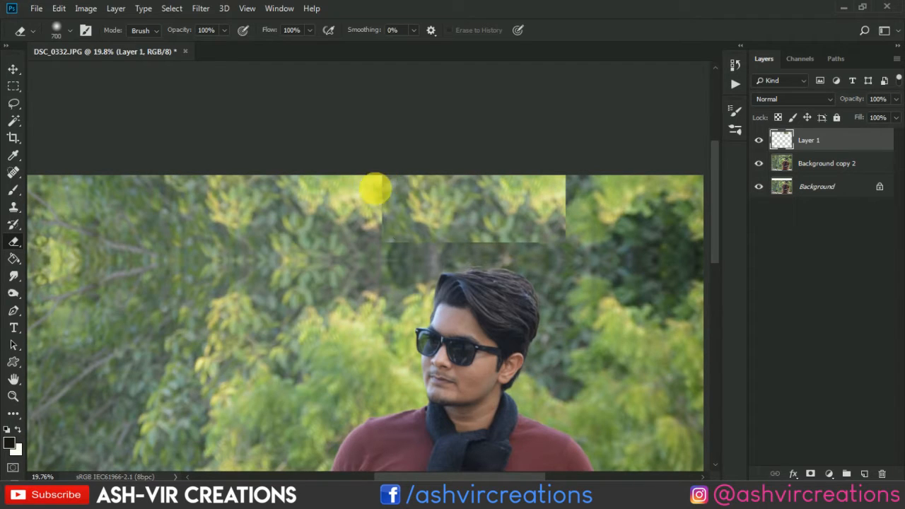
pyautogui.press('[')
pyautogui.press('[')
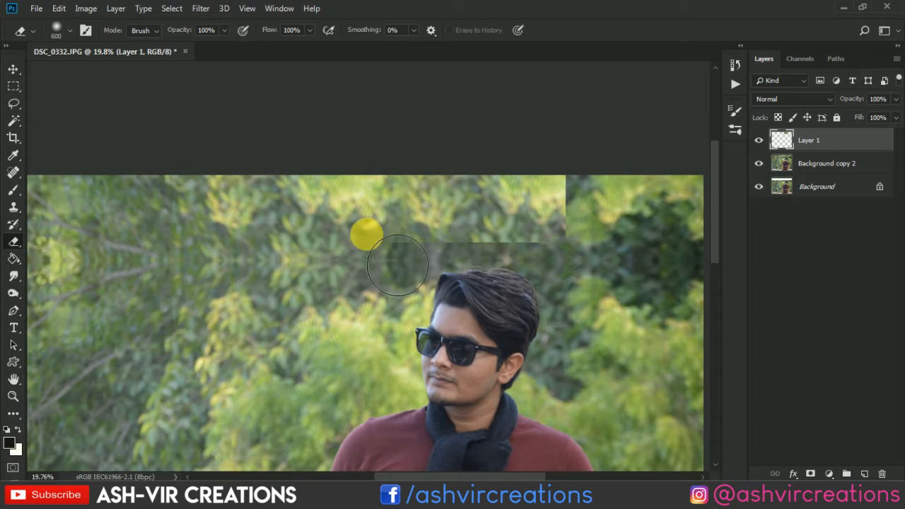
pyautogui.moveTo(402, 272)
pyautogui.mouseDown()
pyautogui.moveTo(600, 275)
pyautogui.moveTo(580, 279)
pyautogui.moveTo(588, 277)
pyautogui.moveTo(474, 282)
pyautogui.moveTo(517, 287)
pyautogui.moveTo(582, 275)
pyautogui.moveTo(623, 227)
pyautogui.mouseUp()
pyautogui.press(']')
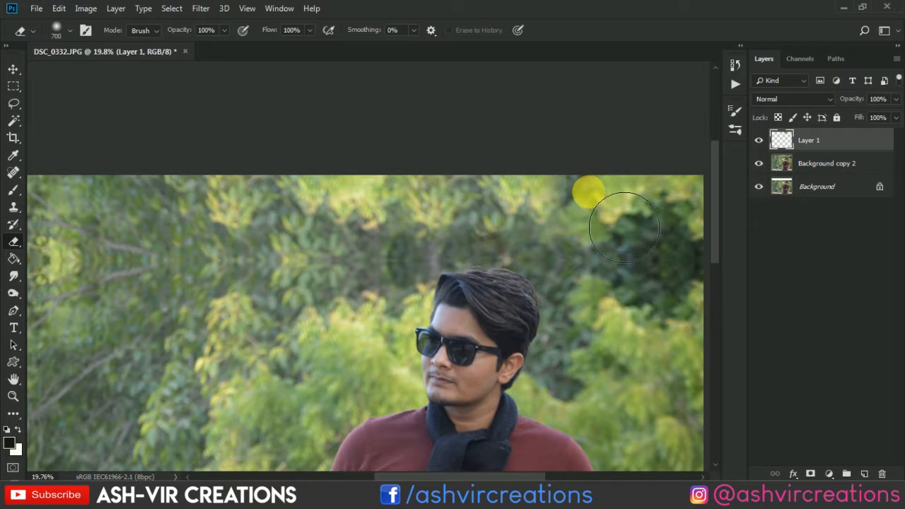
# Compare the image with and without the patch on Layer 1, and merge Layer 1 with Background copy 2.
pyautogui.press('v')
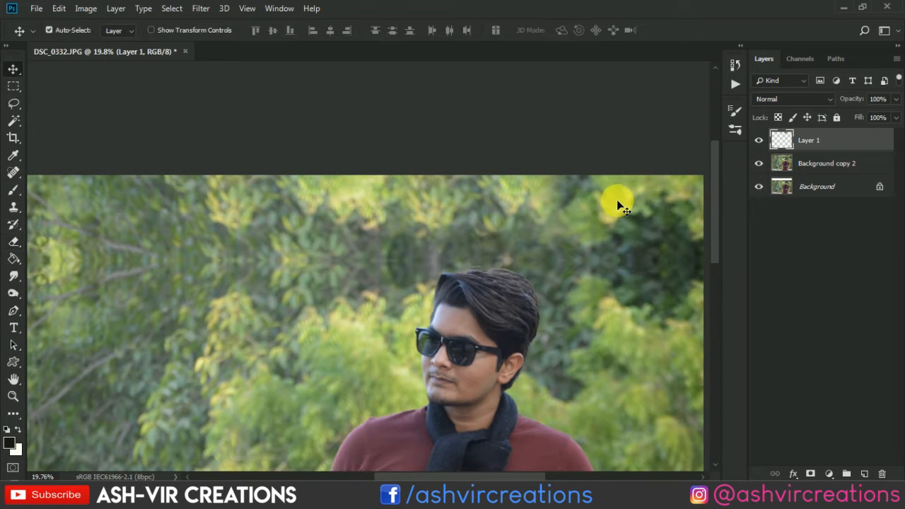
pyautogui.scroll(-2, 636, 204)
pyautogui.click(811, 165)
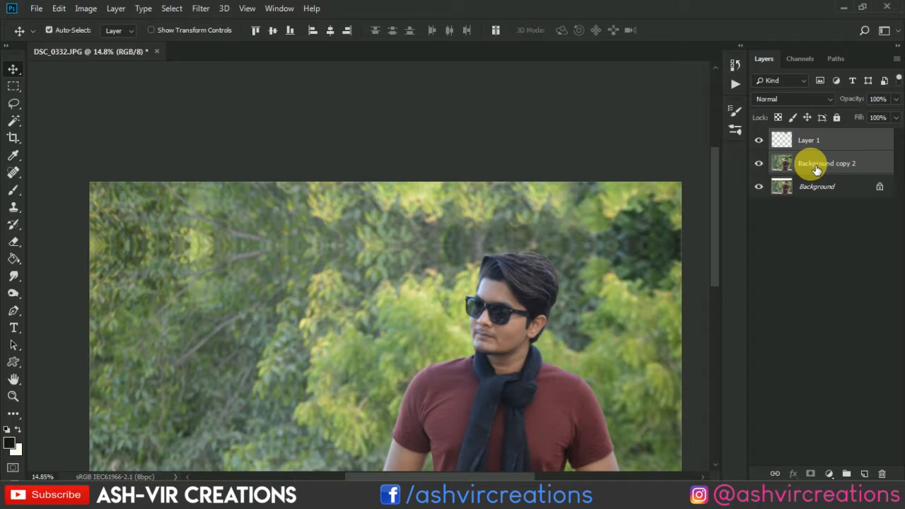
pyautogui.click(758, 140)
pyautogui.click(759, 140)
pyautogui.rightClick(813, 154)
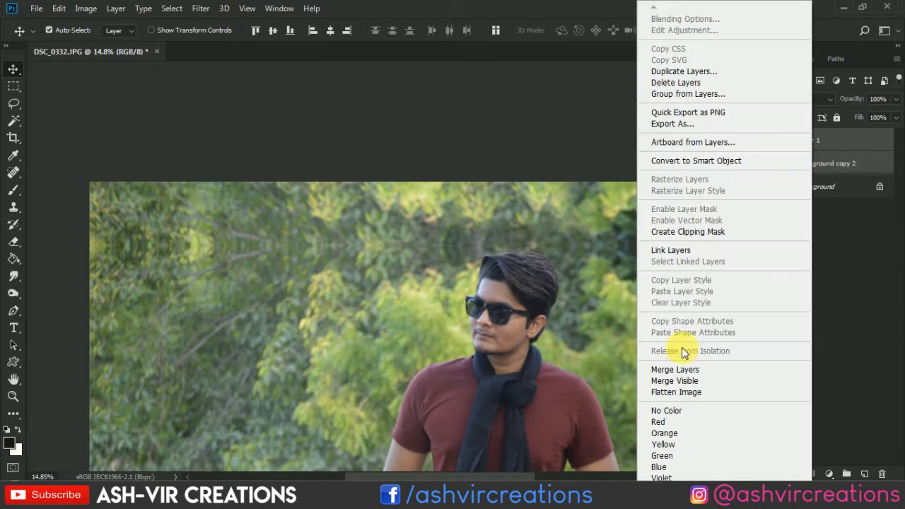
pyautogui.click(684, 366)
# Lasso a long, narrow area around the mirrored seam in the foliage beside the man's head.
pyautogui.scroll(1, 493, 206)
pyautogui.scroll(1, 493, 207)
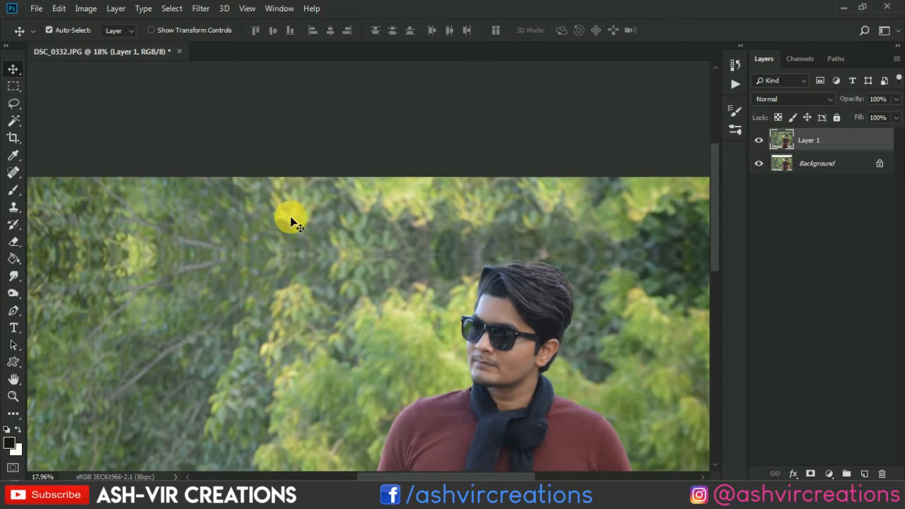
pyautogui.click(16, 106)
pyautogui.moveTo(415, 265)
pyautogui.mouseDown()
pyautogui.moveTo(320, 271)
pyautogui.moveTo(250, 256)
pyautogui.moveTo(297, 236)
pyautogui.moveTo(395, 231)
pyautogui.moveTo(447, 234)
pyautogui.moveTo(461, 247)
pyautogui.moveTo(432, 269)
pyautogui.moveTo(393, 274)
pyautogui.mouseUp()
pyautogui.rightClick(399, 278)
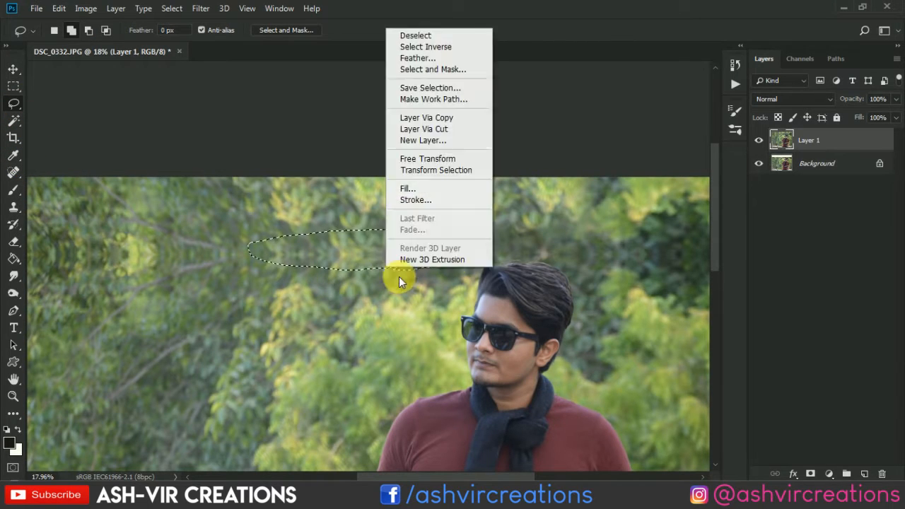
pyautogui.click(444, 198)
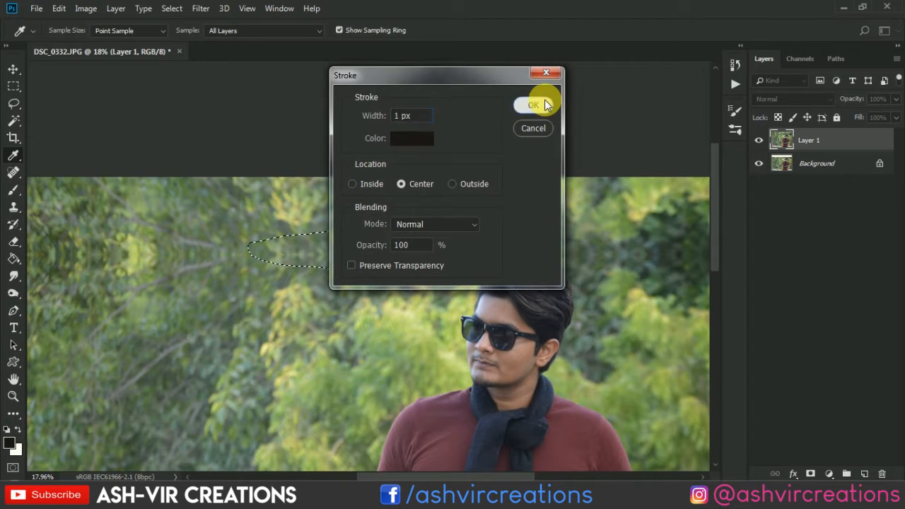
pyautogui.click(545, 104)
pyautogui.rightClick(415, 234)
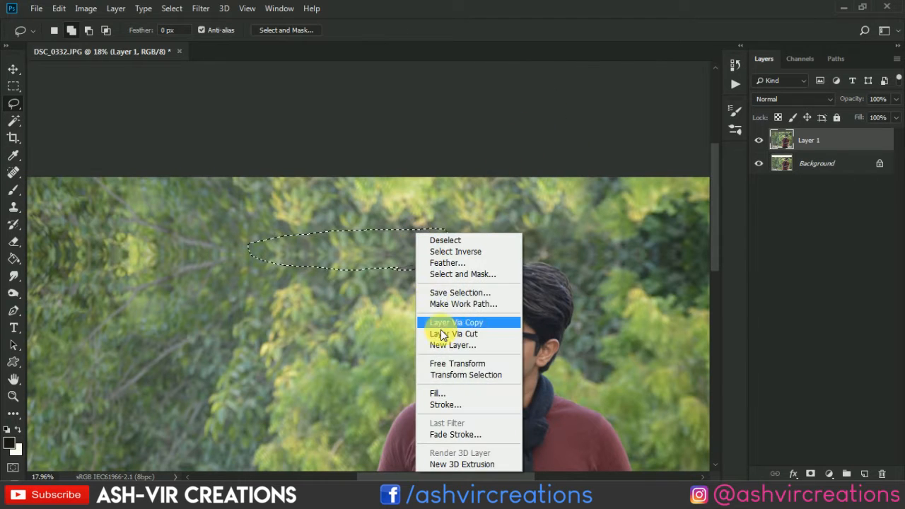
pyautogui.click(439, 393)
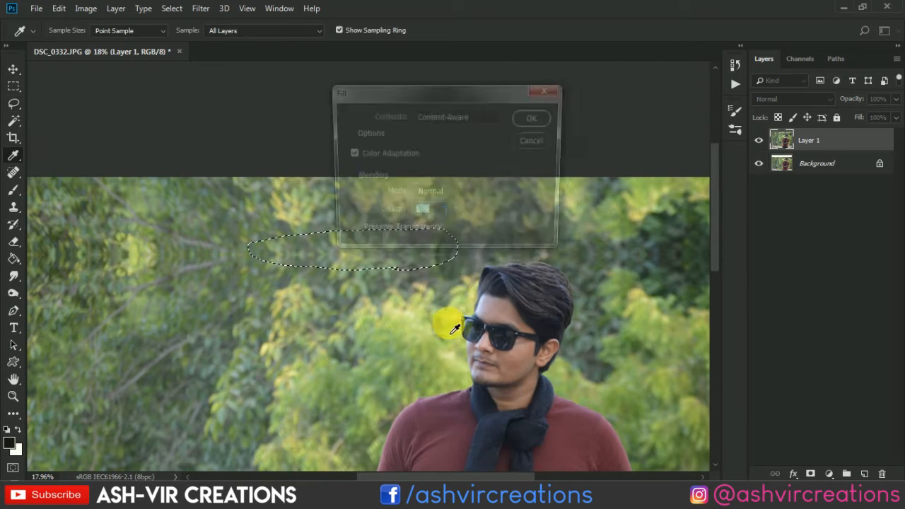
pyautogui.click(536, 139)
# Fill the selected foliage seam using Content-Aware.
pyautogui.rightClick(360, 259)
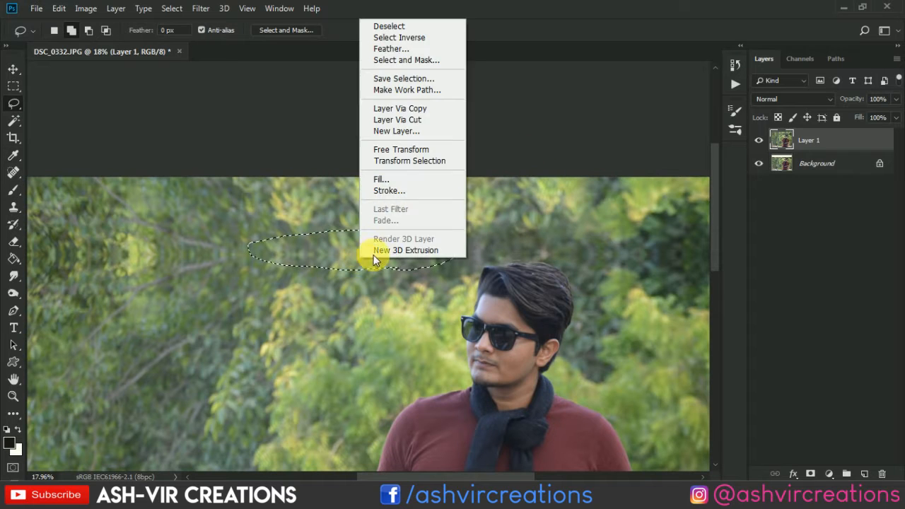
pyautogui.click(405, 181)
pyautogui.click(528, 117)
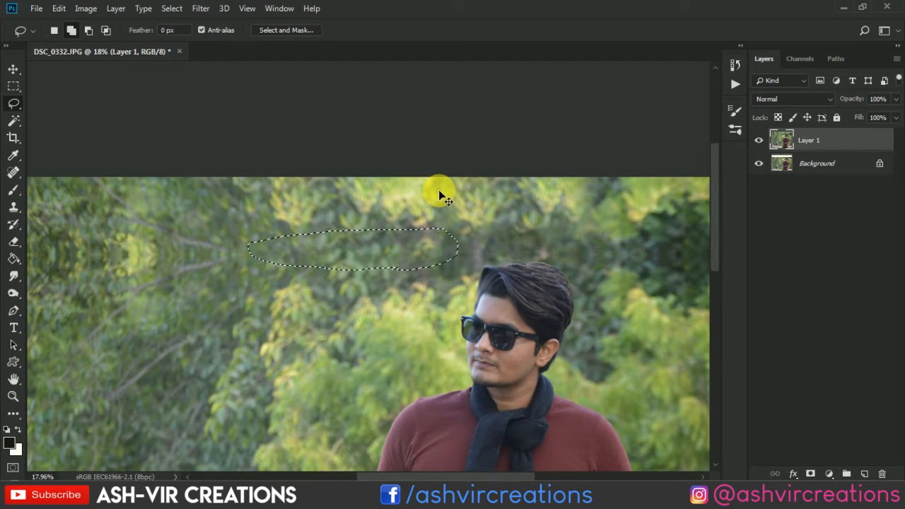
# Lasso the mirrored branches in the upper-left foliage and fill the selection using Content-Aware.
pyautogui.moveTo(342, 256); pyautogui.dragTo(489, 247)
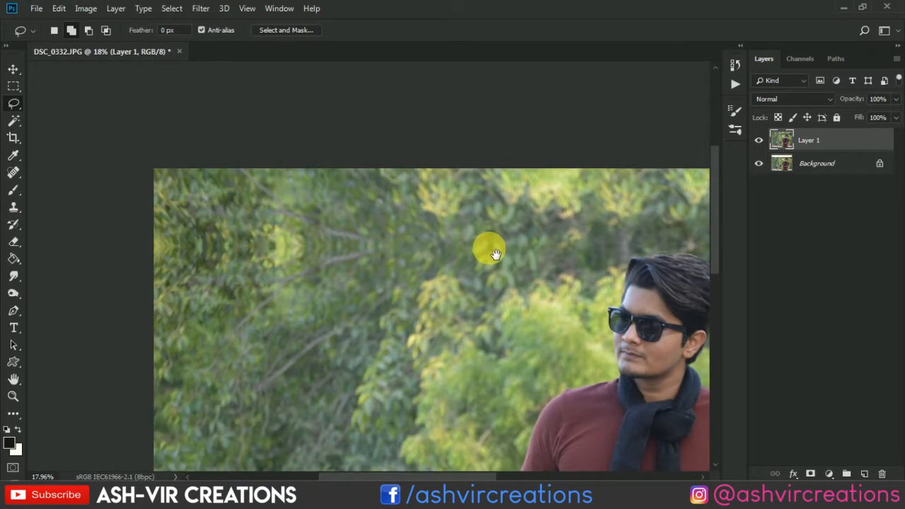
pyautogui.moveTo(407, 244)
pyautogui.mouseDown()
pyautogui.moveTo(373, 272)
pyautogui.moveTo(307, 271)
pyautogui.mouseUp()
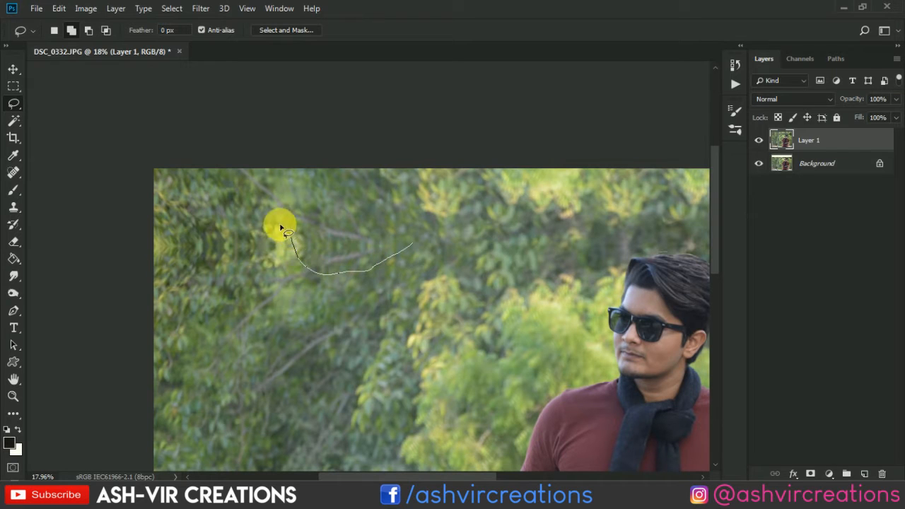
pyautogui.moveTo(251, 208)
pyautogui.mouseDown()
pyautogui.moveTo(280, 202)
pyautogui.moveTo(412, 245)
pyautogui.moveTo(389, 245)
pyautogui.mouseUp()
pyautogui.rightClick(390, 245)
pyautogui.click(453, 167)
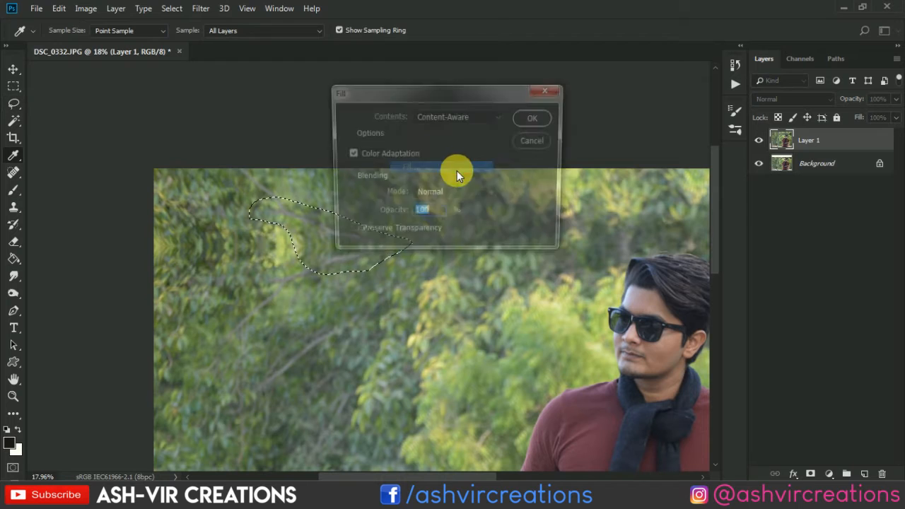
pyautogui.click(537, 115)
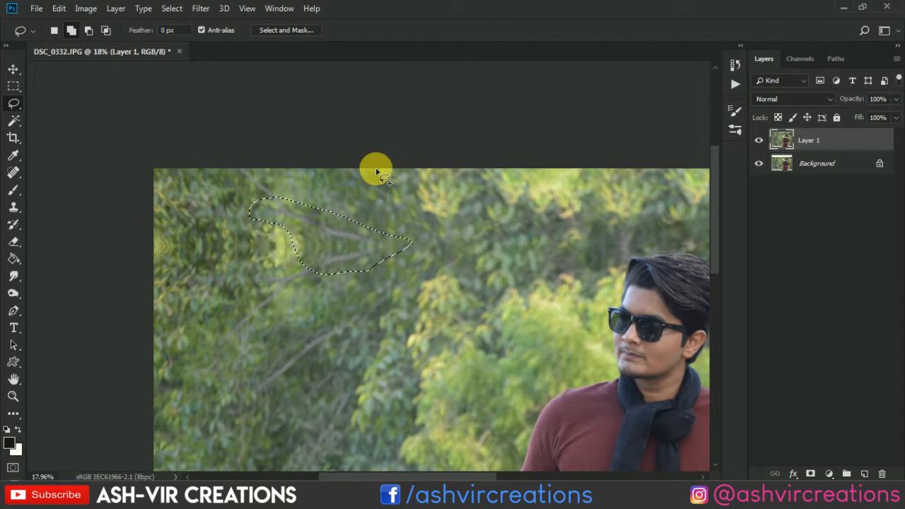
# Lasso the mirrored leaf pattern along the image's upper-left edge and fill it using Content-Aware.
pyautogui.moveTo(306, 261)
pyautogui.mouseDown()
pyautogui.moveTo(249, 273)
pyautogui.moveTo(191, 270)
pyautogui.moveTo(155, 262)
pyautogui.moveTo(145, 231)
pyautogui.moveTo(158, 191)
pyautogui.moveTo(174, 187)
pyautogui.moveTo(301, 229)
pyautogui.mouseUp()
pyautogui.moveTo(306, 262); pyautogui.dragTo(304, 260)
pyautogui.rightClick(277, 240)
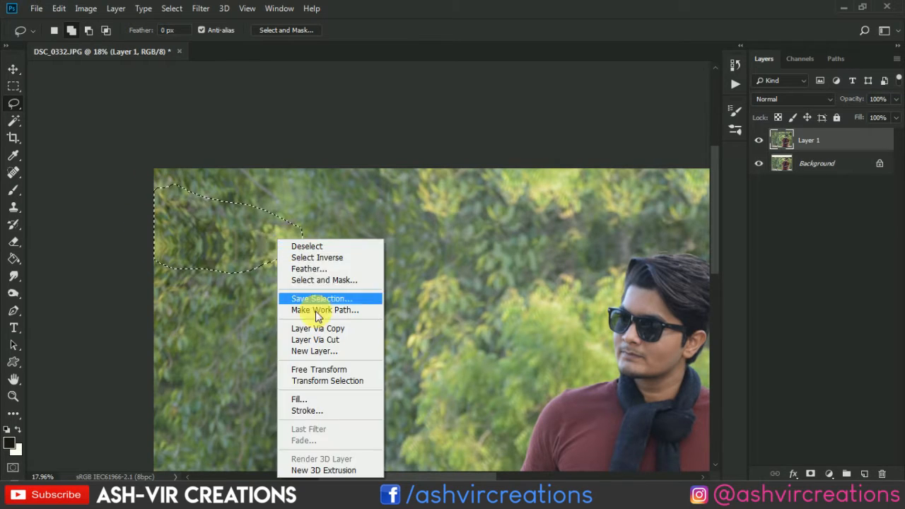
pyautogui.click(316, 400)
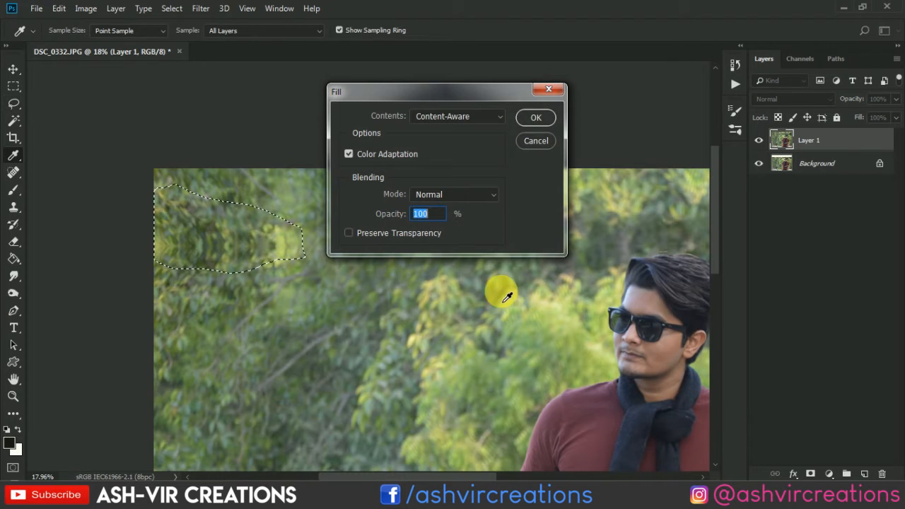
pyautogui.click(537, 117)
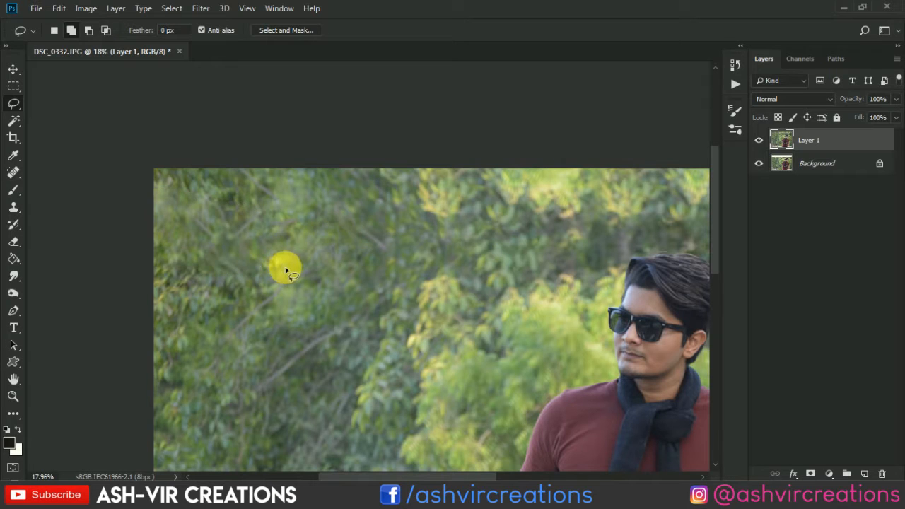
# Lasso the foliage in the image's upper-right corner, fill it using Content-Aware, and clear the selection.
pyautogui.scroll(-2, 285, 271)
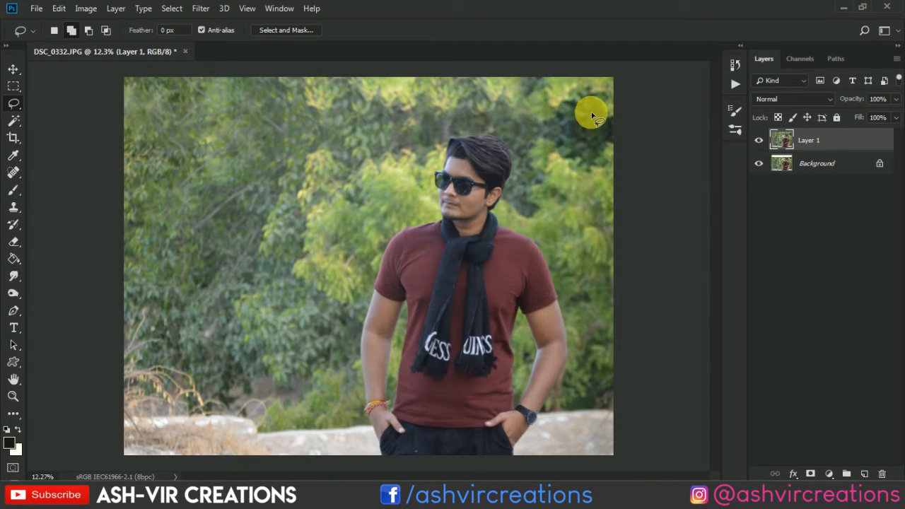
pyautogui.moveTo(595, 123)
pyautogui.mouseDown()
pyautogui.moveTo(574, 110)
pyautogui.moveTo(582, 71)
pyautogui.moveTo(616, 72)
pyautogui.moveTo(651, 103)
pyautogui.moveTo(645, 129)
pyautogui.moveTo(639, 136)
pyautogui.moveTo(594, 113)
pyautogui.mouseUp()
pyautogui.rightClick(595, 102)
pyautogui.click(632, 265)
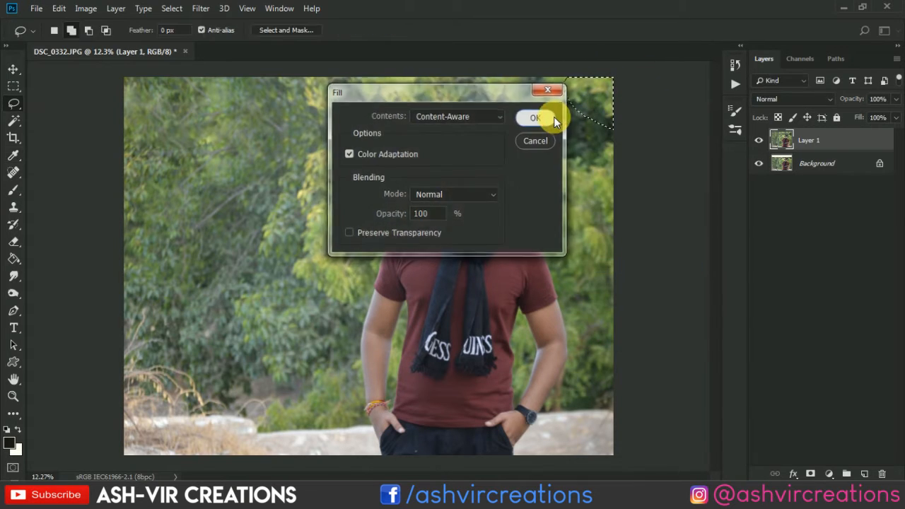
pyautogui.click(552, 117)
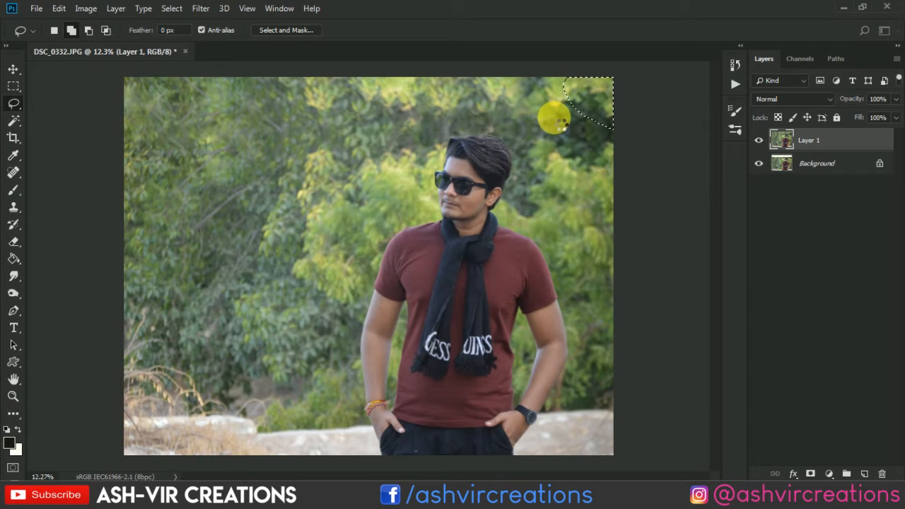
pyautogui.press('v')
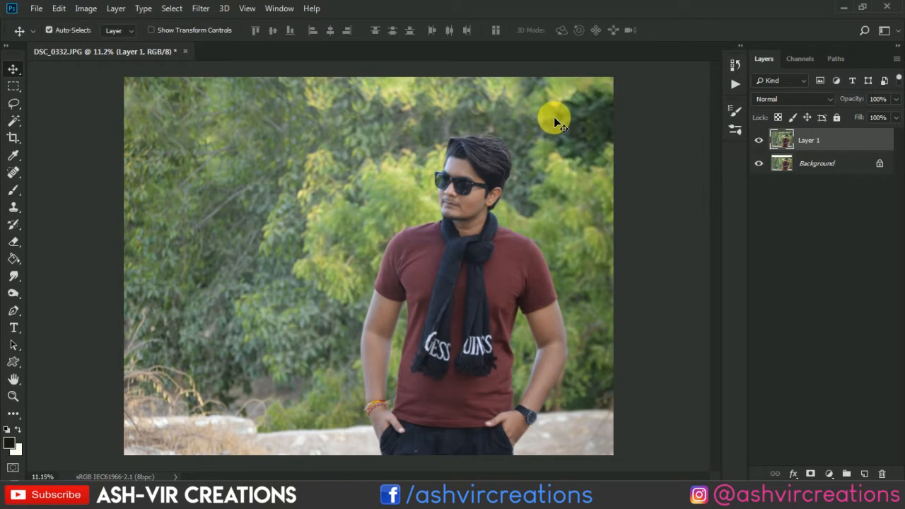
pyautogui.scroll(-1, 555, 123)
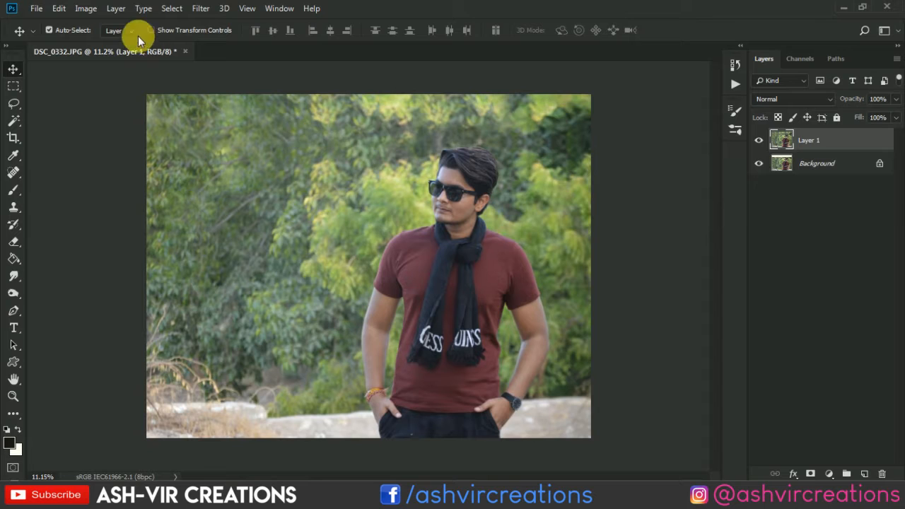
# Duplicate Layer 1 and delete the copy.
pyautogui.click(37, 14)
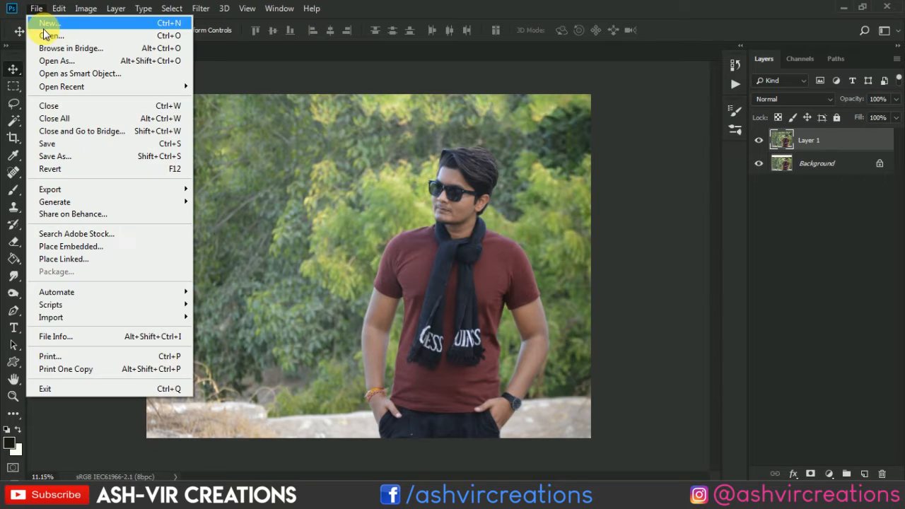
pyautogui.click(413, 139)
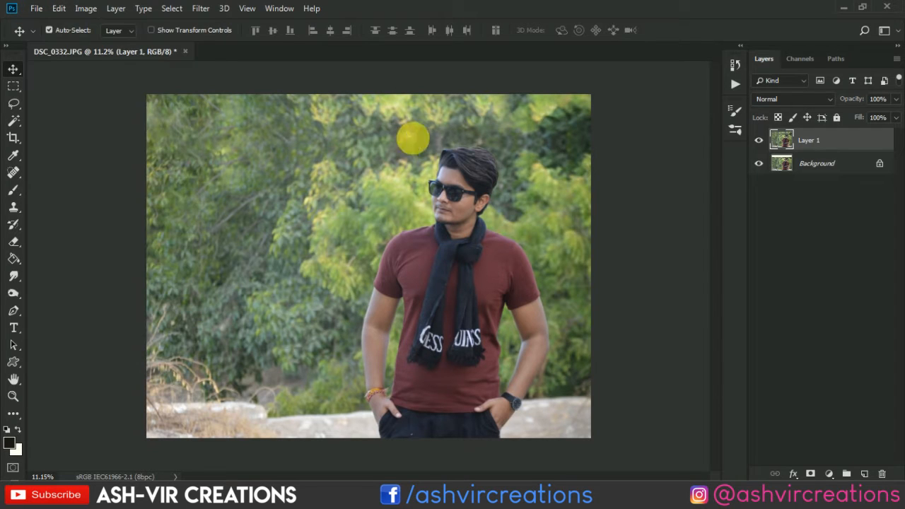
pyautogui.rightClick(839, 142)
pyautogui.click(694, 75)
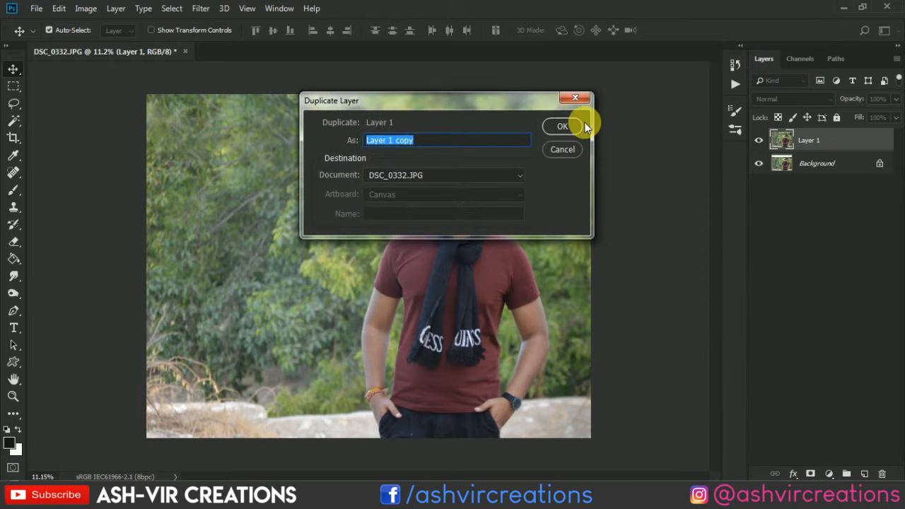
pyautogui.click(562, 126)
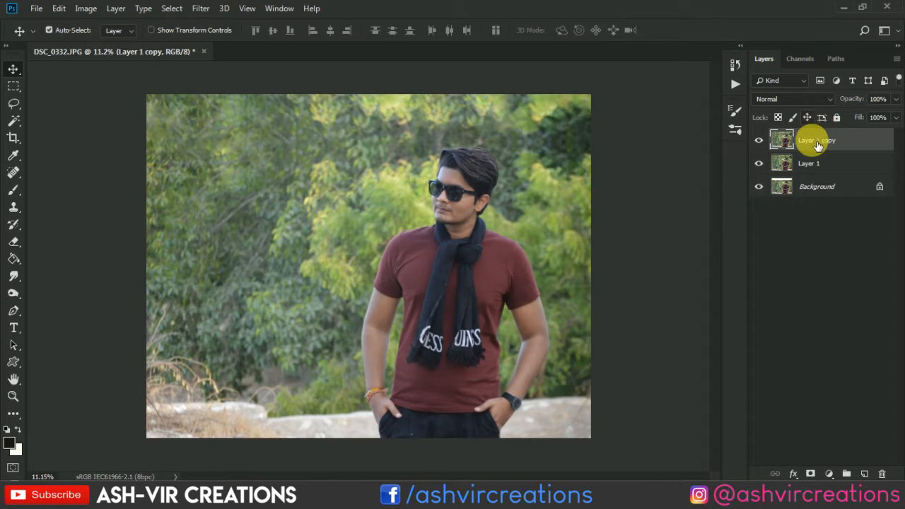
pyautogui.press('Delete')
pyautogui.scroll(10, 489, 146)
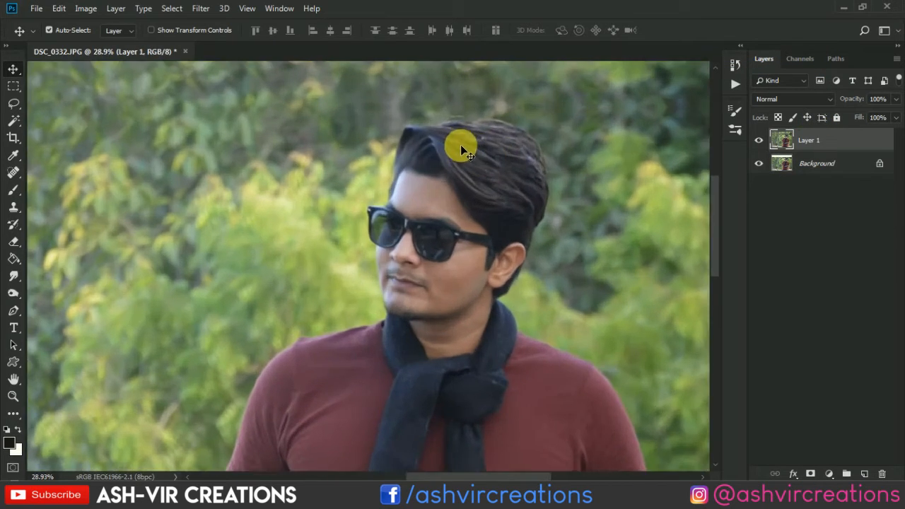
pyautogui.click(200, 8)
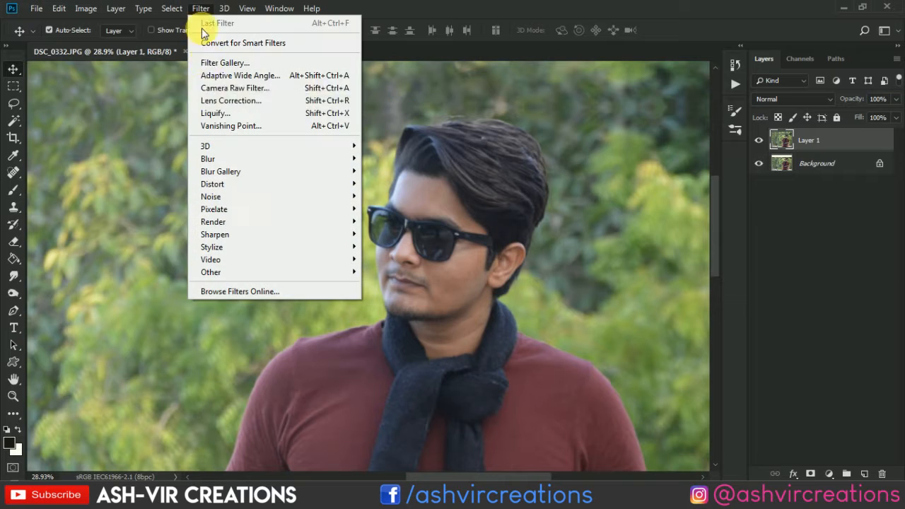
pyautogui.click(216, 111)
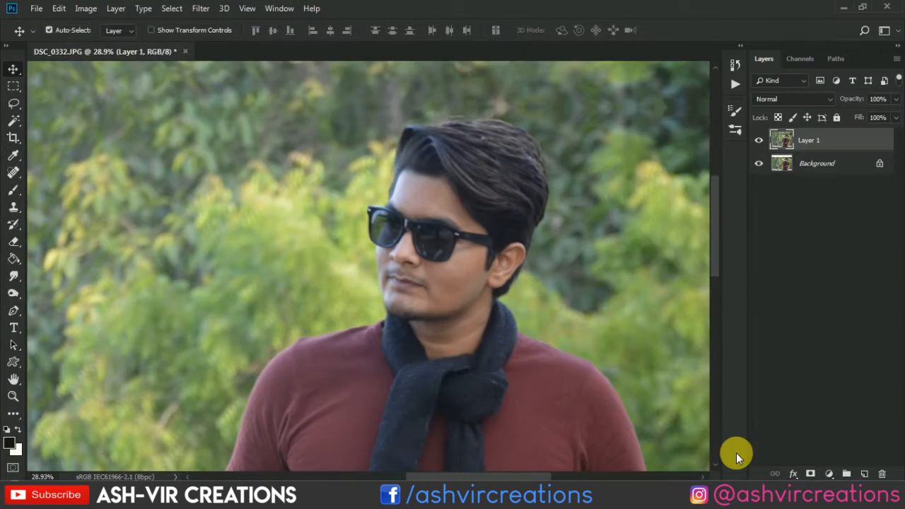
# Crop the image to the current canvas bounds with Delete Cropped Pixels enabled to discard the hidden flipped portrait.
pyautogui.press('c')
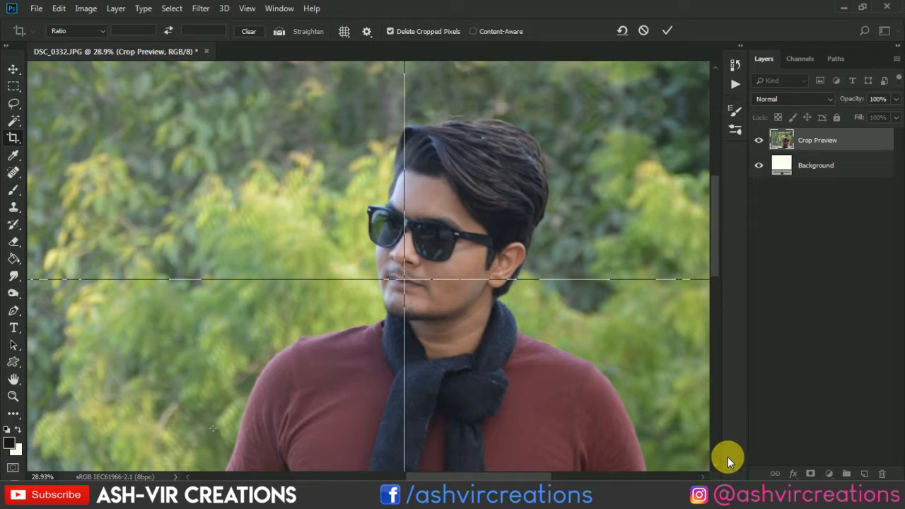
pyautogui.press('Escape')
pyautogui.press('v')
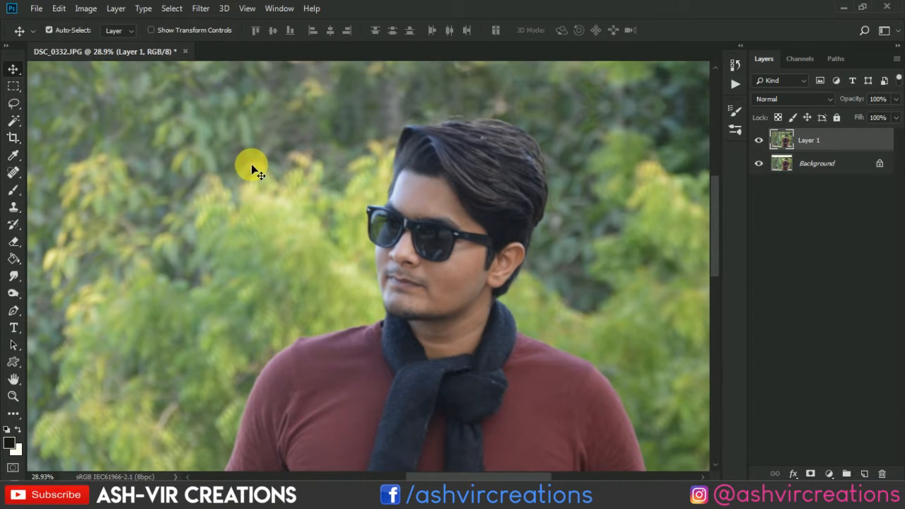
# Open Layer 1 in the Liquify filter to work on the man's head.
pyautogui.click(200, 8)
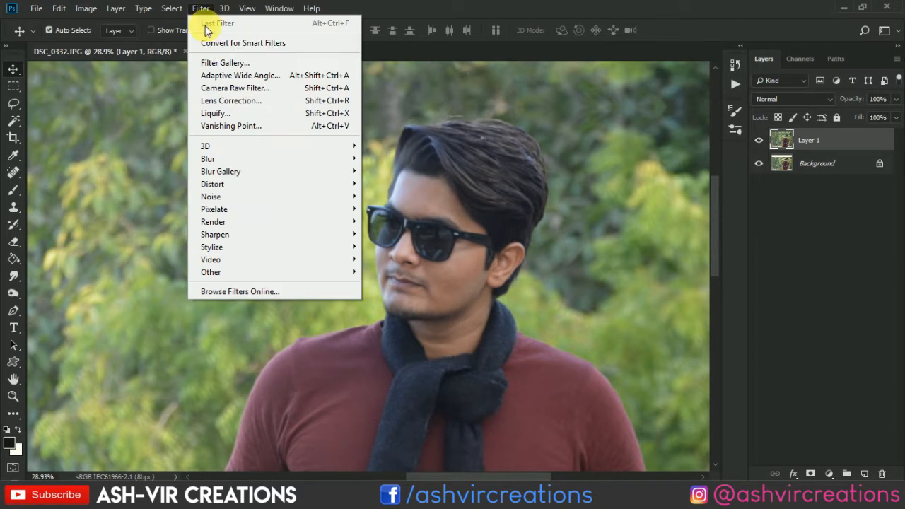
pyautogui.click(223, 115)
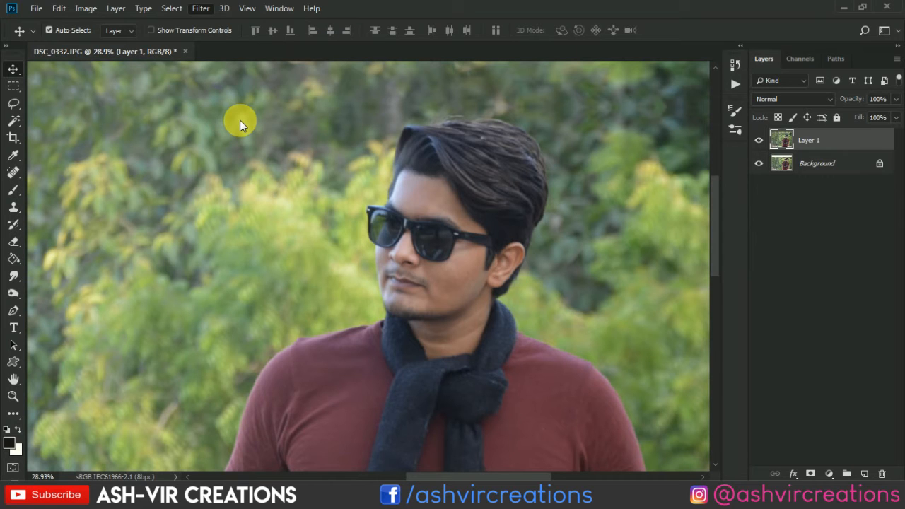
pyautogui.hotkey('ctrl', '+')
pyautogui.hotkey('ctrl', '+')
pyautogui.hotkey('ctrl', '+')
pyautogui.hotkey('ctrl', '+')
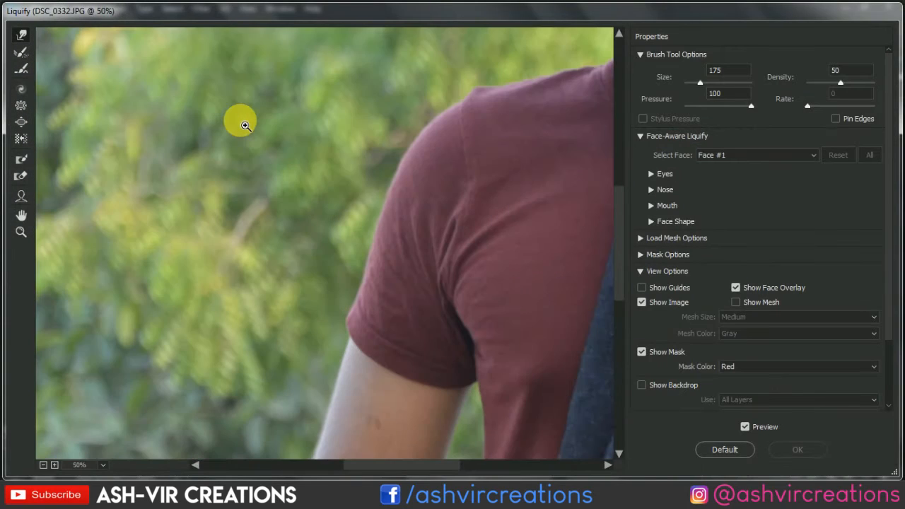
pyautogui.moveTo(356, 131); pyautogui.dragTo(254, 269)
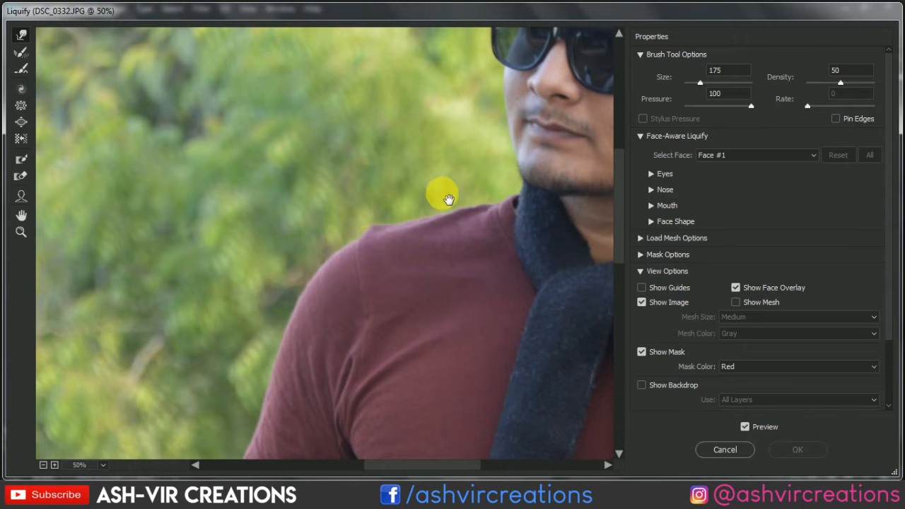
pyautogui.moveTo(441, 192); pyautogui.dragTo(380, 318)
pyautogui.moveTo(504, 254); pyautogui.dragTo(378, 292)
pyautogui.hotkey('ctrl', '+')
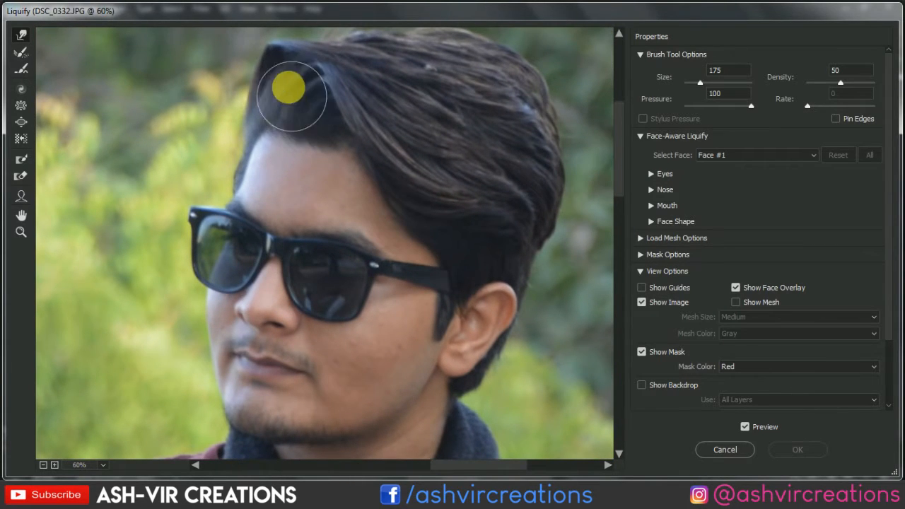
# Push the front edge of the man's hair outward above the forehead with the Forward Warp tool, varying the brush size between 125 and 250.
pyautogui.press(']')
pyautogui.press(']')
pyautogui.moveTo(318, 130); pyautogui.dragTo(320, 215)
pyautogui.scroll(-1, 320, 214)
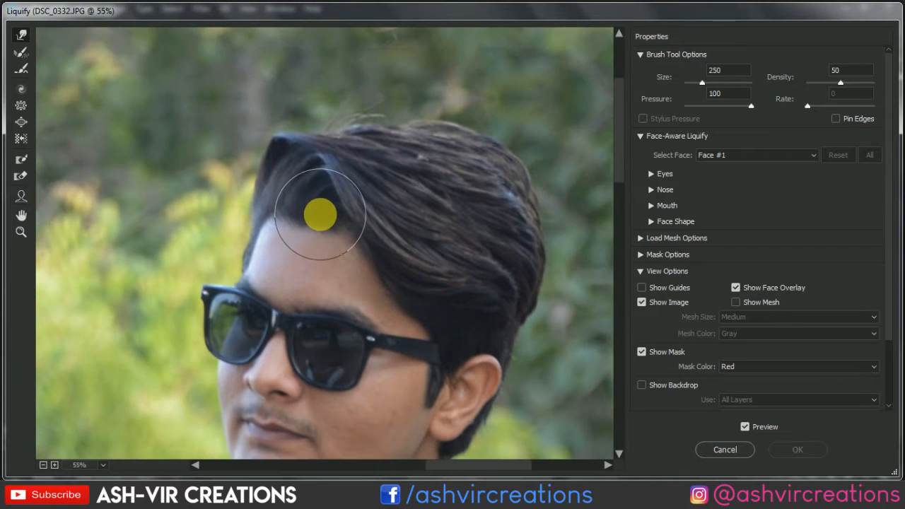
pyautogui.press(']')
pyautogui.moveTo(277, 153); pyautogui.dragTo(277, 163)
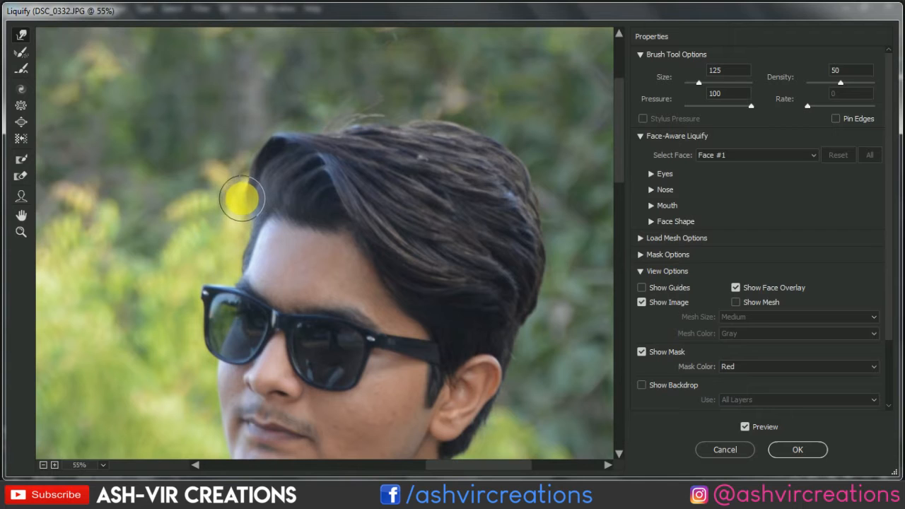
pyautogui.moveTo(266, 222)
pyautogui.mouseDown()
pyautogui.moveTo(307, 248)
pyautogui.moveTo(244, 207)
pyautogui.mouseUp()
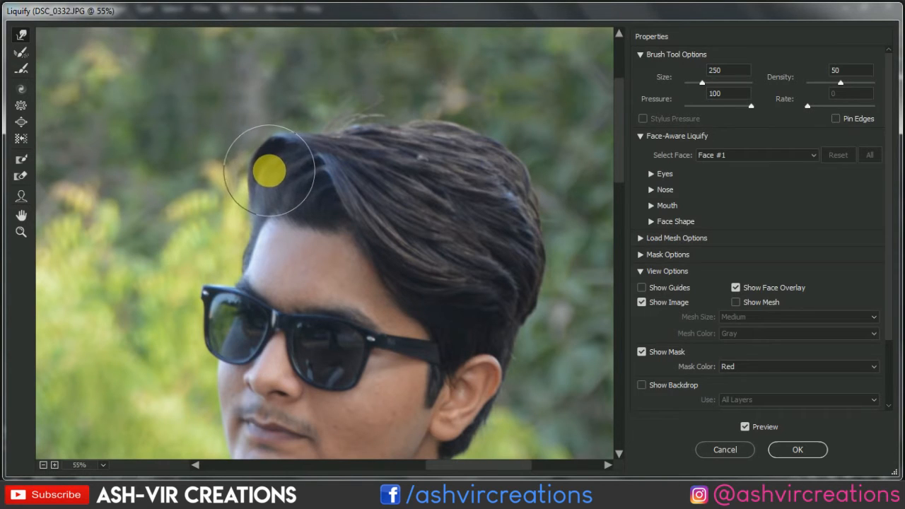
# Reshape the crest and top of the front hair with Forward Warp strokes at brush sizes 250 and 200.
pyautogui.moveTo(275, 170); pyautogui.dragTo(324, 142)
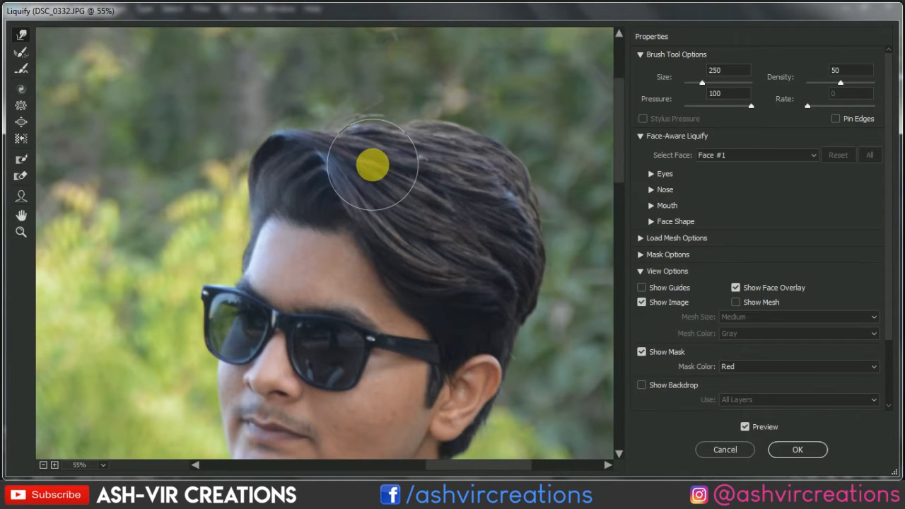
pyautogui.press('[')
pyautogui.moveTo(281, 181)
pyautogui.mouseDown()
pyautogui.moveTo(355, 174)
pyautogui.moveTo(383, 155)
pyautogui.mouseUp()
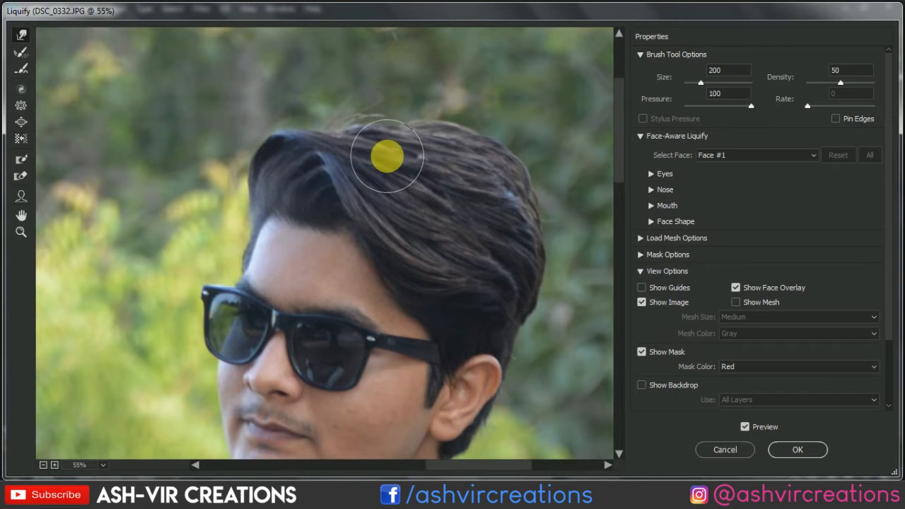
pyautogui.hotkey('ctrl', '-')
pyautogui.hotkey('ctrl', '-')
pyautogui.hotkey('ctrl', '-')
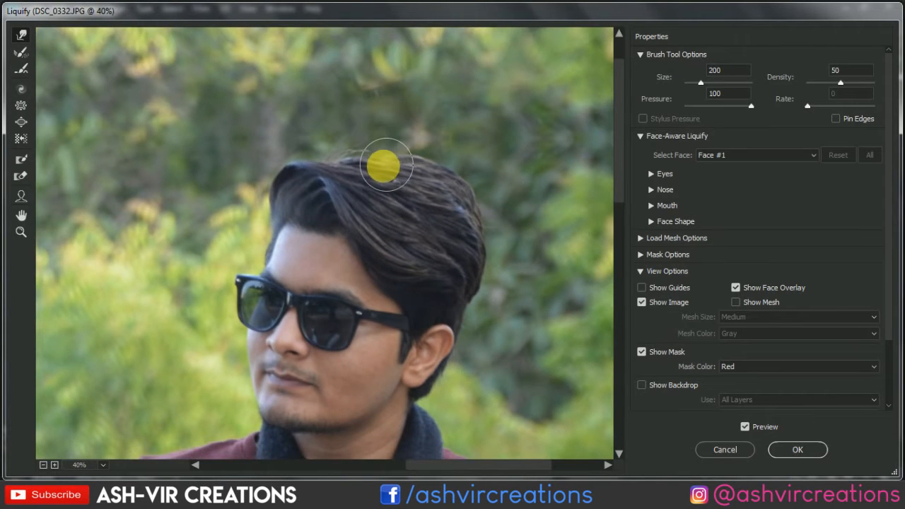
# Push the front hair crest upward above the forehead with Forward Warp at brush size 300, and reduce the brush size to 175.
pyautogui.hotkey('ctrl', '+')
pyautogui.hotkey('ctrl', '+')
pyautogui.hotkey('ctrl', '+')
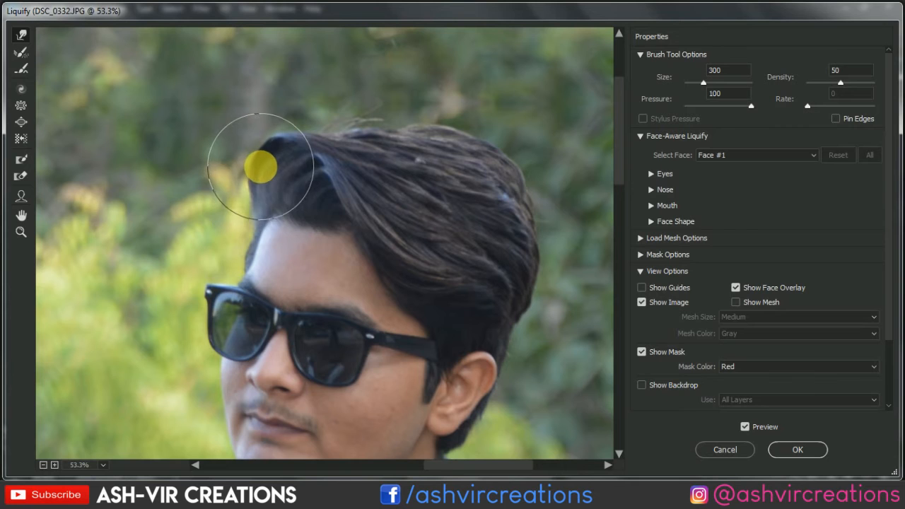
pyautogui.moveTo(305, 173); pyautogui.dragTo(284, 142)
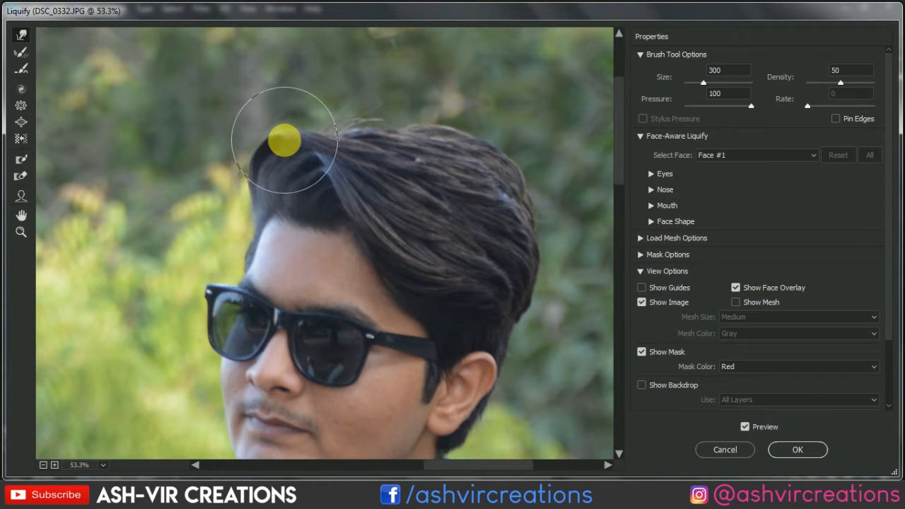
pyautogui.press('[')
pyautogui.press('[')
pyautogui.press('[')
pyautogui.scroll(-2, 307, 198)
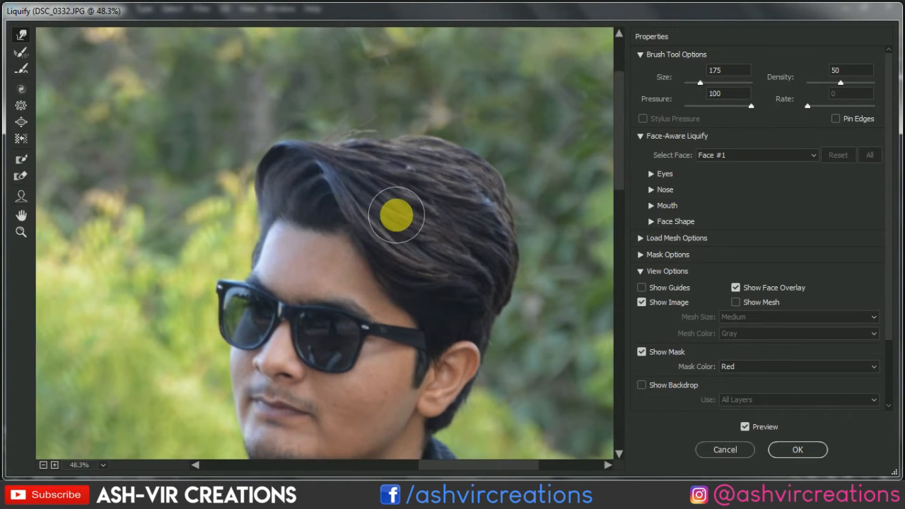
# Compare the reshaped hair with the original using the preview, and apply the Liquify changes to Layer 1.
pyautogui.scroll(-1, 396, 214)
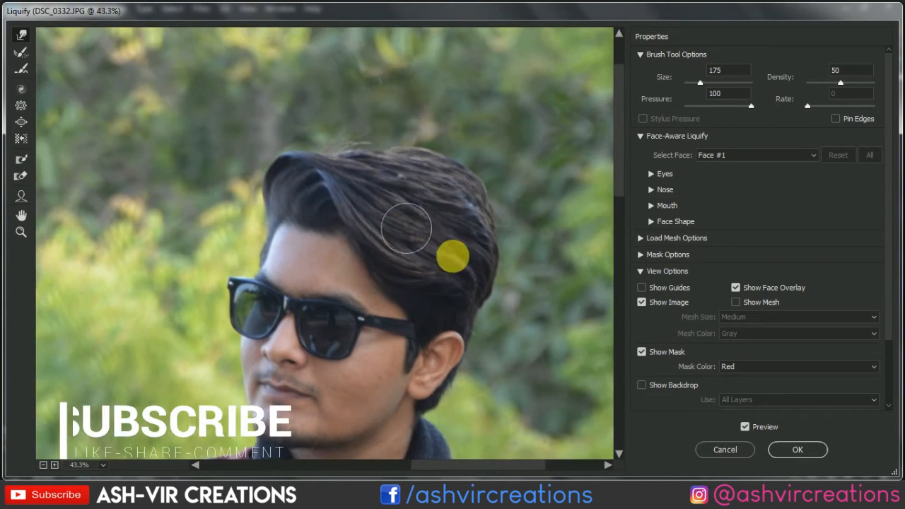
pyautogui.click(750, 430)
pyautogui.click(751, 432)
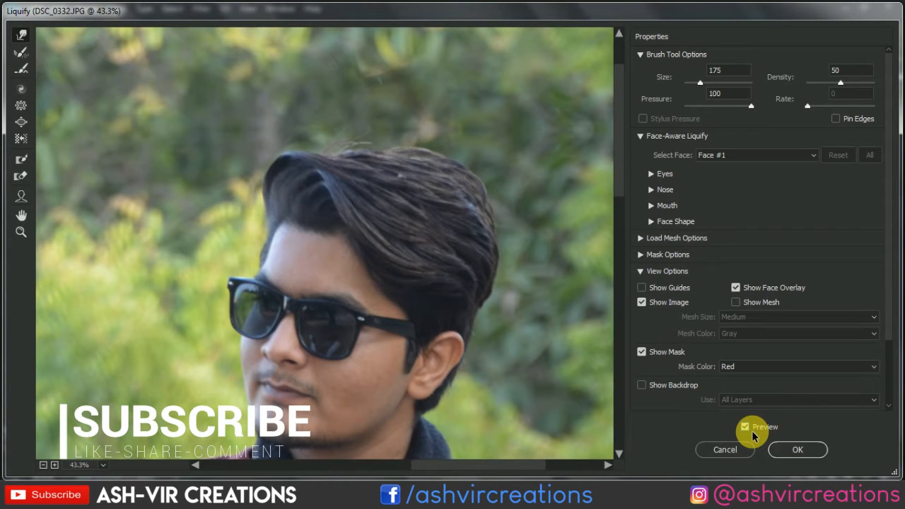
pyautogui.click(748, 431)
pyautogui.click(745, 429)
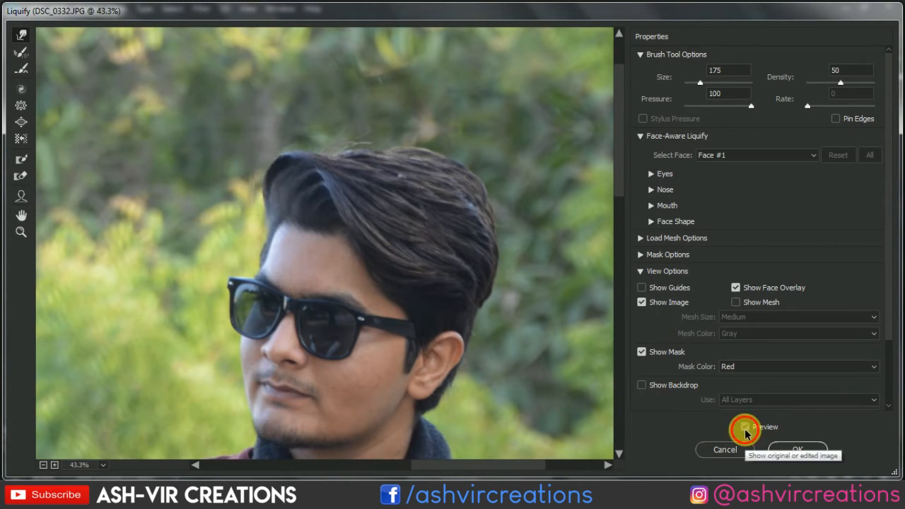
pyautogui.click(745, 430)
pyautogui.click(745, 430)
pyautogui.click(797, 450)
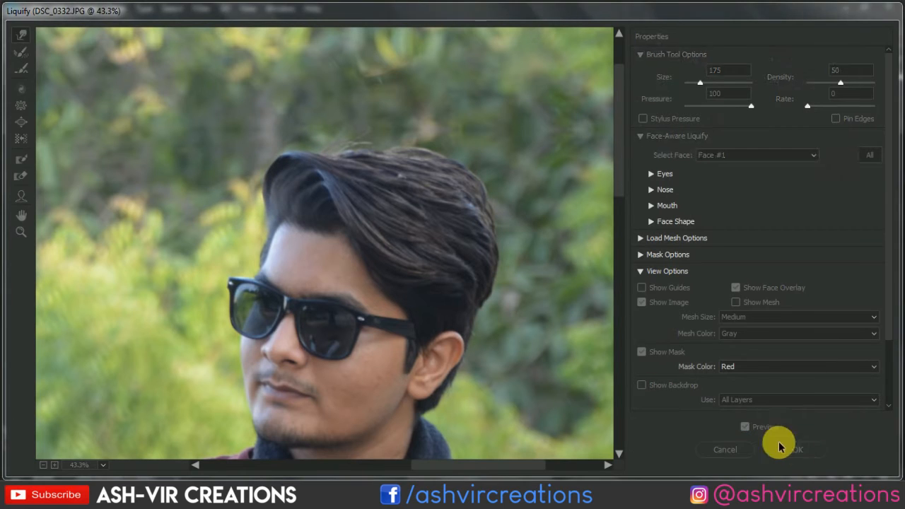
pyautogui.scroll(-5, 500, 279)
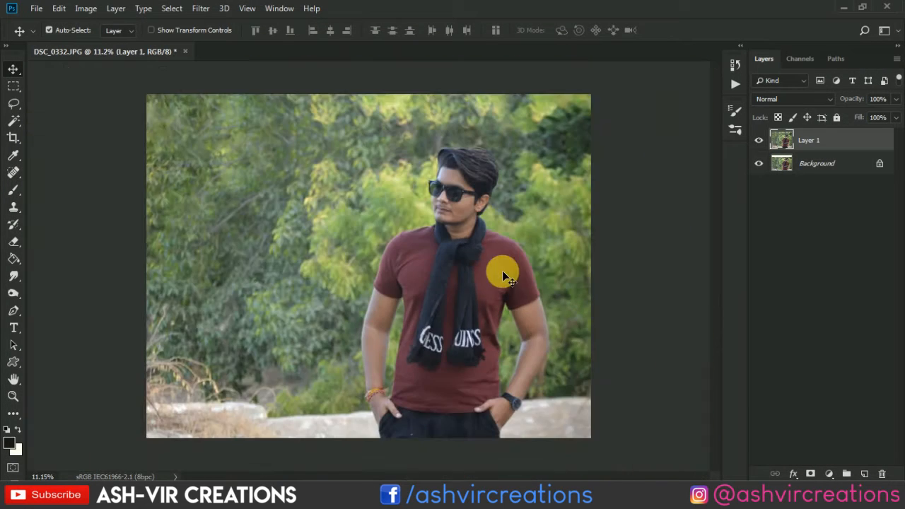
pyautogui.scroll(1, 502, 271)
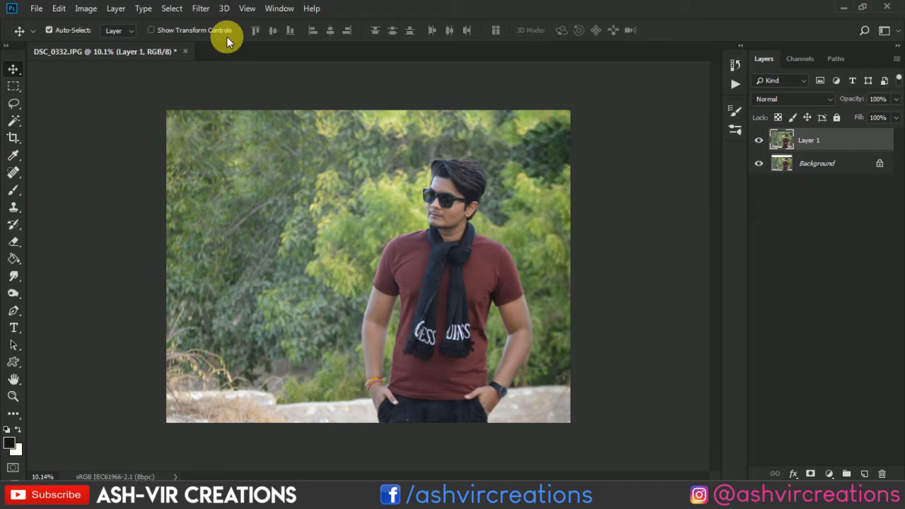
# Duplicate Layer 1 as Layer 1 copy and blend the duplicate in Soft Light at 50% opacity.
pyautogui.rightClick(841, 140)
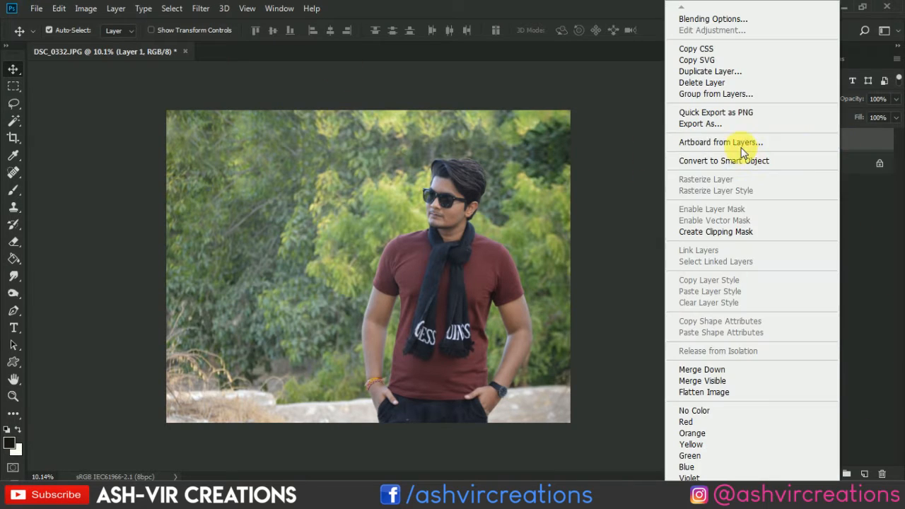
pyautogui.click(710, 71)
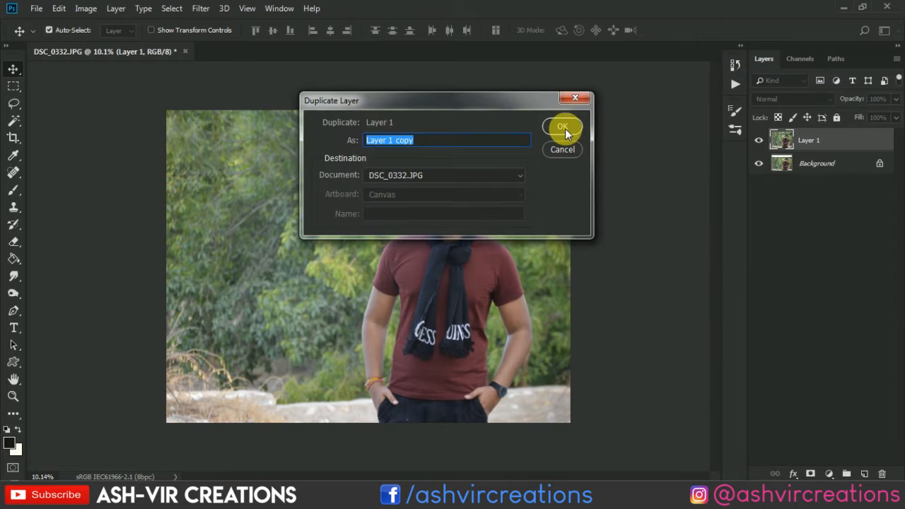
pyautogui.click(556, 128)
pyautogui.click(784, 99)
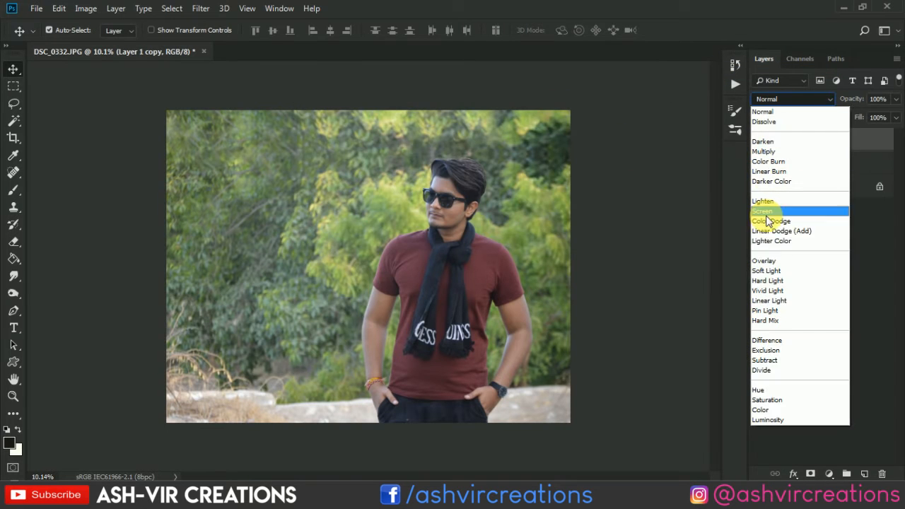
pyautogui.click(779, 271)
pyautogui.moveTo(848, 99); pyautogui.dragTo(806, 100)
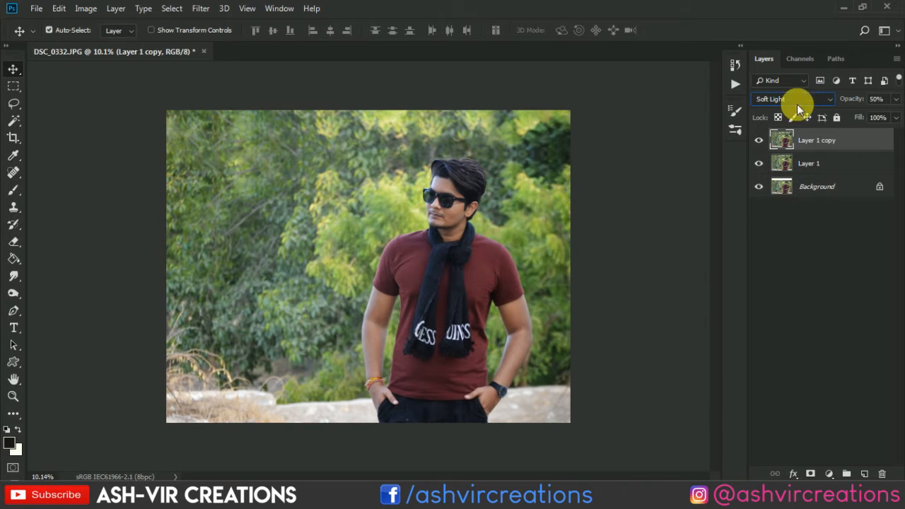
pyautogui.click(758, 140)
pyautogui.click(758, 140)
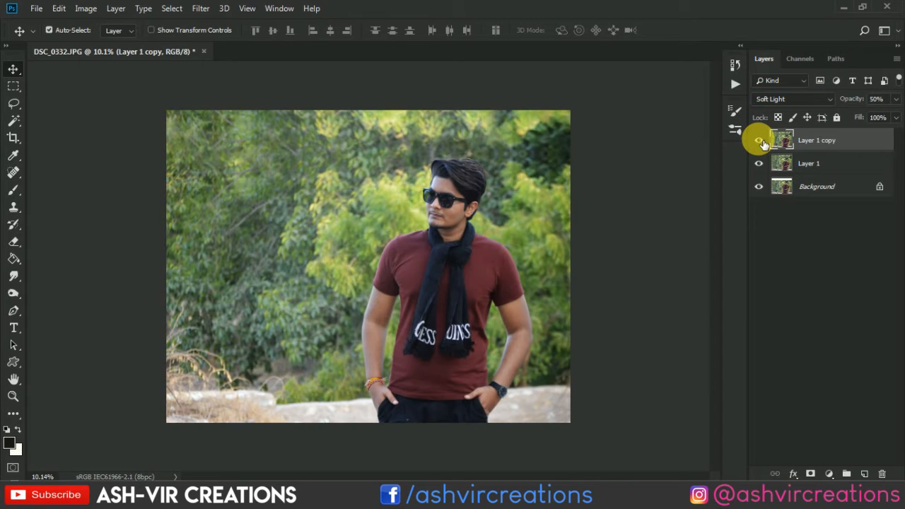
# Merge Layer 1 copy and Layer 1 into a single layer above the Background.
pyautogui.keyDown('ctrl'); pyautogui.click(809, 164); pyautogui.keyUp('ctrl')
pyautogui.rightClick(811, 164)
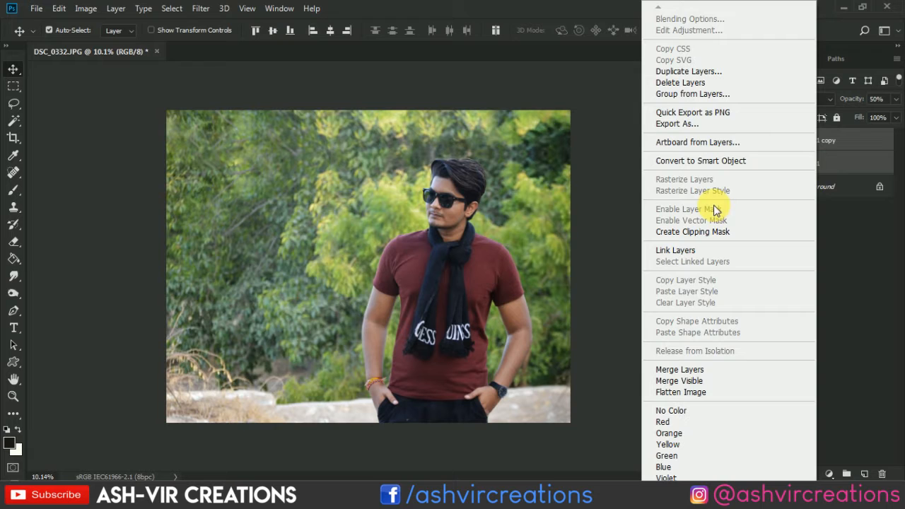
pyautogui.click(696, 368)
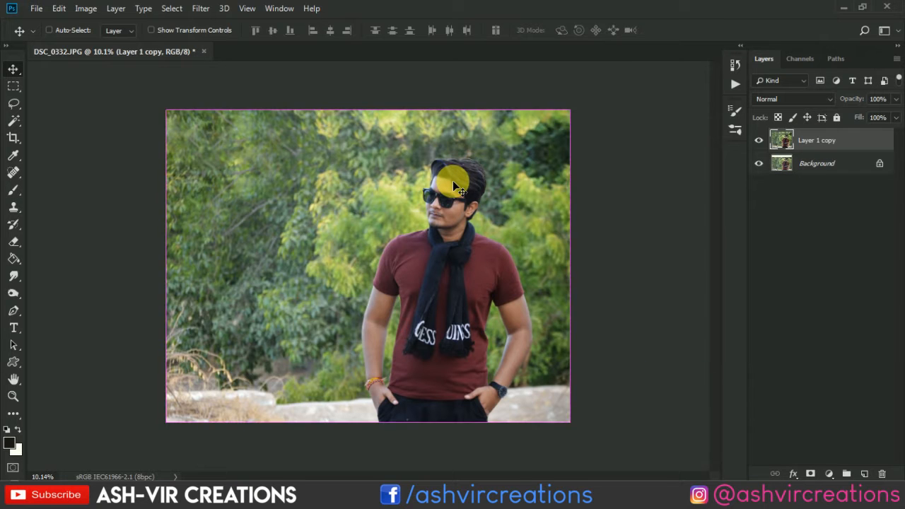
# Smooth the skin on the man's chin and lower cheek with the Mixer Brush at size 90.
pyautogui.hotkey('ctrl', '+')
pyautogui.hotkey('ctrl', '+')
pyautogui.moveTo(547, 173); pyautogui.dragTo(231, 316)
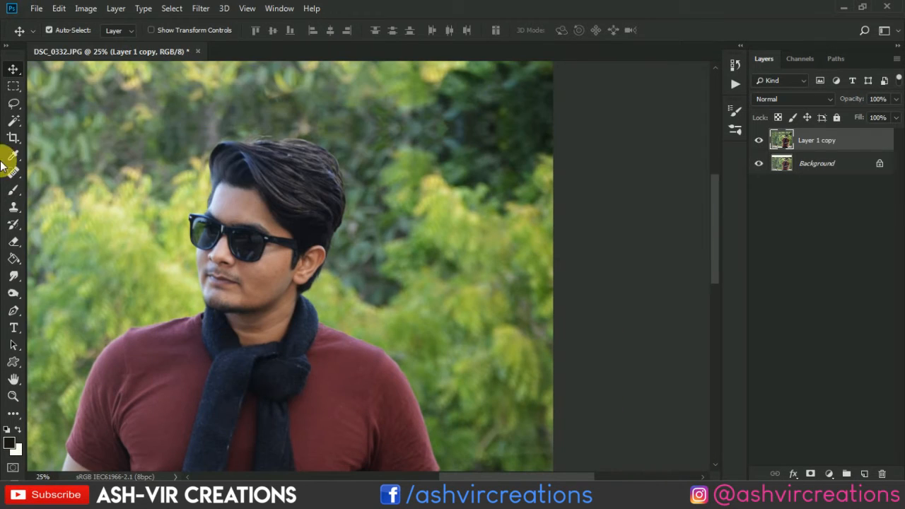
pyautogui.click(14, 189)
pyautogui.click(60, 226)
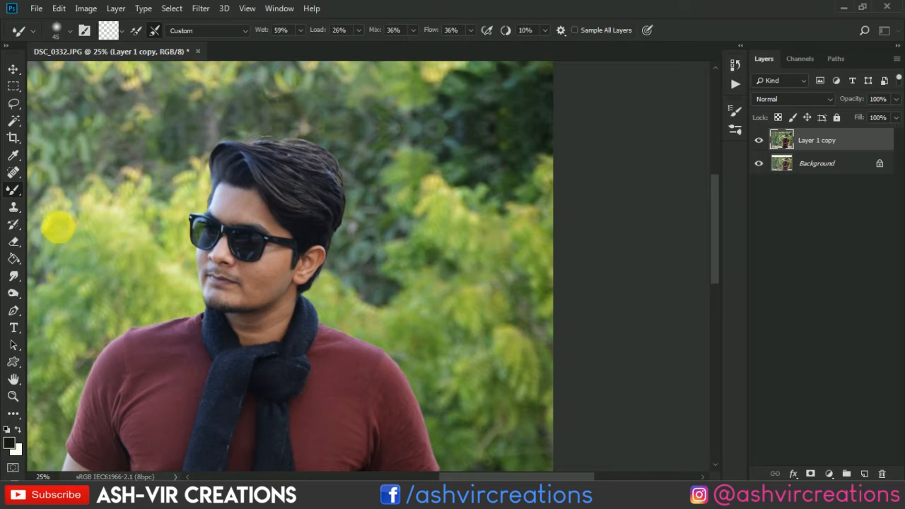
pyautogui.scroll(3, 81, 255)
pyautogui.scroll(3, 424, 302)
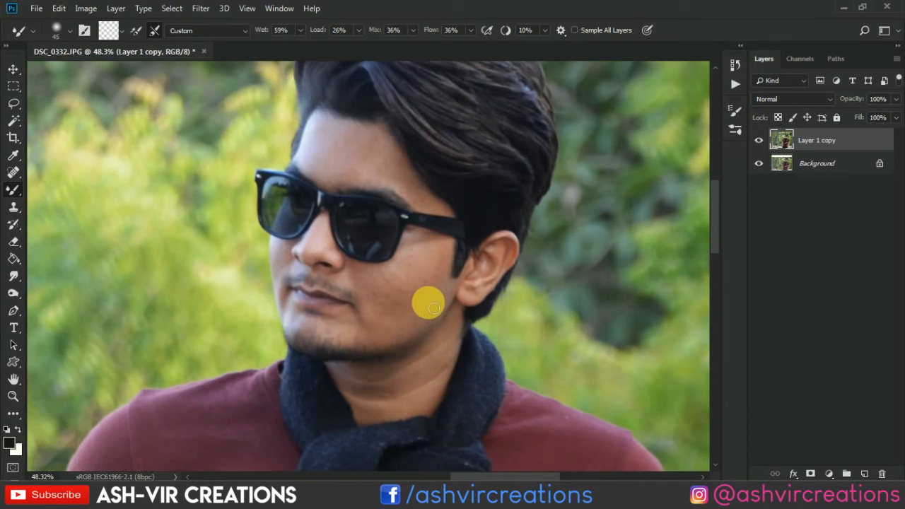
pyautogui.press(']')
pyautogui.press(']')
pyautogui.press(']')
pyautogui.press(']')
pyautogui.press(']')
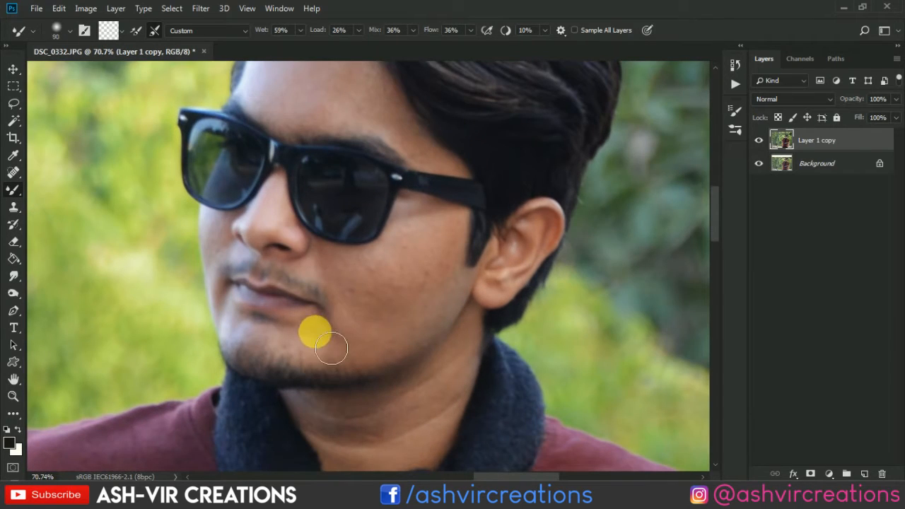
pyautogui.moveTo(313, 333); pyautogui.dragTo(362, 308)
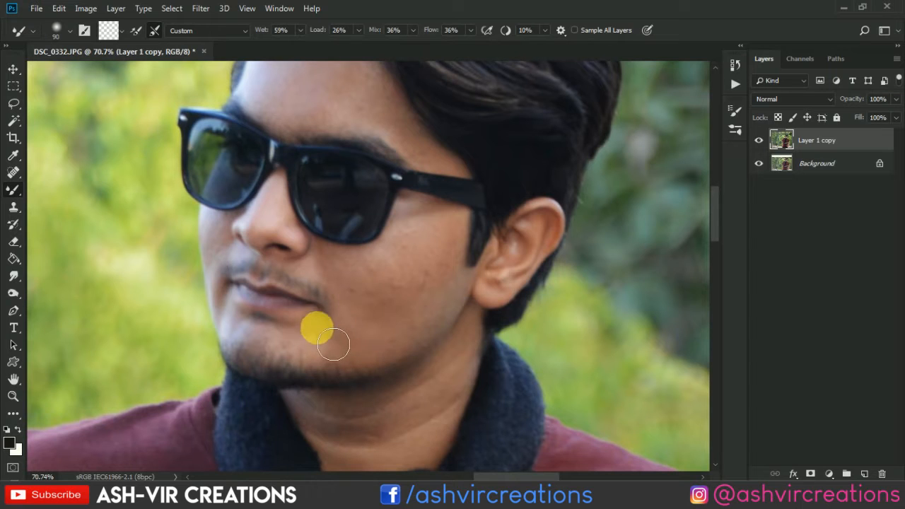
pyautogui.moveTo(317, 332)
pyautogui.mouseDown()
pyautogui.moveTo(398, 331)
pyautogui.moveTo(369, 351)
pyautogui.moveTo(332, 357)
pyautogui.moveTo(414, 340)
pyautogui.moveTo(331, 352)
pyautogui.moveTo(417, 304)
pyautogui.mouseUp()
# Smooth the cheek and jawline skin toward the ear with Mixer Brush strokes at size 100.
pyautogui.press(']')
pyautogui.moveTo(386, 341)
pyautogui.mouseDown()
pyautogui.moveTo(380, 316)
pyautogui.moveTo(371, 332)
pyautogui.moveTo(457, 293)
pyautogui.mouseUp()
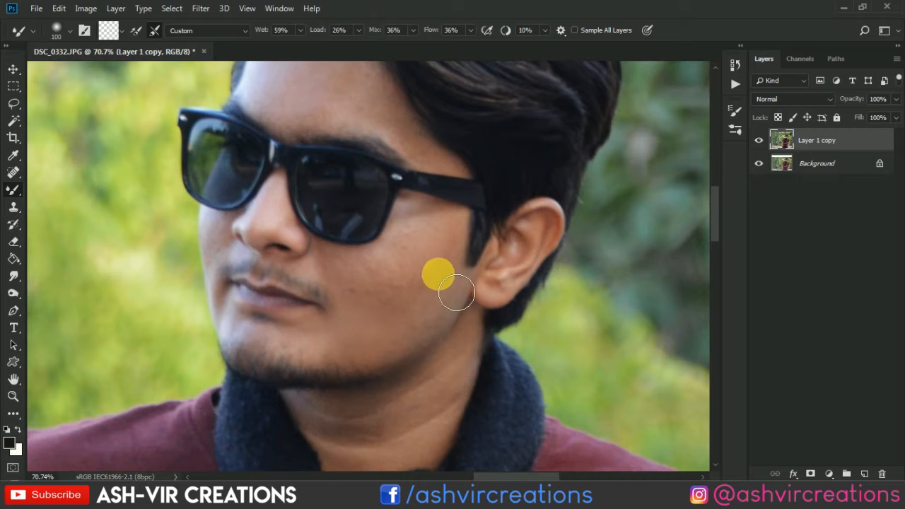
pyautogui.moveTo(382, 311)
pyautogui.mouseDown()
pyautogui.moveTo(468, 264)
pyautogui.moveTo(416, 309)
pyautogui.moveTo(393, 315)
pyautogui.moveTo(444, 263)
pyautogui.moveTo(395, 295)
pyautogui.moveTo(417, 275)
pyautogui.moveTo(388, 284)
pyautogui.moveTo(376, 320)
pyautogui.moveTo(350, 295)
pyautogui.moveTo(370, 309)
pyautogui.moveTo(431, 303)
pyautogui.mouseUp()
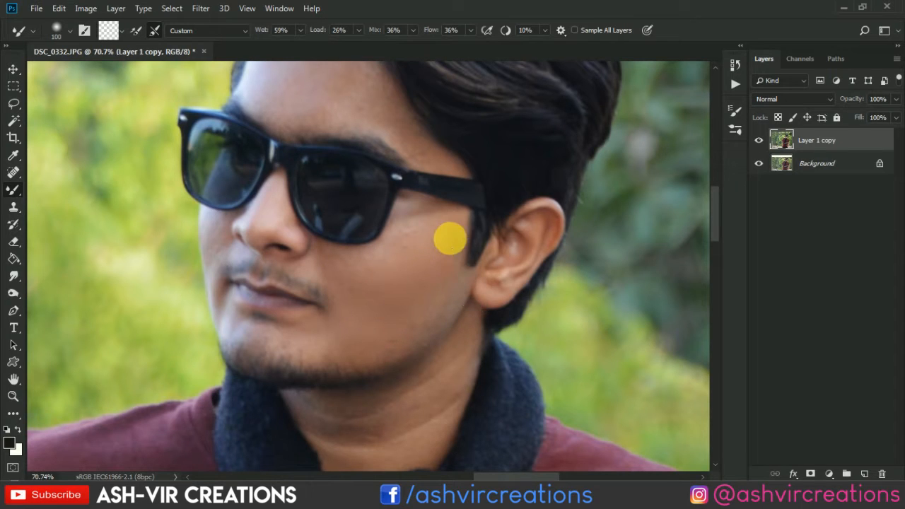
pyautogui.moveTo(467, 239)
pyautogui.mouseDown()
pyautogui.moveTo(448, 272)
pyautogui.moveTo(455, 244)
pyautogui.moveTo(432, 267)
pyautogui.moveTo(410, 262)
pyautogui.moveTo(428, 243)
pyautogui.moveTo(410, 264)
pyautogui.moveTo(369, 275)
pyautogui.moveTo(339, 261)
pyautogui.moveTo(368, 287)
pyautogui.moveTo(360, 292)
pyautogui.moveTo(339, 276)
pyautogui.moveTo(368, 271)
pyautogui.moveTo(373, 297)
pyautogui.moveTo(349, 289)
pyautogui.moveTo(475, 271)
pyautogui.moveTo(447, 249)
pyautogui.moveTo(465, 236)
pyautogui.moveTo(416, 284)
pyautogui.moveTo(469, 242)
pyautogui.moveTo(450, 292)
pyautogui.moveTo(453, 323)
pyautogui.moveTo(375, 375)
pyautogui.moveTo(413, 349)
pyautogui.moveTo(356, 360)
pyautogui.moveTo(444, 339)
pyautogui.mouseUp()
# Smooth the skin on the forehead and the rest of the face with Mixer Brush strokes, starting at brush size 80.
pyautogui.scroll(-3, 432, 326)
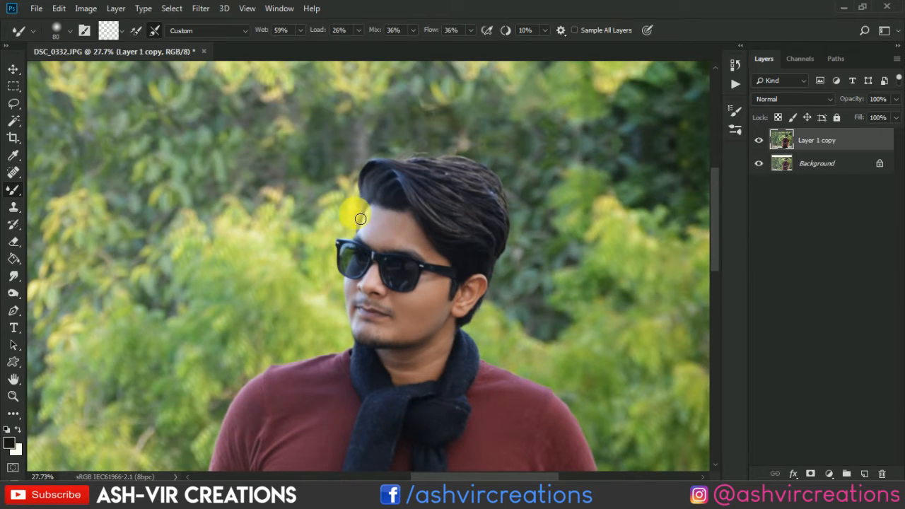
pyautogui.scroll(3, 383, 224)
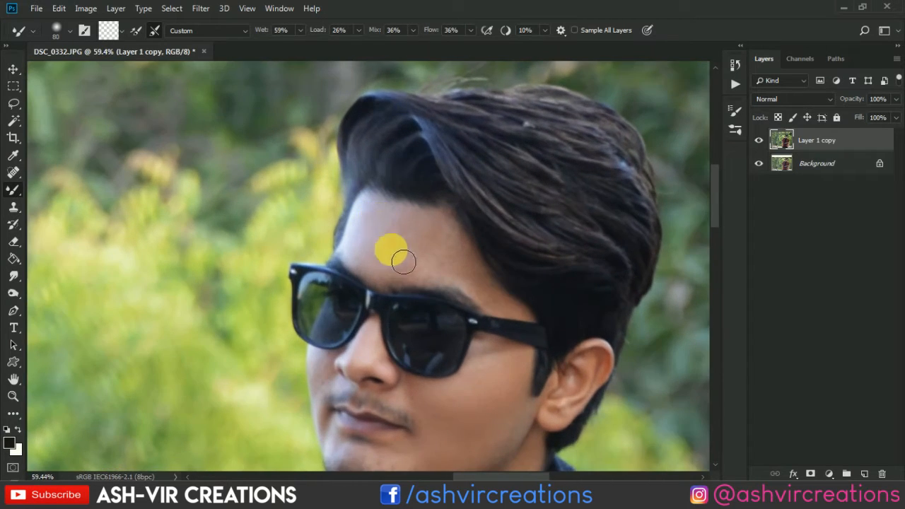
pyautogui.moveTo(442, 408)
pyautogui.mouseDown()
pyautogui.moveTo(404, 379)
pyautogui.moveTo(477, 389)
pyautogui.moveTo(441, 388)
pyautogui.moveTo(447, 395)
pyautogui.mouseUp()
pyautogui.press(']')
pyautogui.moveTo(478, 283)
pyautogui.mouseDown()
pyautogui.moveTo(398, 245)
pyautogui.moveTo(383, 262)
pyautogui.moveTo(390, 242)
pyautogui.moveTo(424, 248)
pyautogui.moveTo(395, 236)
pyautogui.moveTo(402, 228)
pyautogui.moveTo(432, 260)
pyautogui.moveTo(433, 242)
pyautogui.moveTo(487, 282)
pyautogui.moveTo(490, 307)
pyautogui.moveTo(467, 281)
pyautogui.moveTo(408, 278)
pyautogui.moveTo(433, 226)
pyautogui.moveTo(417, 246)
pyautogui.moveTo(467, 261)
pyautogui.moveTo(456, 274)
pyautogui.moveTo(422, 248)
pyautogui.moveTo(404, 266)
pyautogui.mouseUp()
pyautogui.press(']')
pyautogui.press(']')
pyautogui.scroll(-5, 405, 265)
pyautogui.moveTo(460, 253); pyautogui.dragTo(452, 167)
pyautogui.scroll(-3, 475, 263)
pyautogui.scroll(-1, 476, 263)
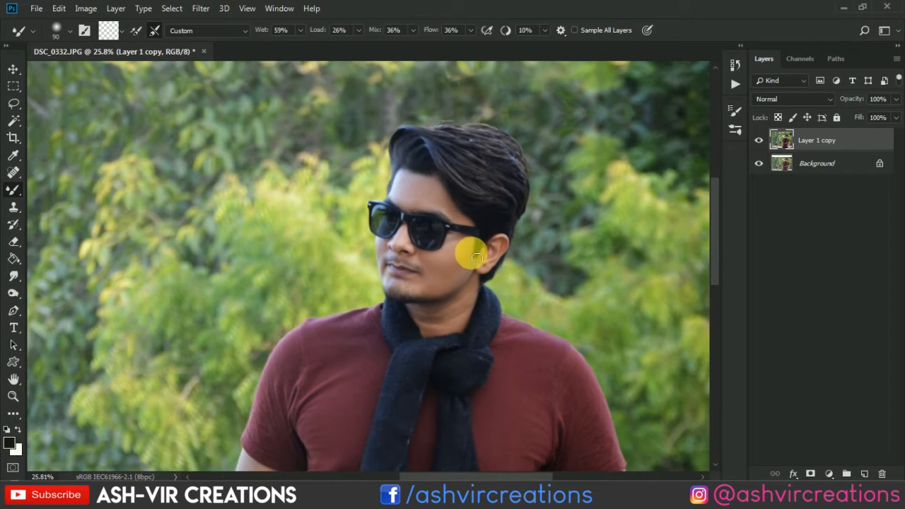
# Open Layer 1 copy in the Camera Raw filter and set the HSL hue of Yellows to -7.
pyautogui.press('v')
pyautogui.scroll(-8, 472, 249)
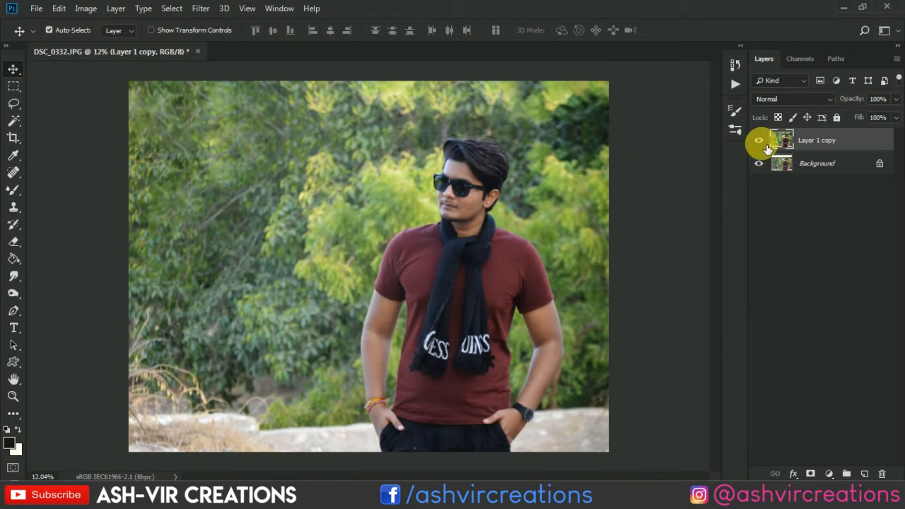
pyautogui.click(200, 7)
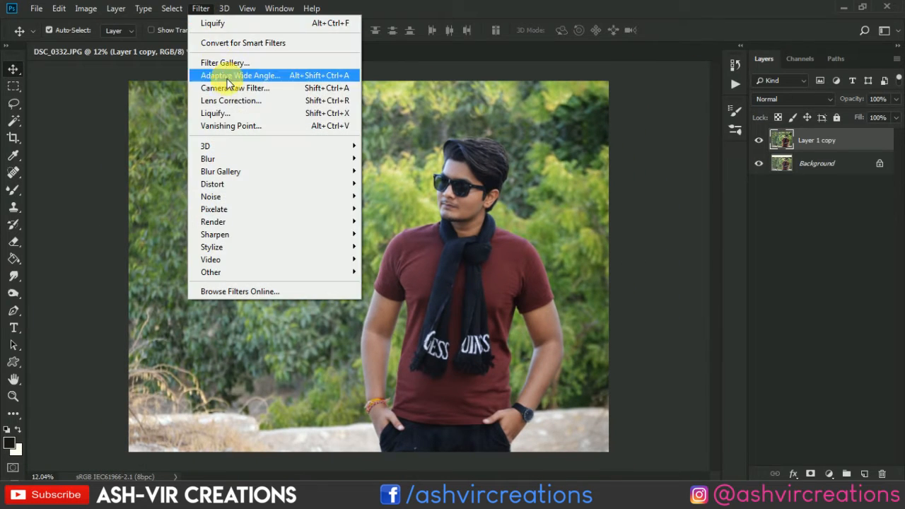
pyautogui.click(227, 90)
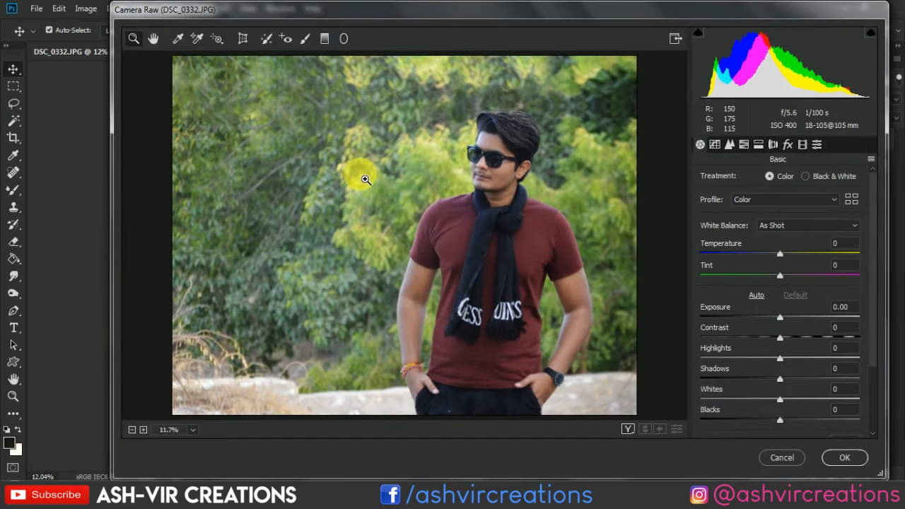
pyautogui.click(743, 145)
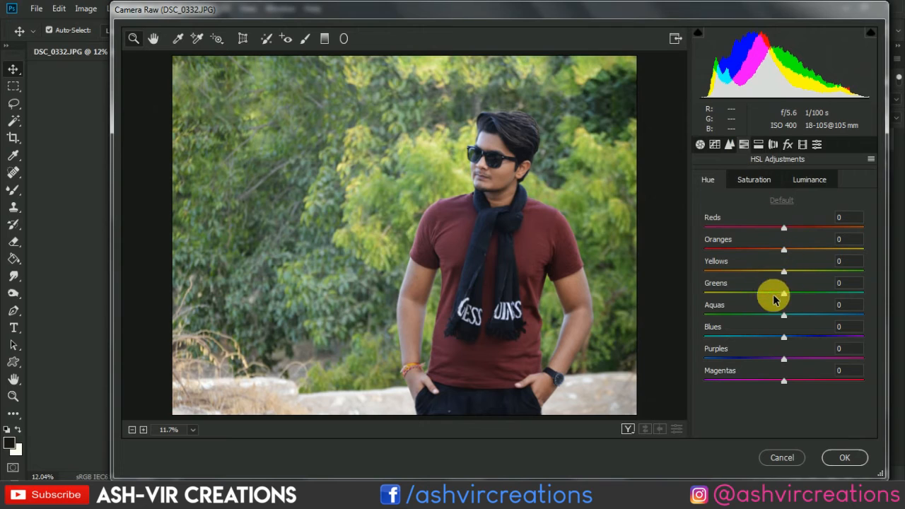
pyautogui.moveTo(771, 273)
pyautogui.mouseDown()
pyautogui.moveTo(751, 273)
pyautogui.moveTo(779, 276)
pyautogui.mouseUp()
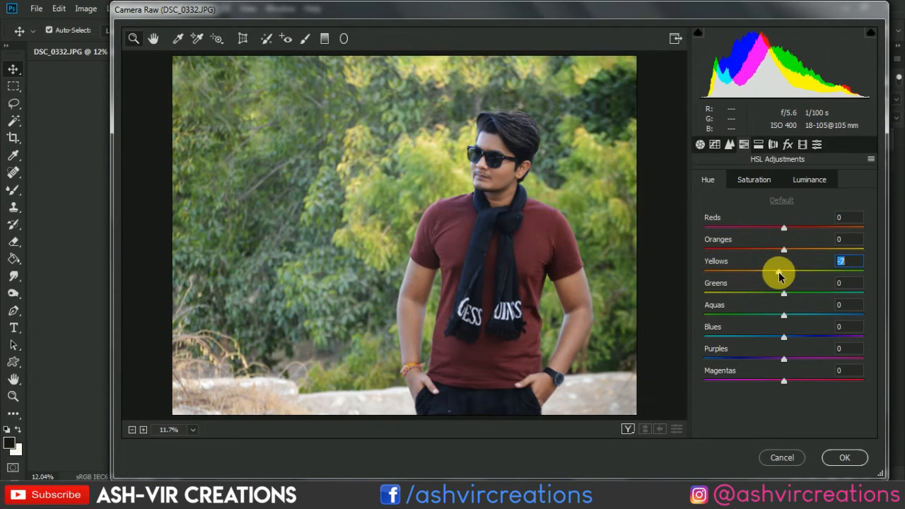
# Desaturate the foliage by setting the HSL saturation of Yellows to -98 and Greens to -100.
pyautogui.click(754, 181)
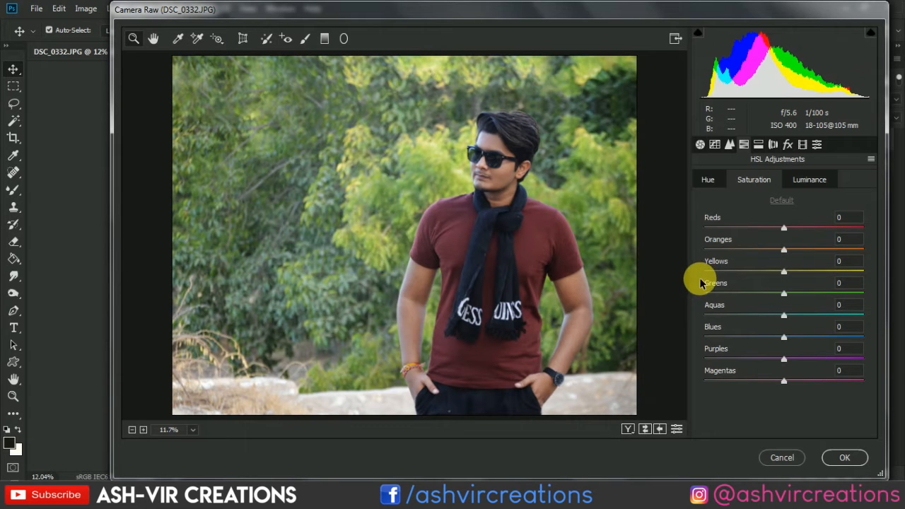
pyautogui.moveTo(707, 272)
pyautogui.mouseDown()
pyautogui.moveTo(693, 277)
pyautogui.moveTo(832, 287)
pyautogui.moveTo(709, 288)
pyautogui.mouseUp()
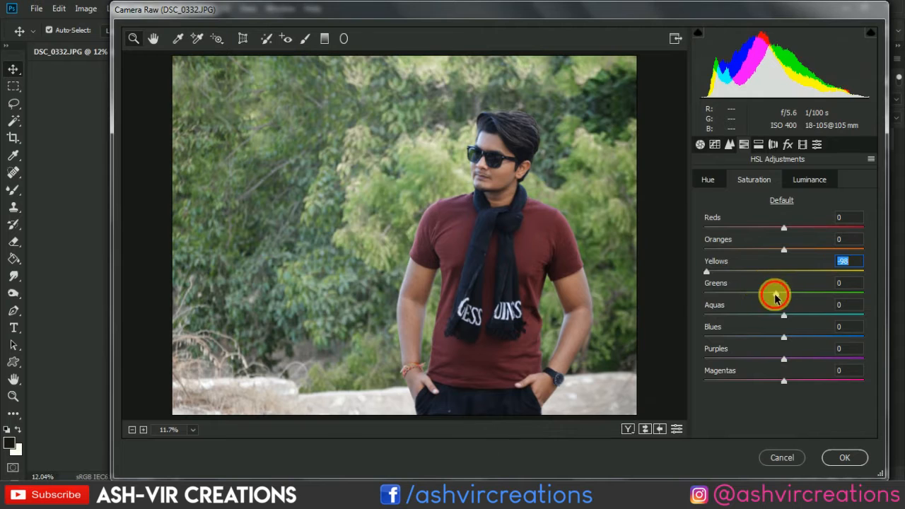
pyautogui.moveTo(777, 291); pyautogui.dragTo(693, 297)
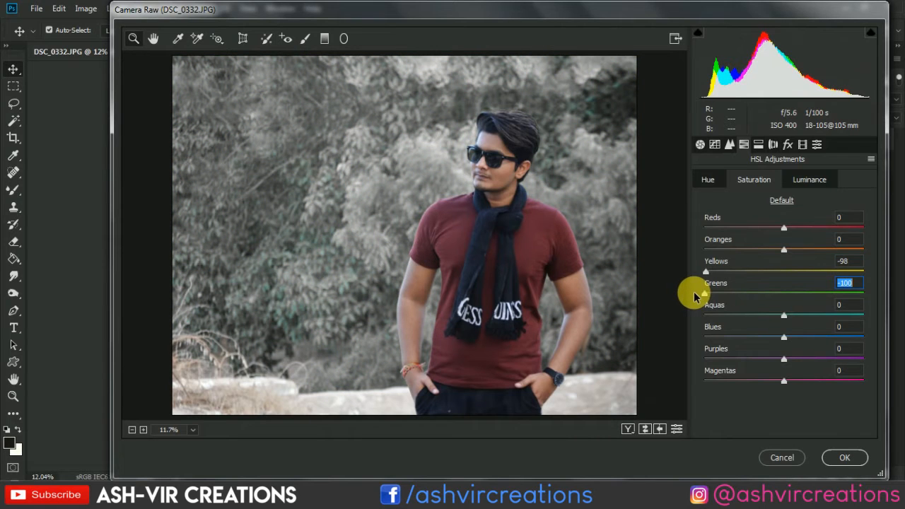
# Brighten the foliage with HSL luminance of Greens +58 and Yellows +36, and set the saturation of Greens to -93.
pyautogui.click(806, 180)
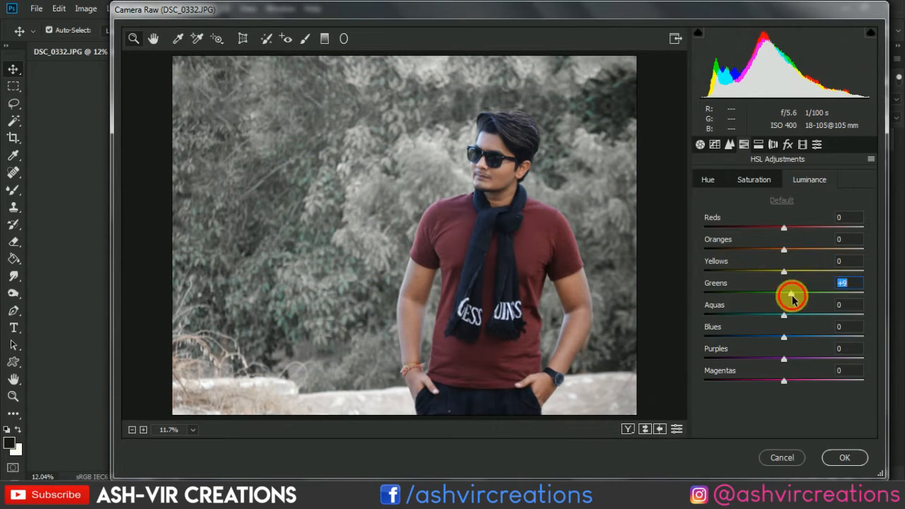
pyautogui.moveTo(792, 299); pyautogui.dragTo(832, 296)
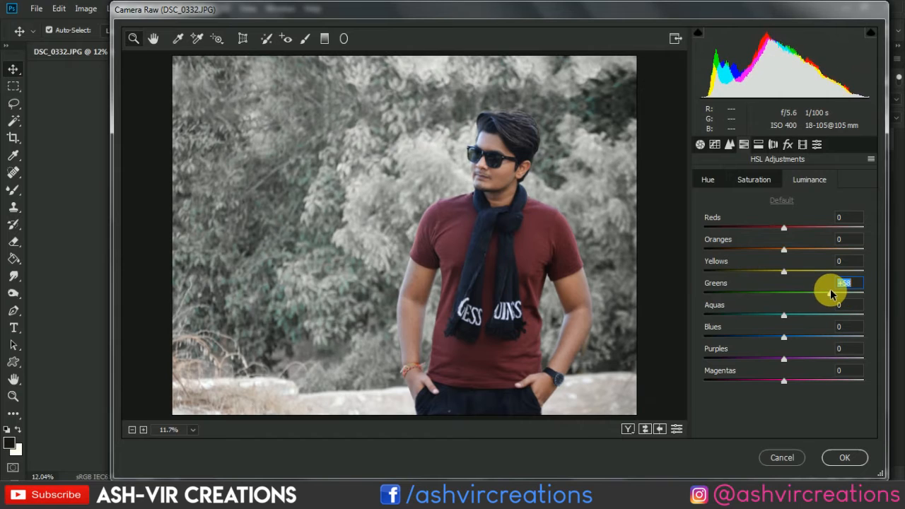
pyautogui.click(753, 179)
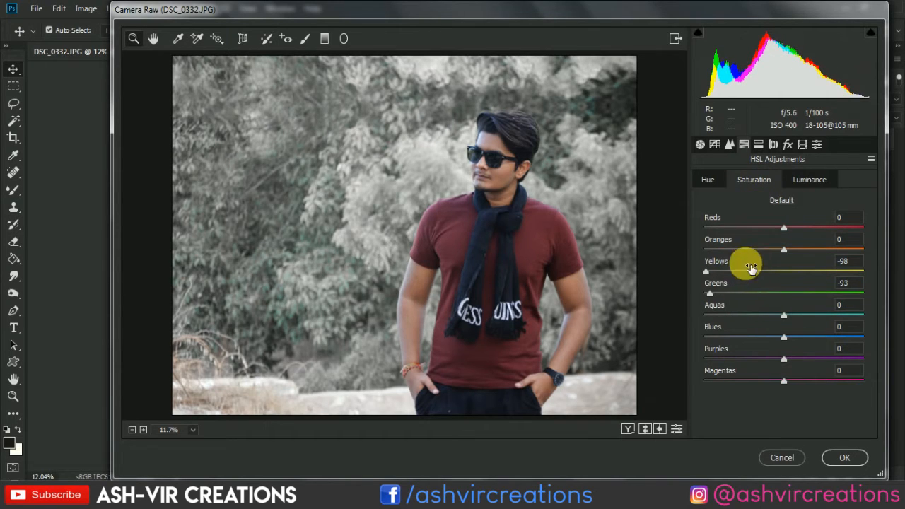
pyautogui.click(809, 179)
pyautogui.moveTo(792, 271); pyautogui.dragTo(810, 278)
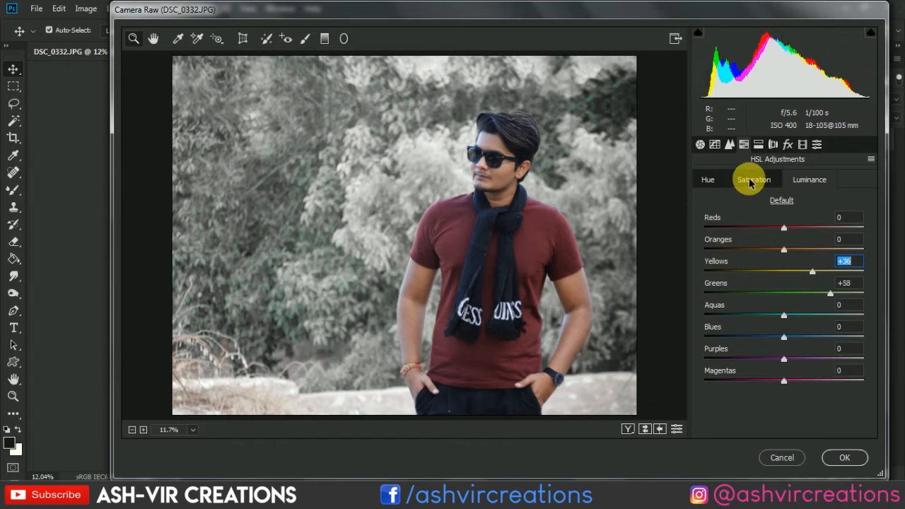
# Set the HSL hue of Blues to -11 and try shifting the Oranges hue, leaving Oranges at 0.
pyautogui.click(709, 185)
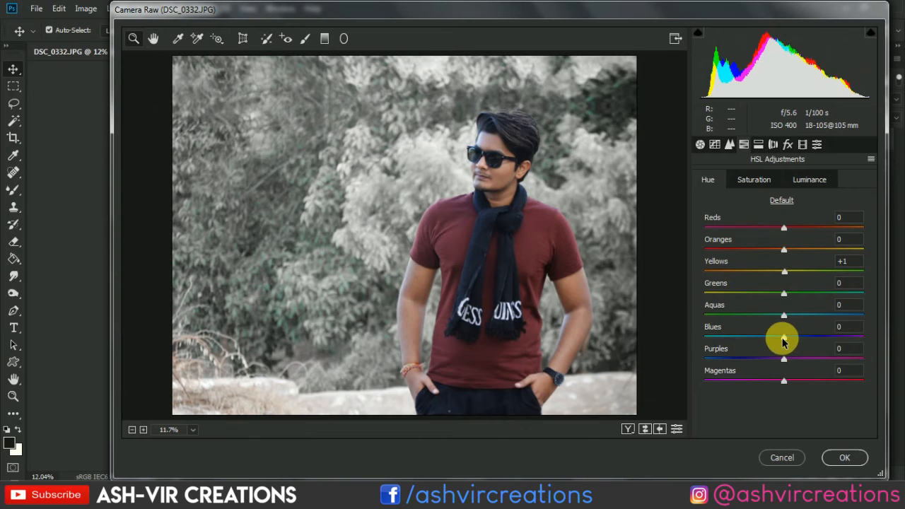
pyautogui.moveTo(785, 341)
pyautogui.mouseDown()
pyautogui.moveTo(687, 329)
pyautogui.moveTo(802, 344)
pyautogui.moveTo(667, 307)
pyautogui.moveTo(795, 327)
pyautogui.moveTo(775, 325)
pyautogui.moveTo(790, 329)
pyautogui.moveTo(769, 337)
pyautogui.moveTo(775, 333)
pyautogui.mouseUp()
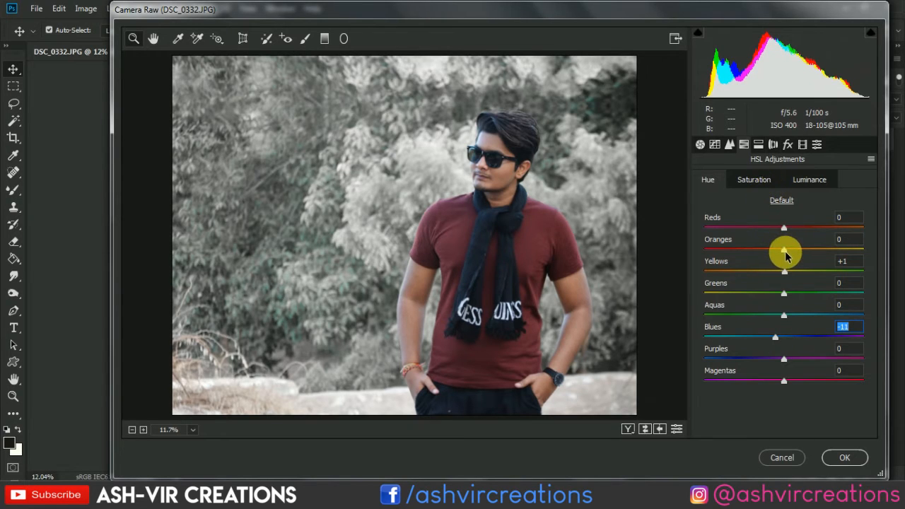
pyautogui.moveTo(782, 255); pyautogui.dragTo(803, 256)
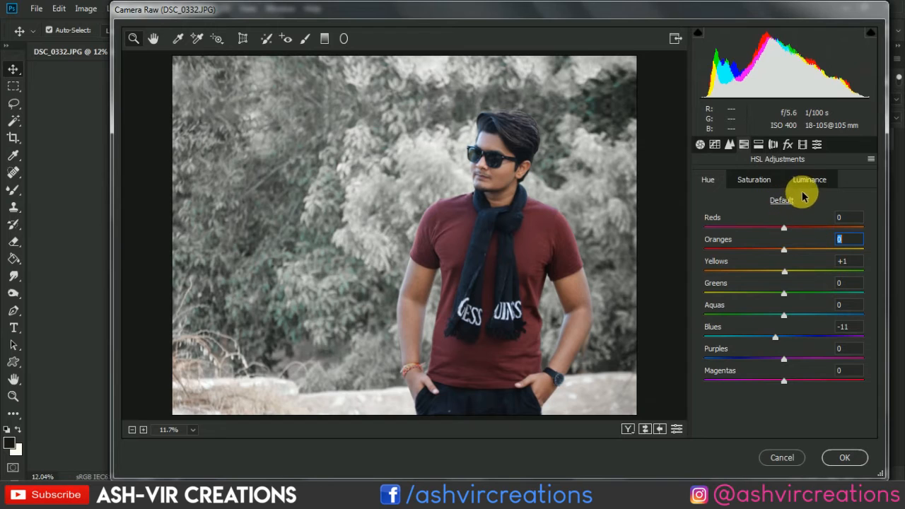
pyautogui.click(808, 181)
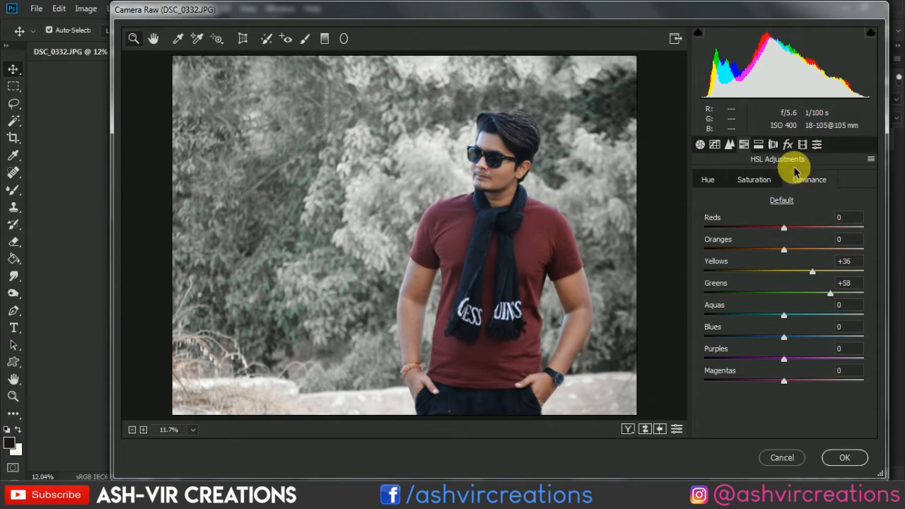
pyautogui.click(707, 180)
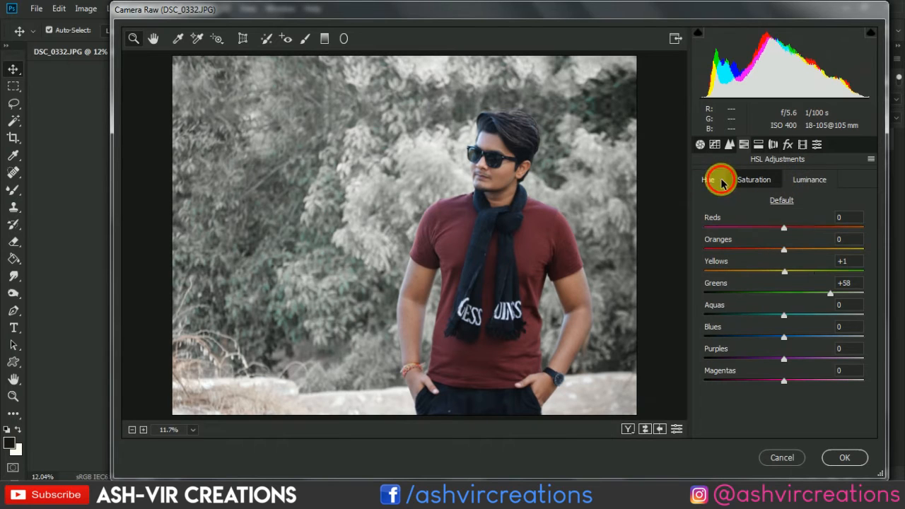
# Adjust the shirt color by setting the HSL hue of Reds to +16 and Magentas to +100, leaving Purples at 0.
pyautogui.moveTo(786, 238); pyautogui.dragTo(721, 238)
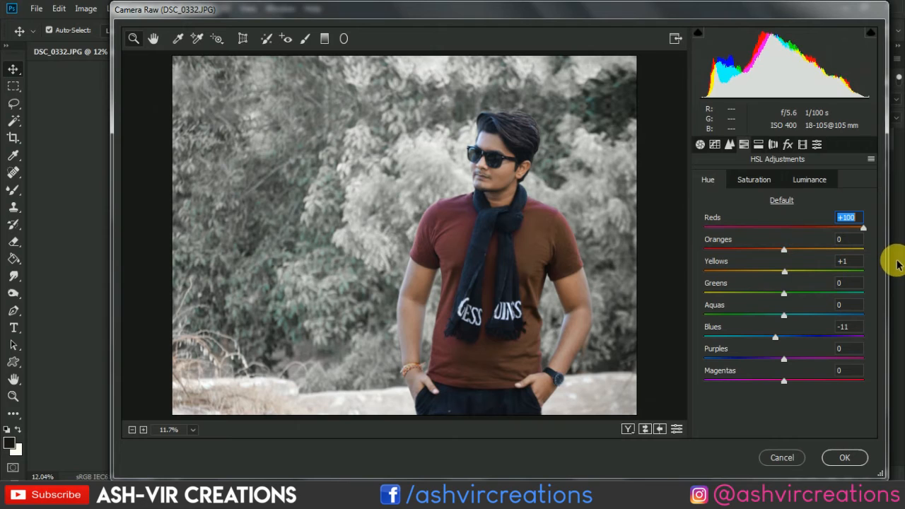
pyautogui.write('-100')
pyautogui.press('Return')
pyautogui.write('-13')
pyautogui.press('Return')
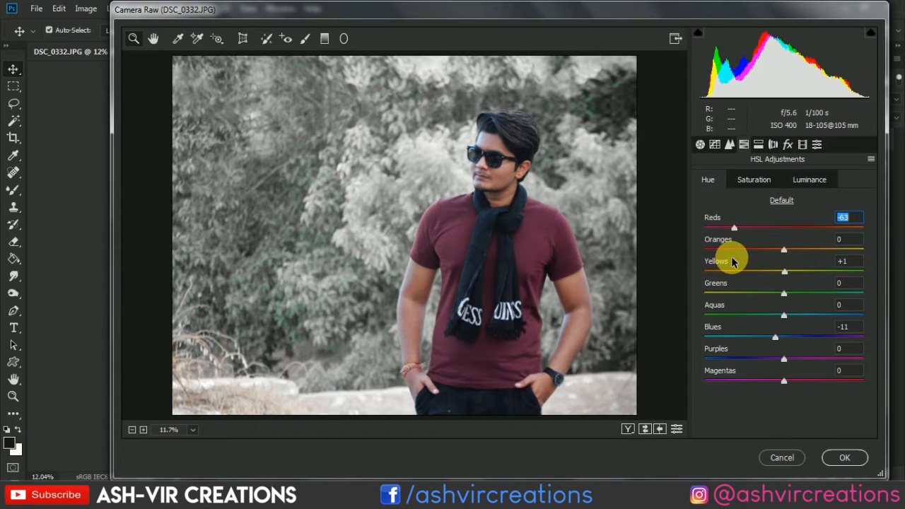
pyautogui.write('55')
pyautogui.press('Return')
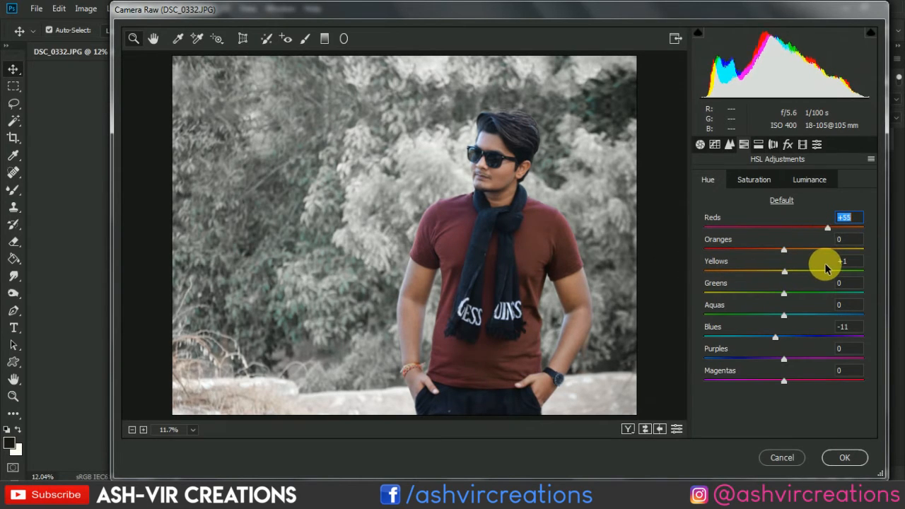
pyautogui.write('-100')
pyautogui.press('Return')
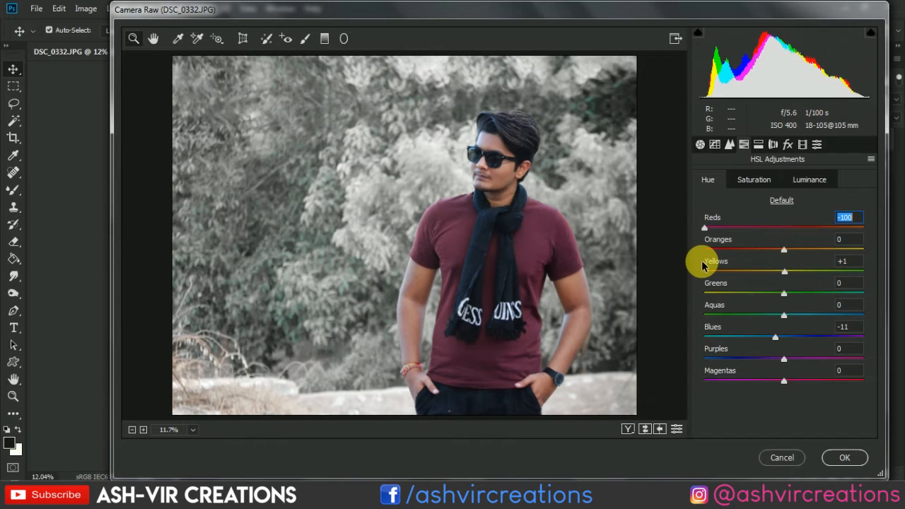
pyautogui.write('30')
pyautogui.press('Return')
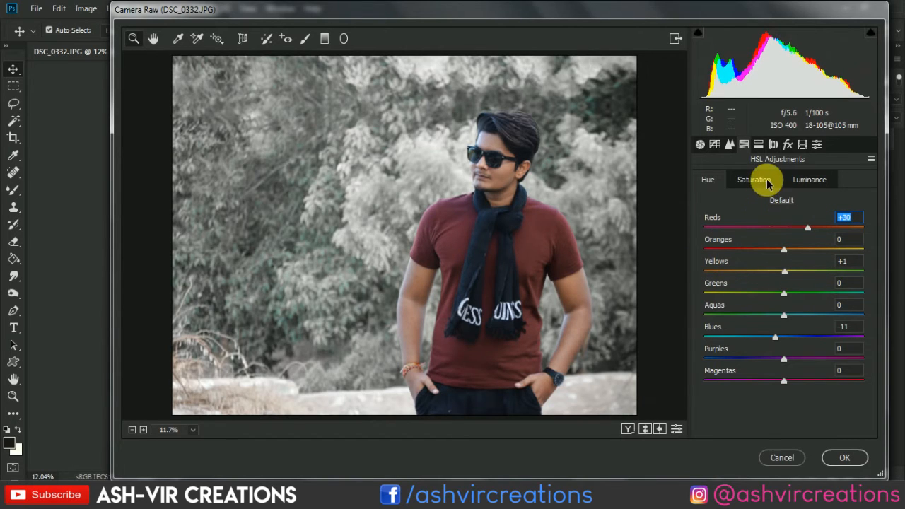
pyautogui.moveTo(781, 253)
pyautogui.mouseDown()
pyautogui.moveTo(724, 247)
pyautogui.moveTo(827, 260)
pyautogui.moveTo(830, 238)
pyautogui.moveTo(745, 235)
pyautogui.moveTo(814, 237)
pyautogui.moveTo(768, 242)
pyautogui.moveTo(790, 242)
pyautogui.mouseUp()
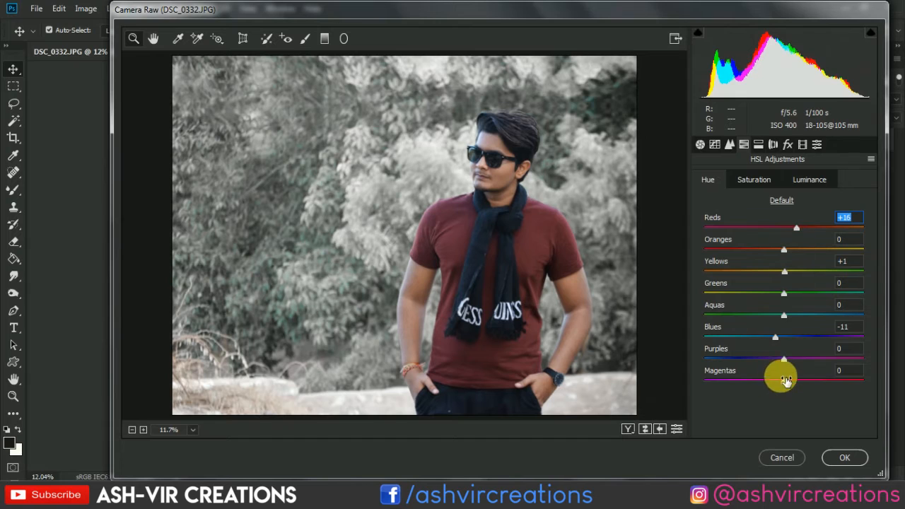
pyautogui.moveTo(784, 380); pyautogui.dragTo(899, 398)
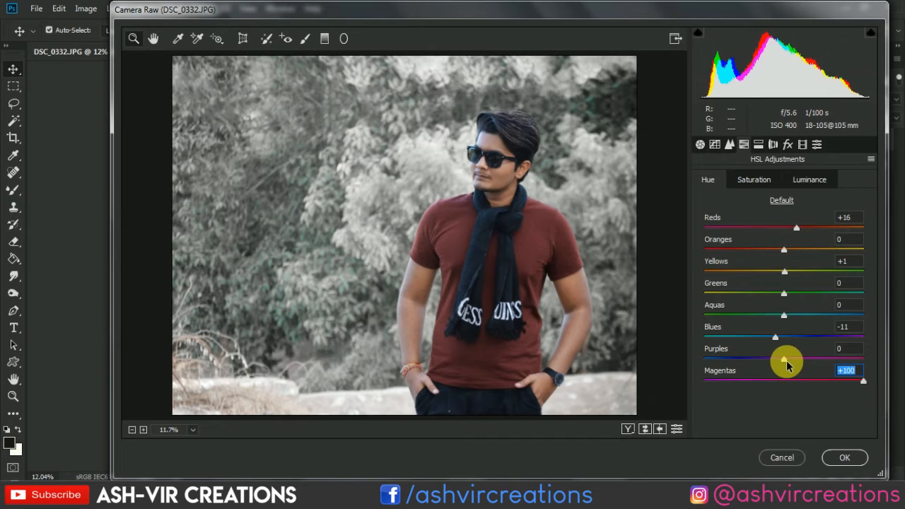
pyautogui.moveTo(786, 364); pyautogui.dragTo(863, 362)
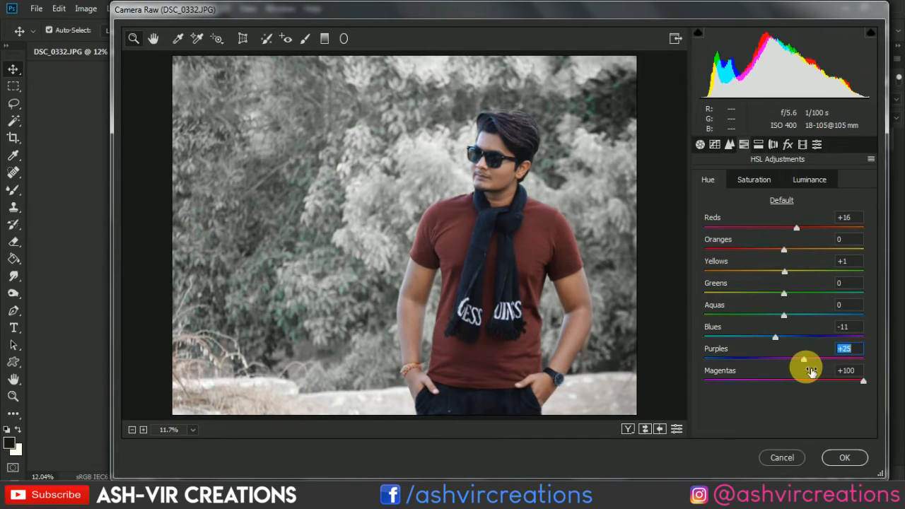
# Enrich the shirt color by setting the HSL saturation of Reds to +23 and Magentas to +51.
pyautogui.click(754, 179)
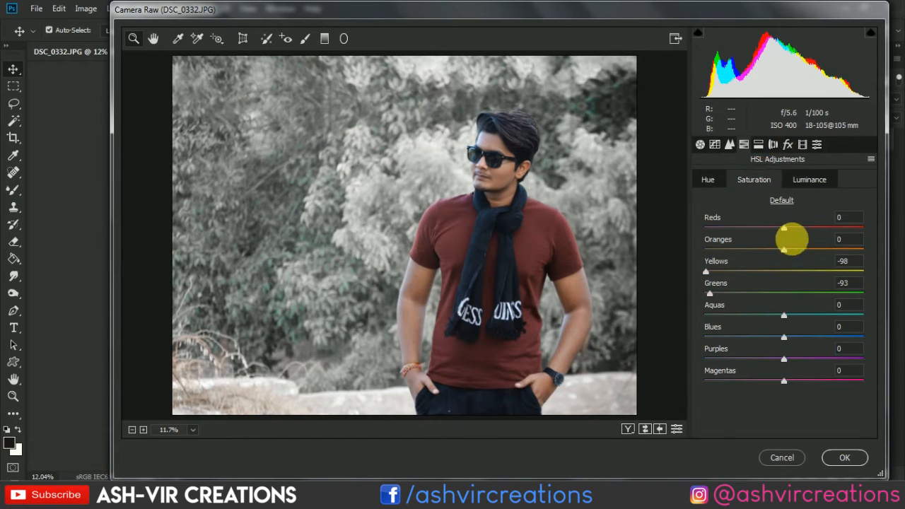
pyautogui.moveTo(787, 232); pyautogui.dragTo(864, 227)
pyautogui.doubleClick(863, 228)
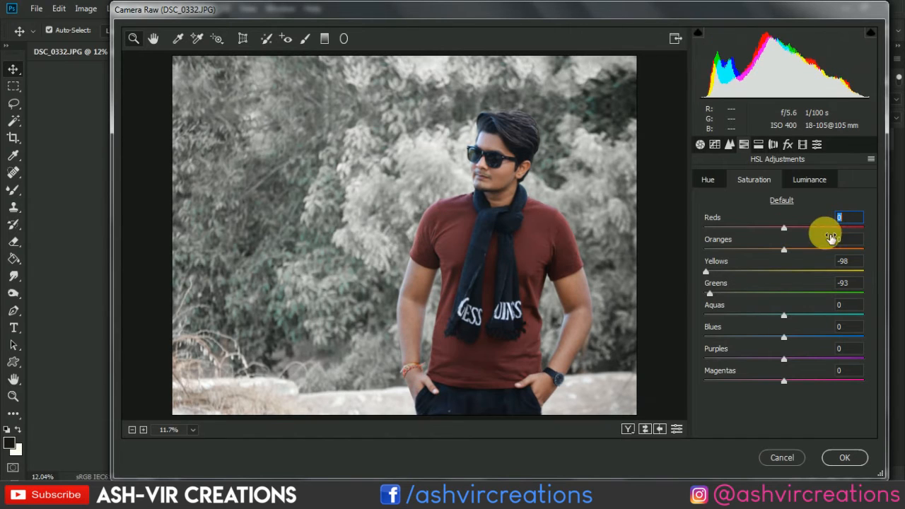
pyautogui.moveTo(784, 232); pyautogui.dragTo(811, 235)
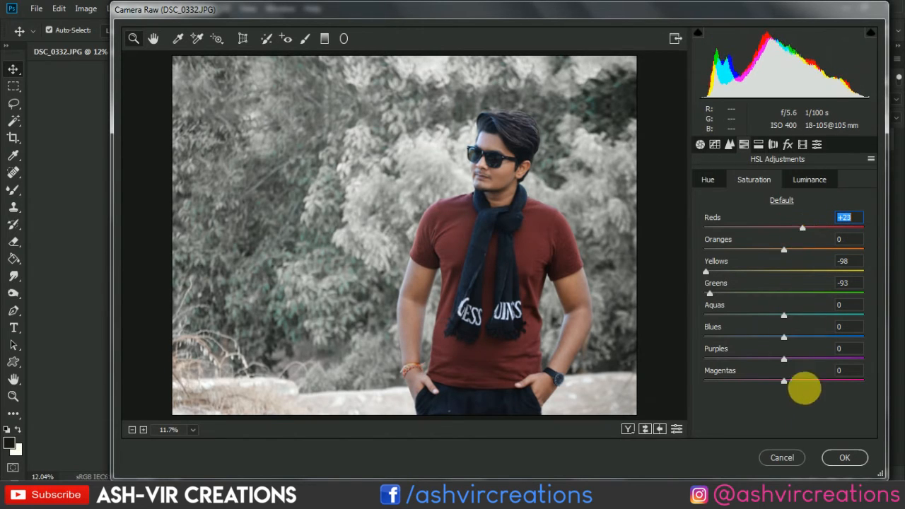
pyautogui.moveTo(784, 381); pyautogui.dragTo(829, 383)
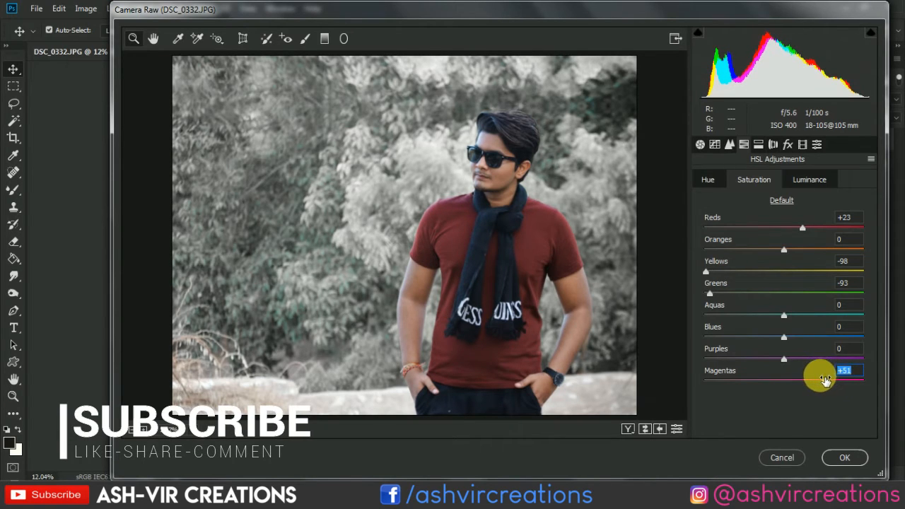
# Brighten the shirt by setting the HSL luminance of Magentas to +40 and Reds to +53.
pyautogui.click(807, 181)
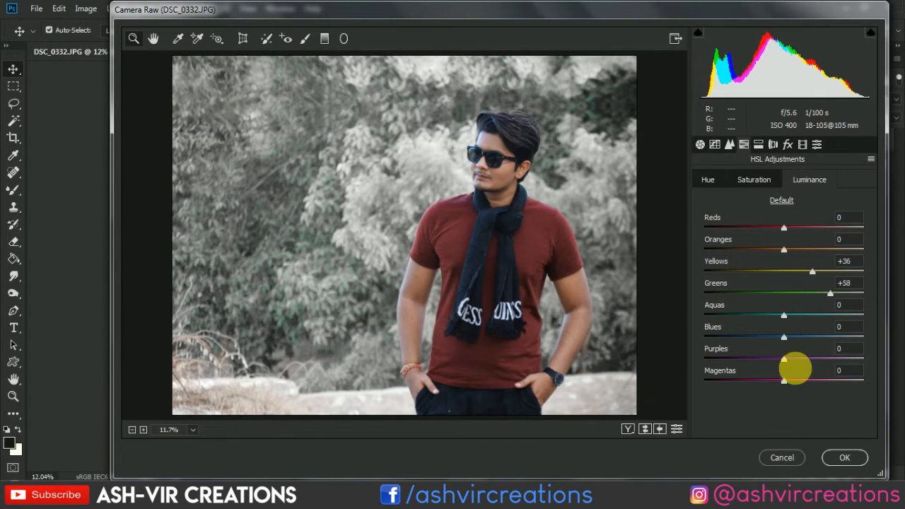
pyautogui.moveTo(834, 388); pyautogui.dragTo(814, 397)
pyautogui.moveTo(784, 228); pyautogui.dragTo(840, 234)
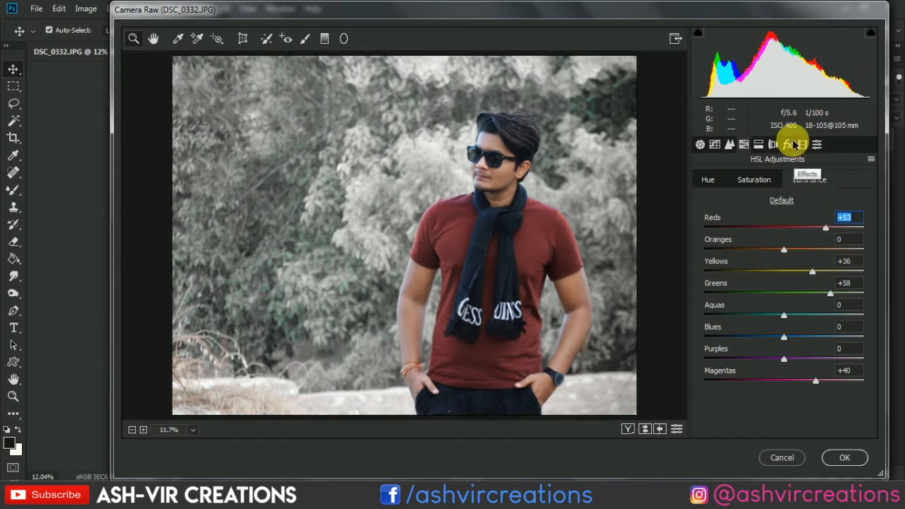
# Readjust the foliage brightness by setting the HSL luminance of Yellows to +29 and Greens to +51.
pyautogui.click(700, 144)
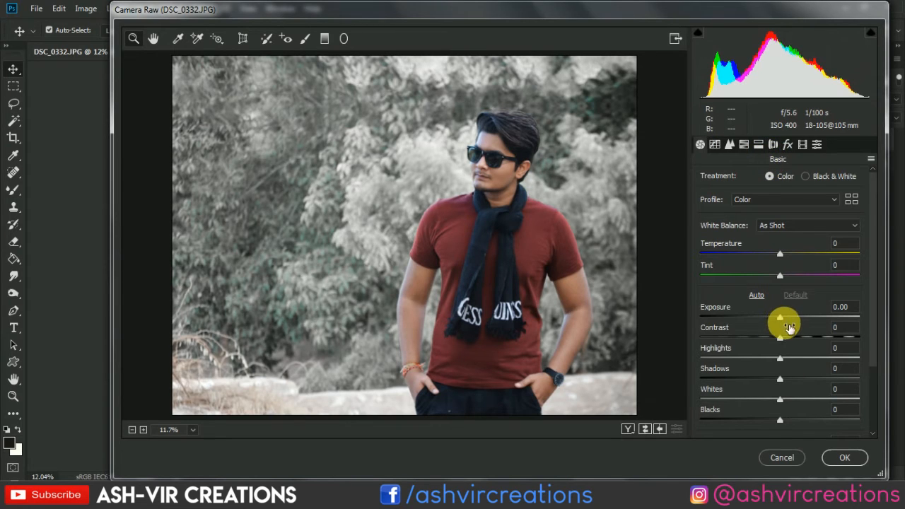
pyautogui.click(743, 145)
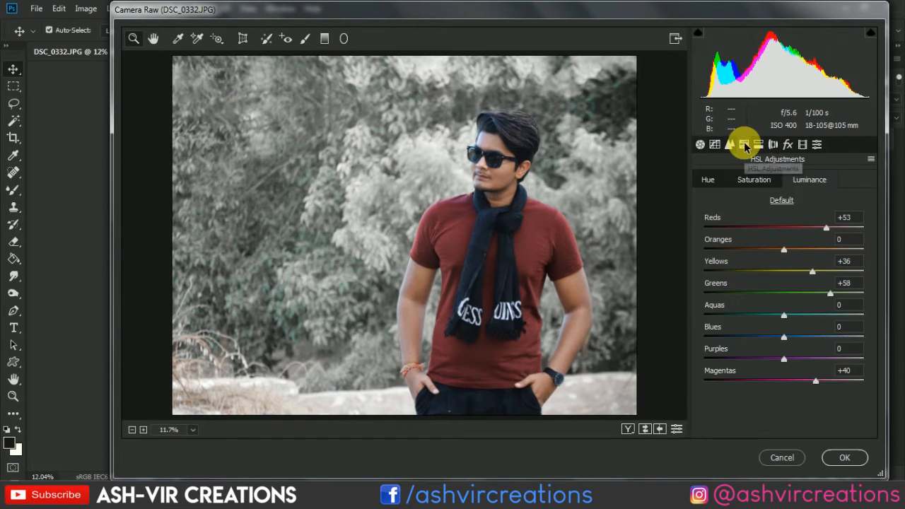
pyautogui.moveTo(795, 296); pyautogui.dragTo(808, 281)
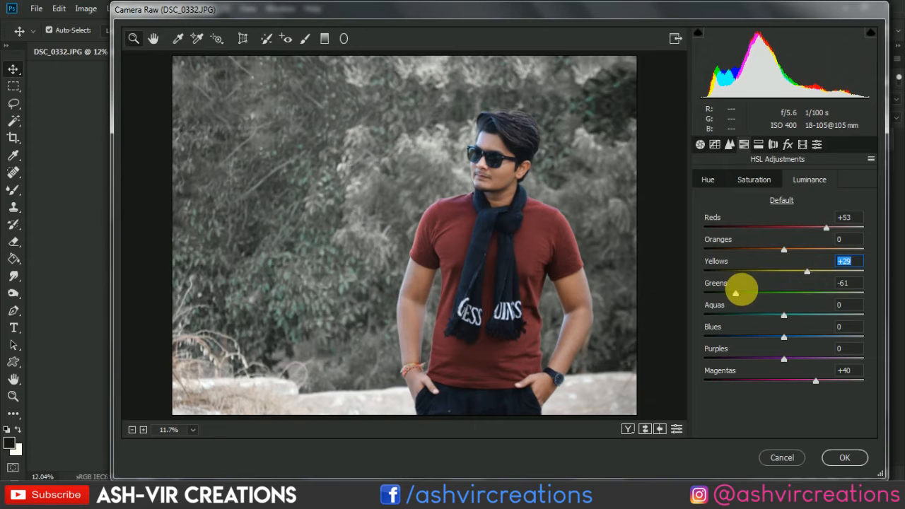
pyautogui.moveTo(735, 292); pyautogui.dragTo(831, 311)
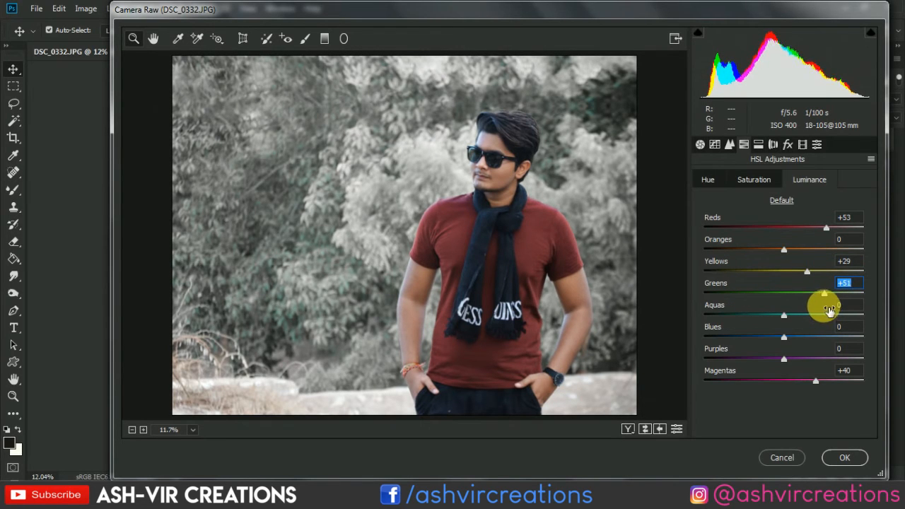
# Try a cooler white balance with the temperature at -23, then reset the temperature to 0.
pyautogui.click(714, 180)
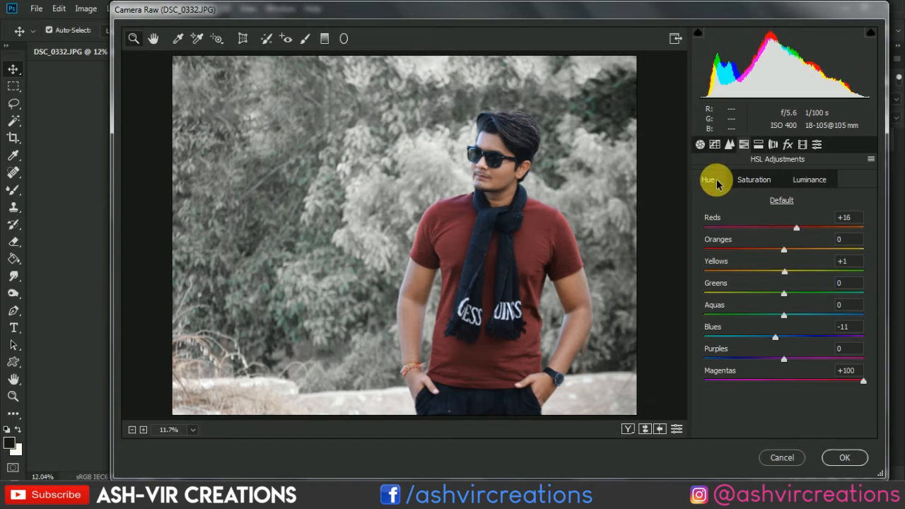
pyautogui.click(701, 145)
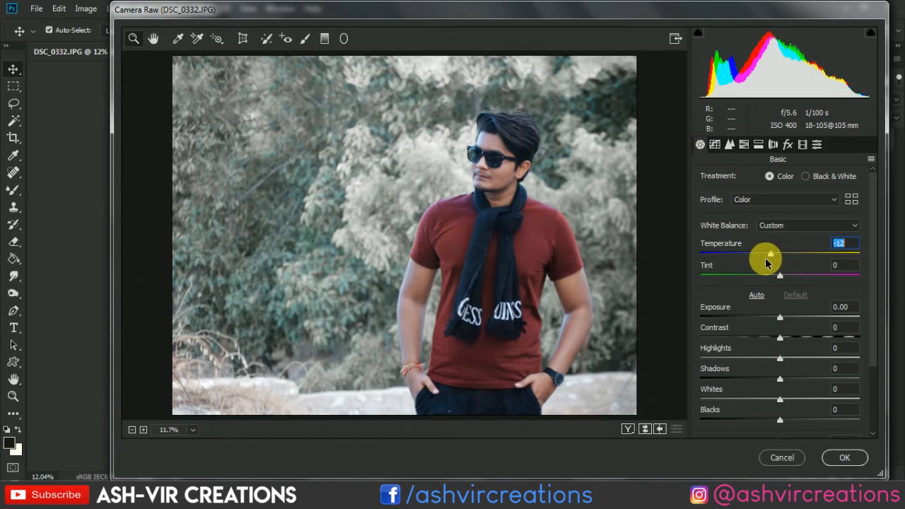
pyautogui.moveTo(765, 259)
pyautogui.mouseDown()
pyautogui.moveTo(751, 256)
pyautogui.moveTo(772, 259)
pyautogui.moveTo(759, 261)
pyautogui.mouseUp()
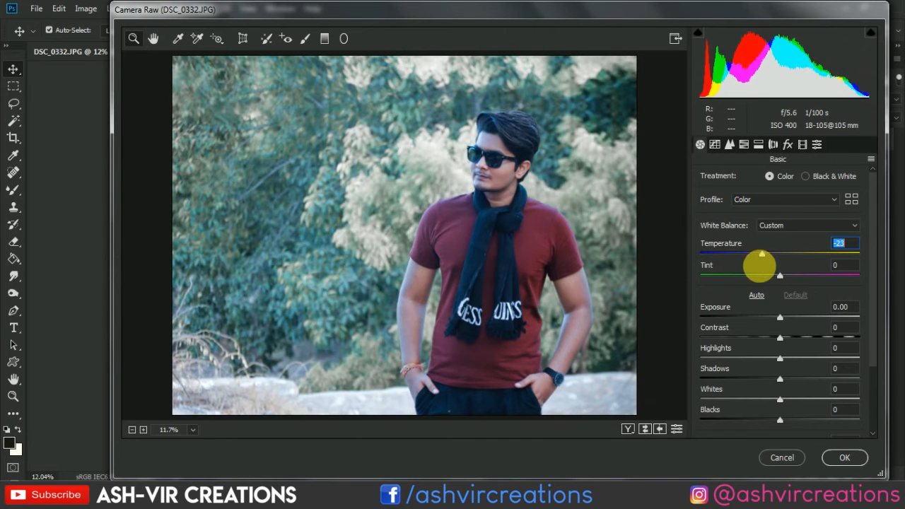
pyautogui.doubleClick(760, 272)
# Apply the Camera Raw adjustments to Layer 1 copy.
pyautogui.click(846, 459)
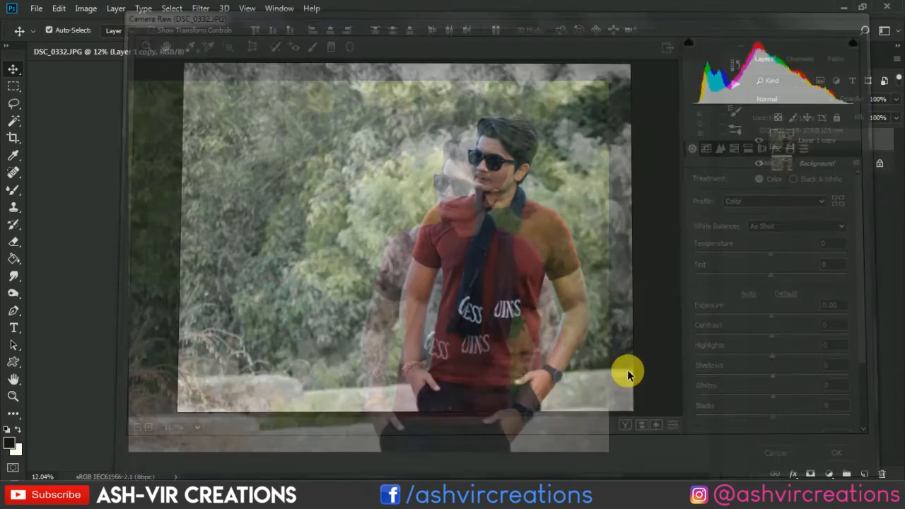
pyautogui.scroll(1, 469, 275)
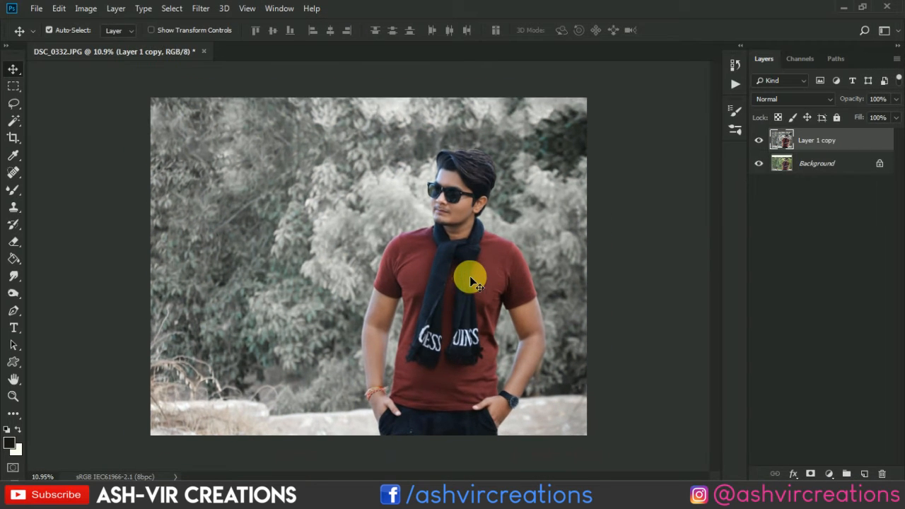
# Open the snow overlay images 7.jpg and maxresdefault.jpg from the Desktop and accept the pixel aspect ratio notice.
pyautogui.click(35, 7)
pyautogui.click(65, 43)
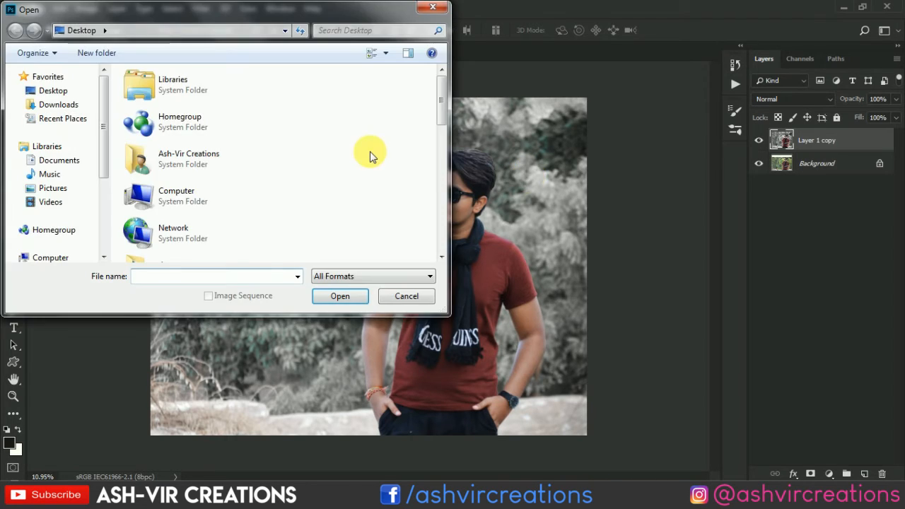
pyautogui.scroll(-5, 370, 155)
pyautogui.scroll(-2, 205, 131)
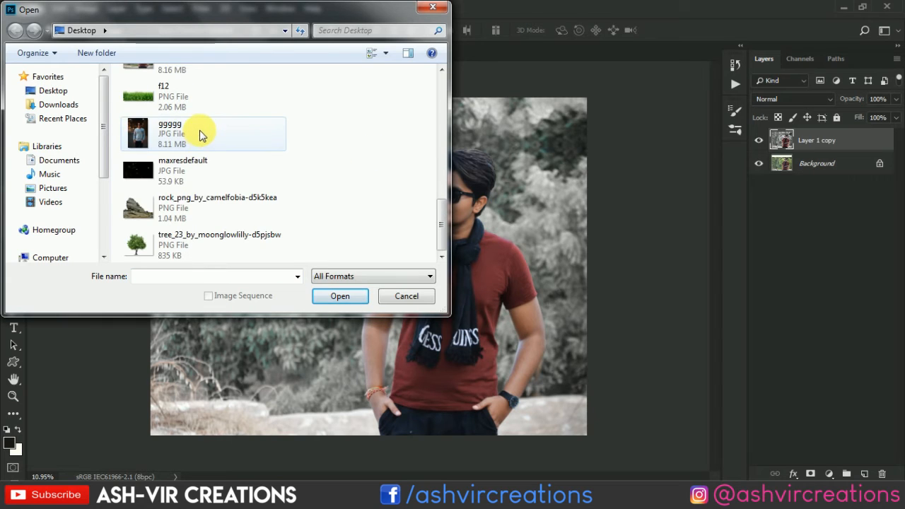
pyautogui.click(183, 170)
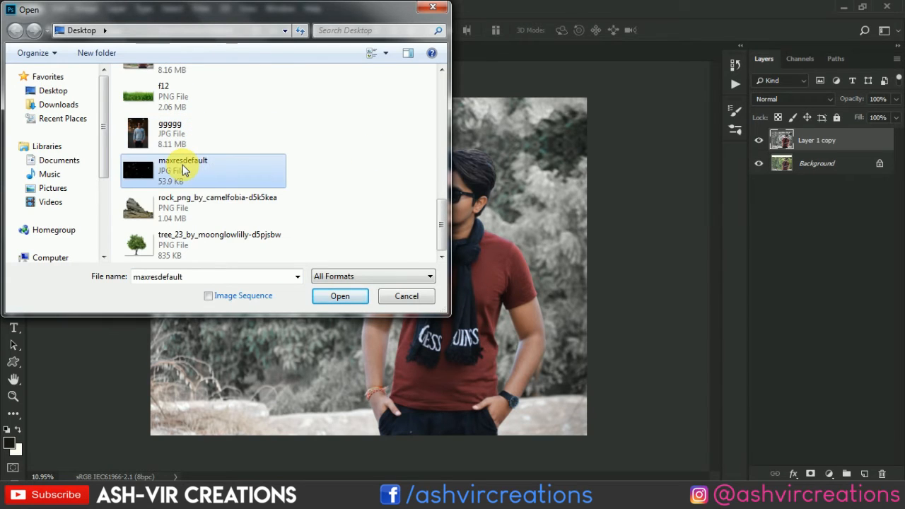
pyautogui.scroll(2, 212, 166)
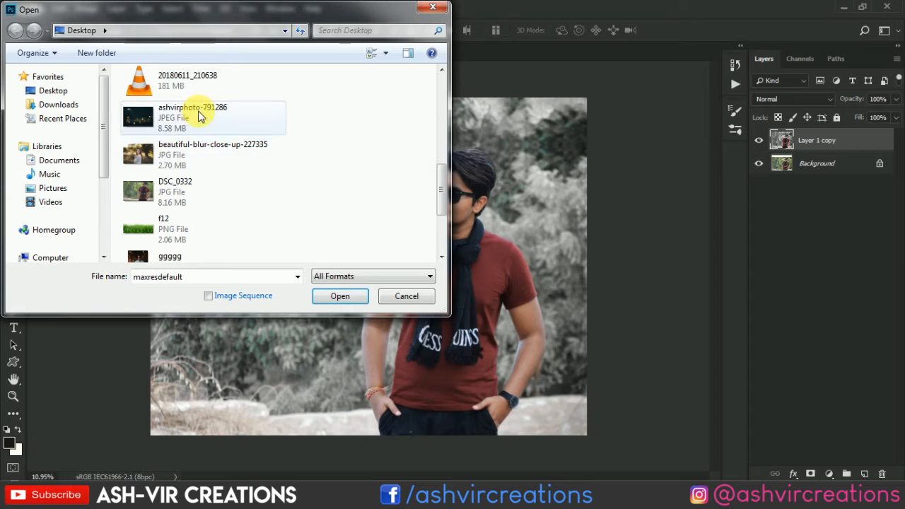
pyautogui.scroll(-2, 282, 134)
pyautogui.scroll(2, 325, 142)
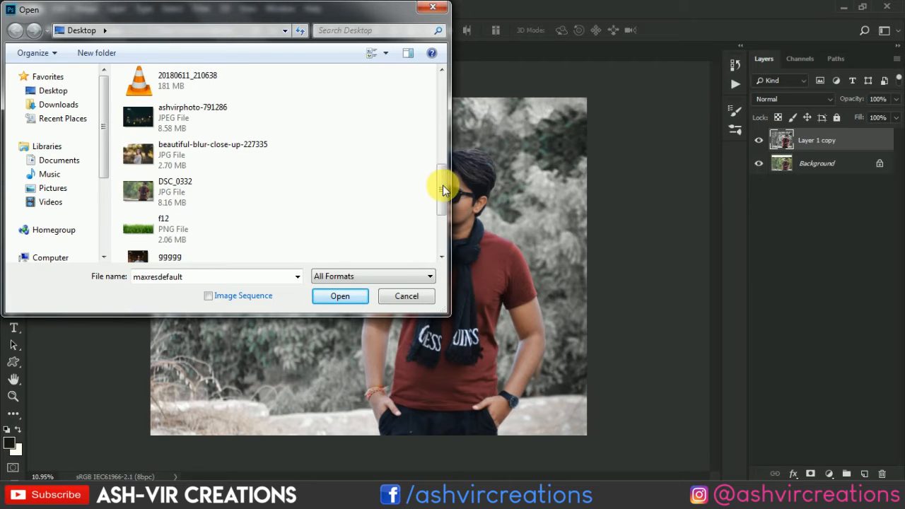
pyautogui.scroll(3, 363, 174)
pyautogui.scroll(-2, 339, 176)
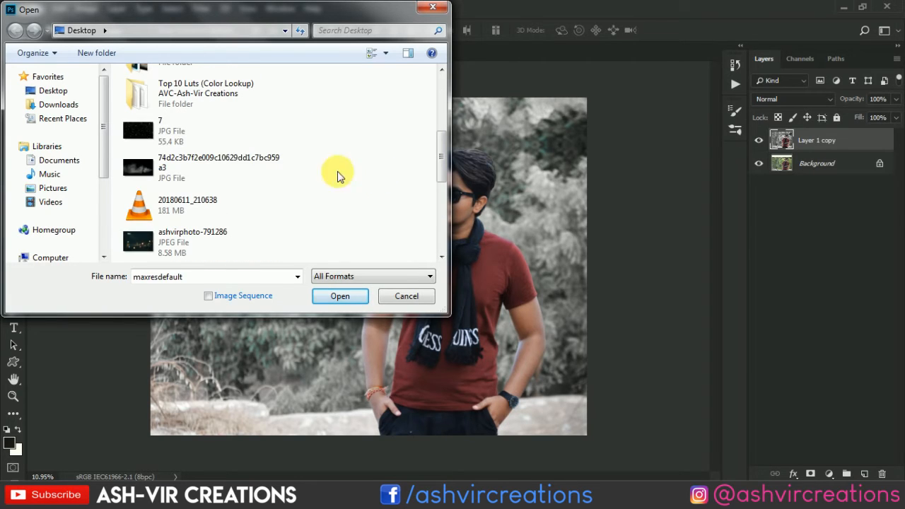
pyautogui.keyDown('ctrl'); pyautogui.click(202, 133); pyautogui.keyUp('ctrl')
pyautogui.click(334, 294)
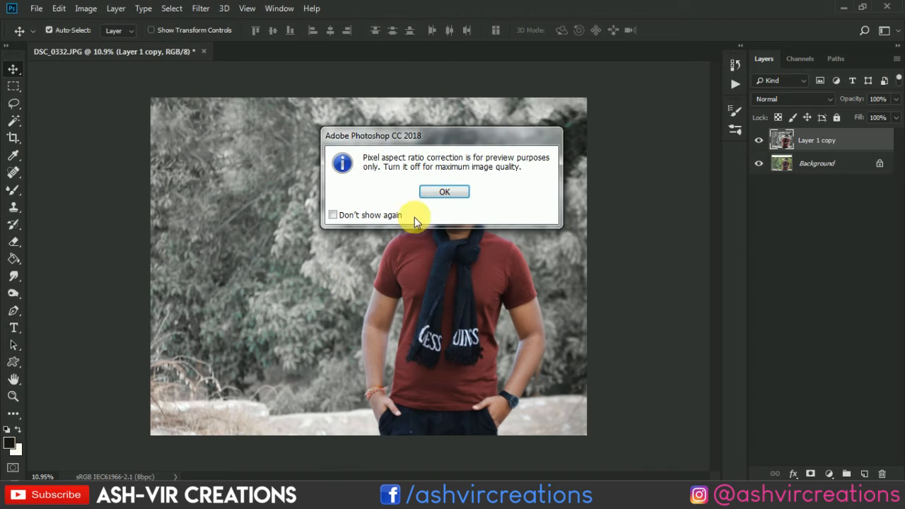
pyautogui.click(434, 198)
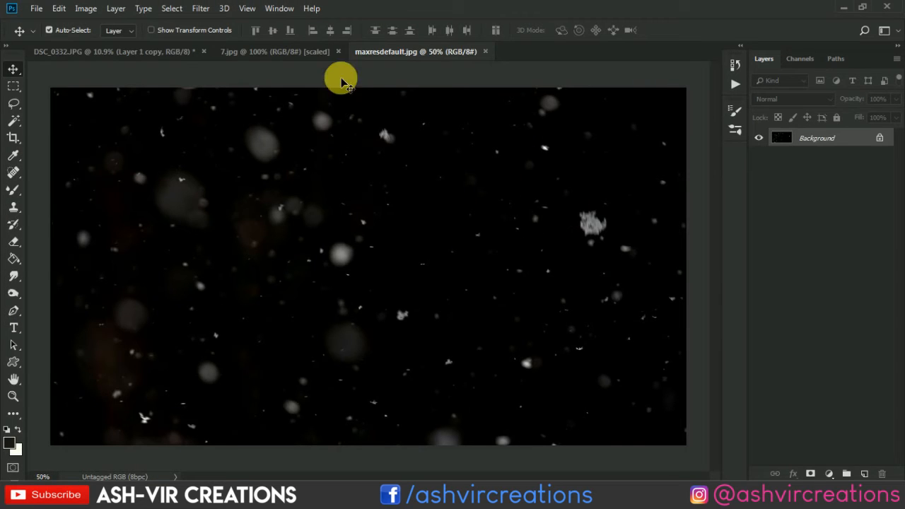
# Convert the 7.jpg background into a regular layer and move it into the DSC_0332.JPG portrait.
pyautogui.click(320, 54)
pyautogui.doubleClick(810, 141)
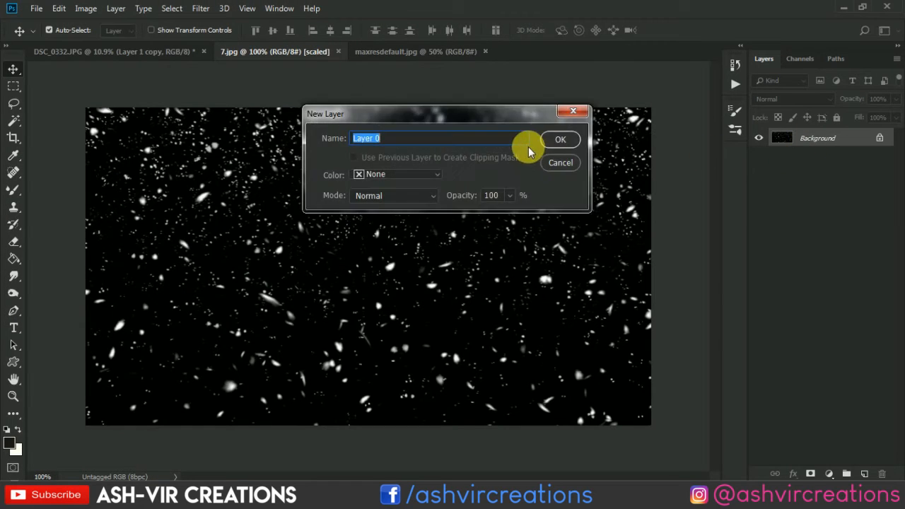
pyautogui.click(555, 140)
pyautogui.moveTo(509, 169); pyautogui.dragTo(339, 166)
# Enlarge the imported snow layer with Free Transform to span the photo's full width from its top edge.
pyautogui.click(58, 8)
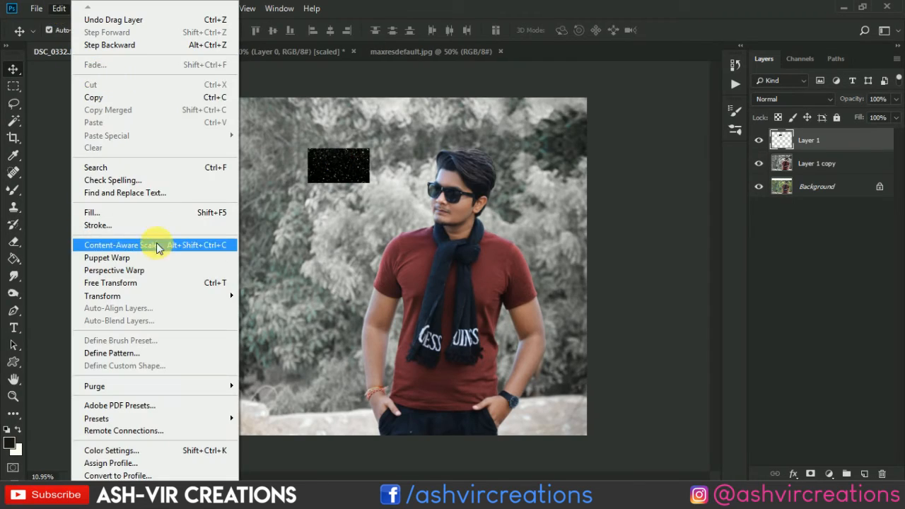
pyautogui.click(154, 282)
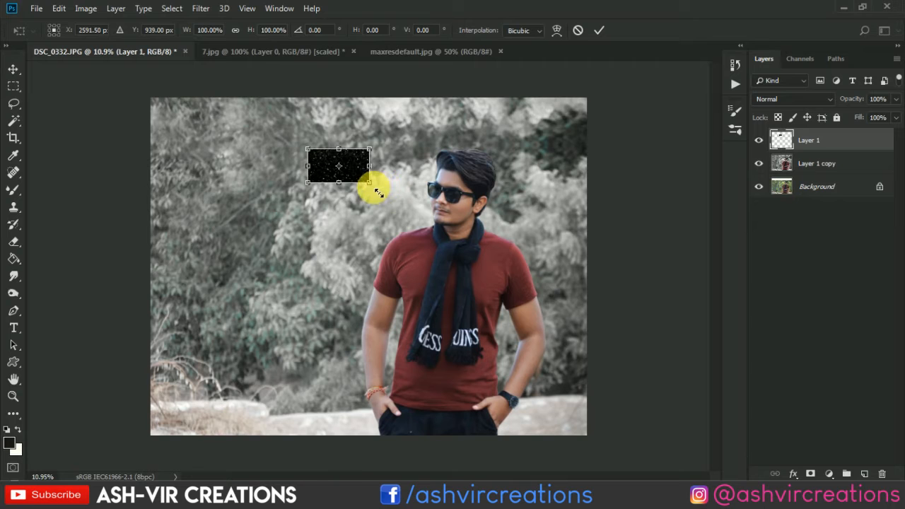
pyautogui.moveTo(383, 199); pyautogui.dragTo(531, 311)
pyautogui.moveTo(469, 192); pyautogui.dragTo(489, 244)
pyautogui.moveTo(573, 335); pyautogui.dragTo(591, 358)
pyautogui.press('Return')
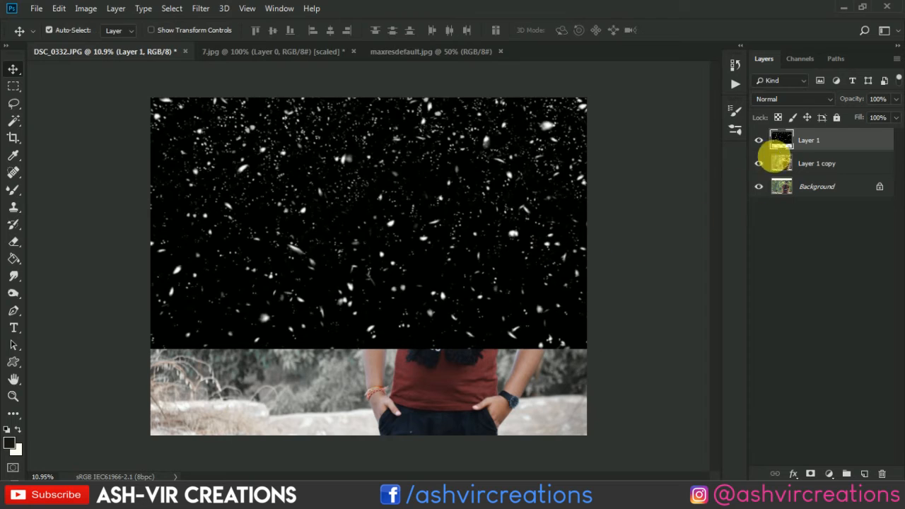
# Set the snow layer's blend mode to Screen and scale it to about 135% so it covers the whole photo.
pyautogui.click(777, 100)
pyautogui.click(773, 211)
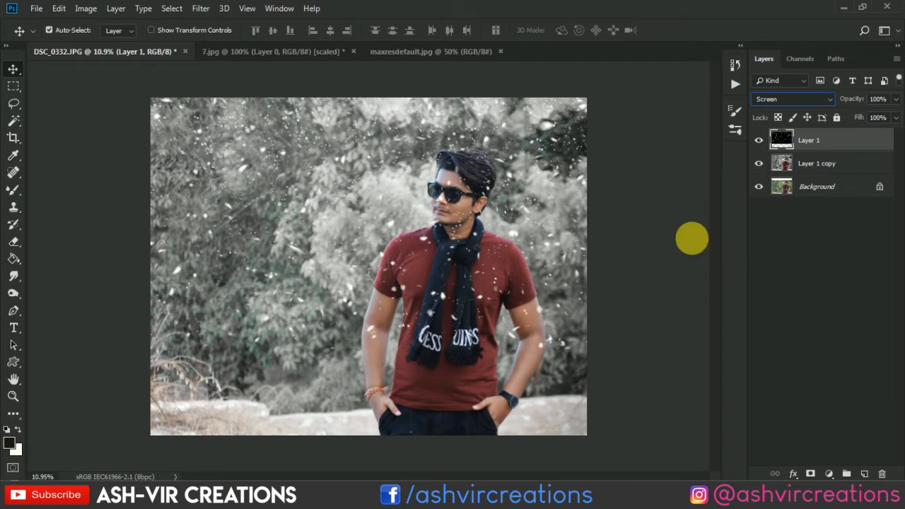
pyautogui.hotkey('ctrl', 't')
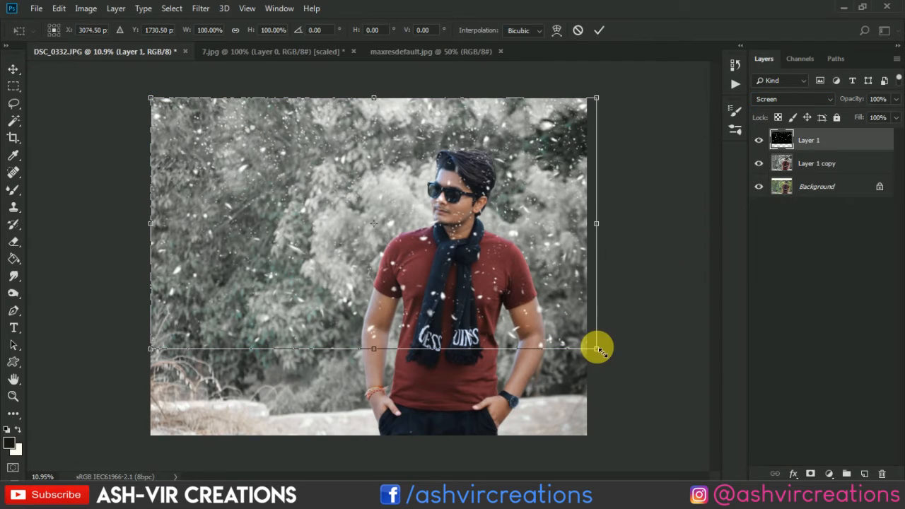
pyautogui.moveTo(597, 348); pyautogui.dragTo(735, 466)
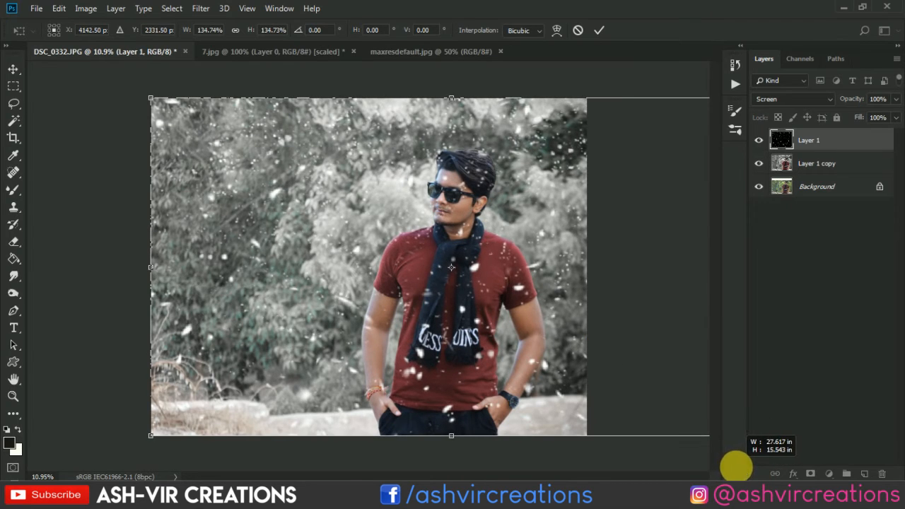
pyautogui.doubleClick(403, 246)
pyautogui.moveTo(481, 250)
pyautogui.mouseDown()
pyautogui.moveTo(495, 251)
pyautogui.moveTo(479, 253)
pyautogui.mouseUp()
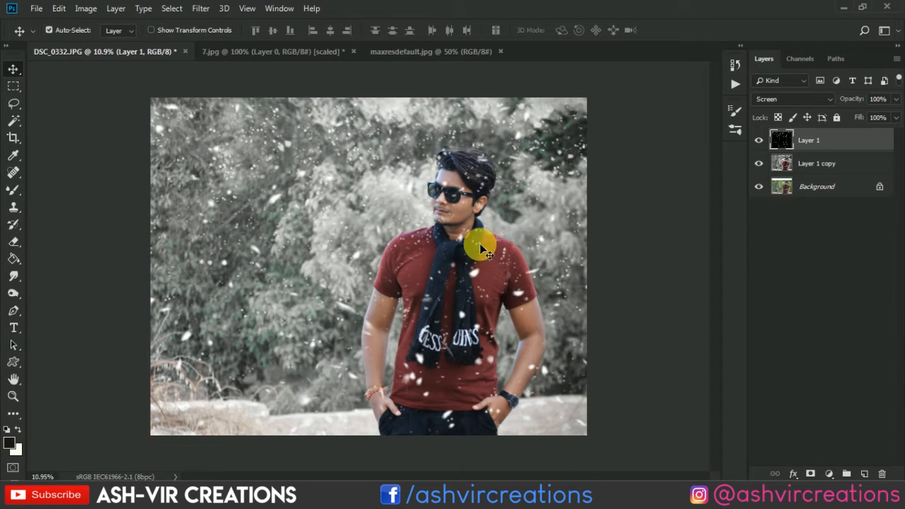
# Convert the maxresdefault.jpg background into a regular layer and move it into the DSC_0332.JPG portrait.
pyautogui.click(433, 51)
pyautogui.doubleClick(813, 142)
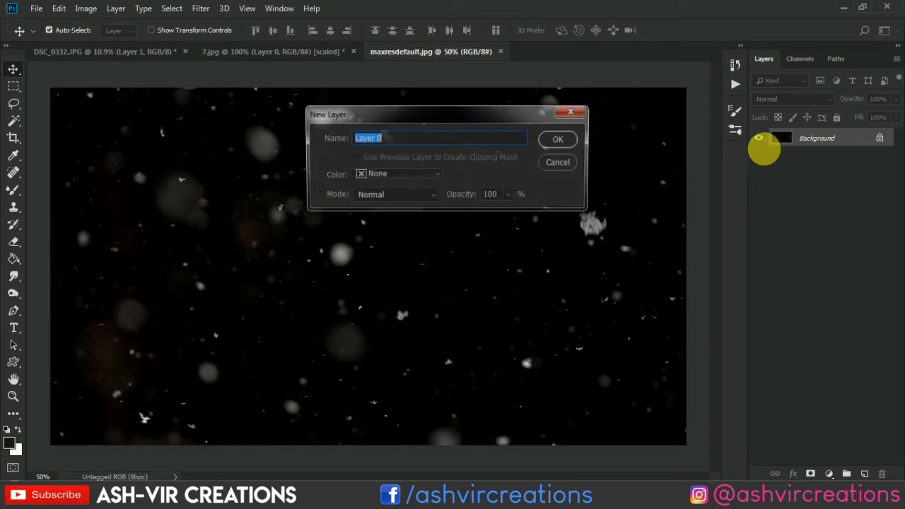
pyautogui.click(559, 138)
pyautogui.moveTo(340, 171)
pyautogui.mouseDown()
pyautogui.moveTo(277, 160)
pyautogui.moveTo(168, 79)
pyautogui.moveTo(165, 57)
pyautogui.moveTo(334, 162)
pyautogui.mouseUp()
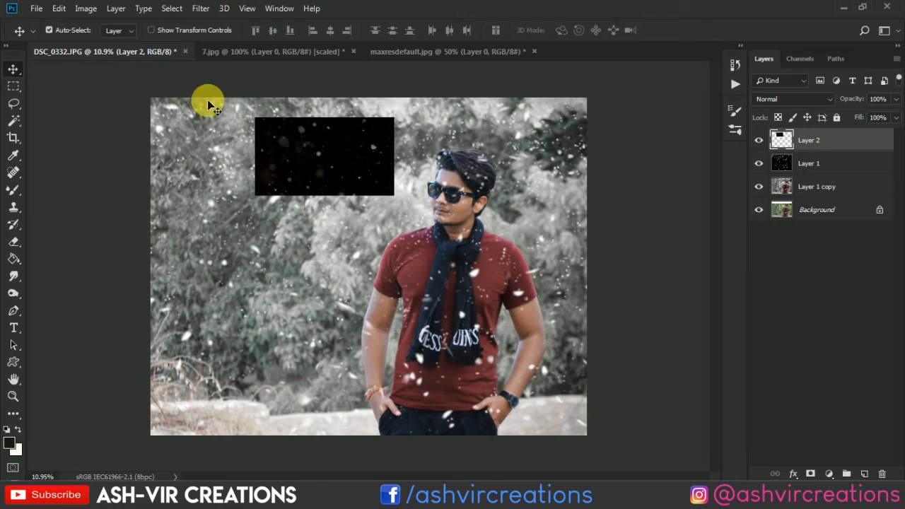
# Scale Layer 2 to about 433% with Free Transform and position it over the whole photo.
pyautogui.click(60, 8)
pyautogui.click(148, 281)
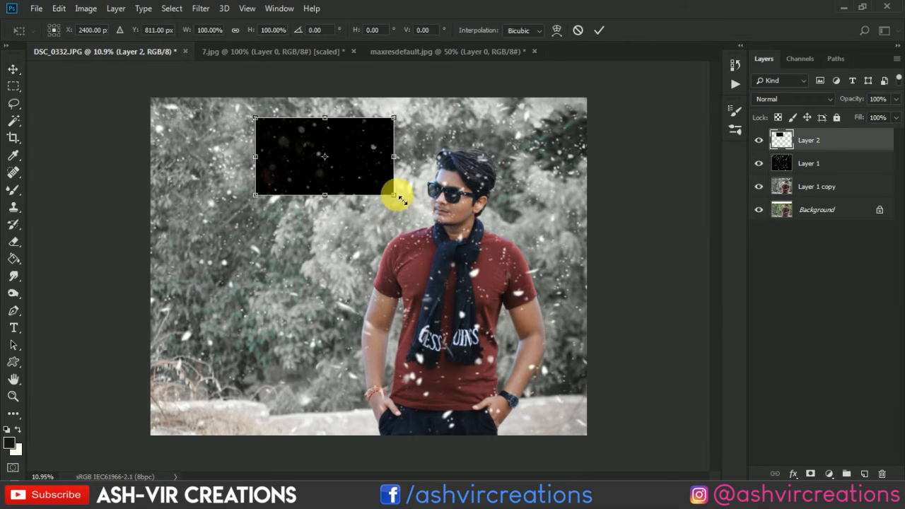
pyautogui.moveTo(394, 200); pyautogui.dragTo(578, 319)
pyautogui.moveTo(485, 190); pyautogui.dragTo(553, 294)
pyautogui.moveTo(651, 396); pyautogui.dragTo(721, 437)
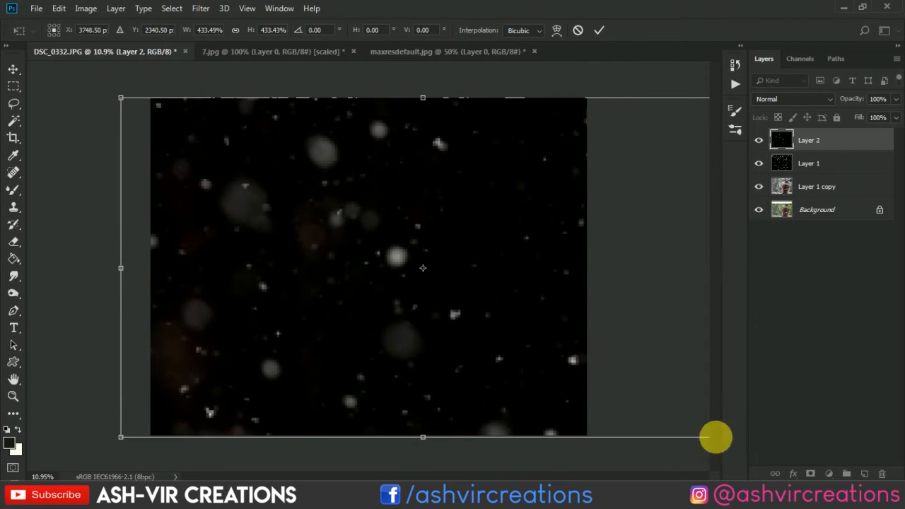
pyautogui.moveTo(483, 290); pyautogui.dragTo(389, 285)
pyautogui.press('Return')
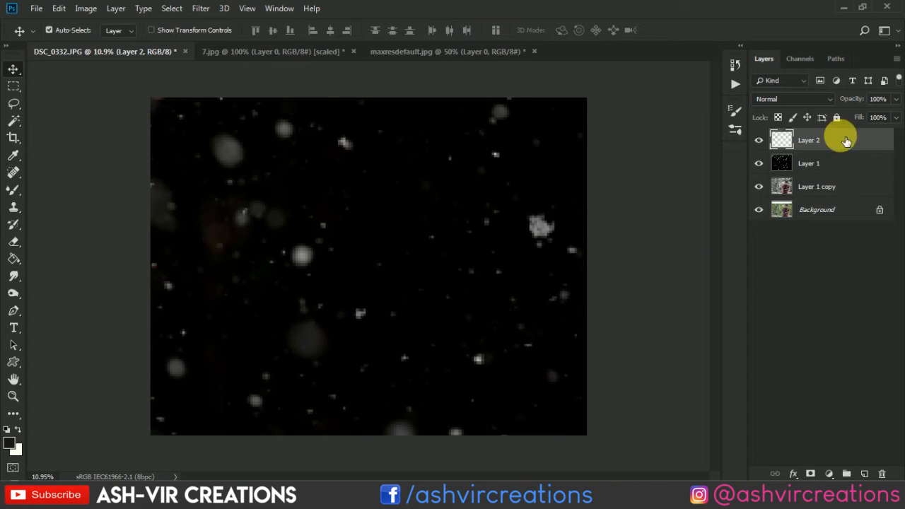
# Blend Layer 2 into the portrait by setting its blend mode to Screen.
pyautogui.click(780, 100)
pyautogui.click(778, 211)
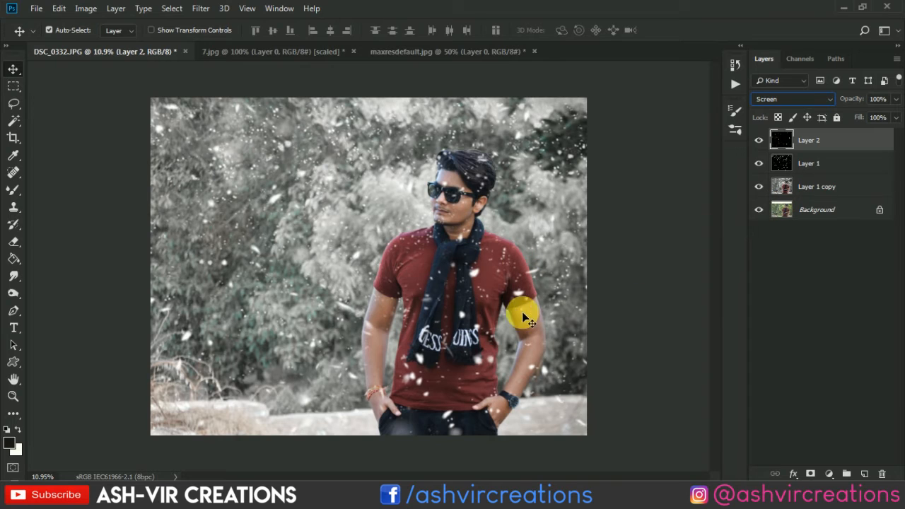
pyautogui.moveTo(521, 314); pyautogui.dragTo(433, 319)
pyautogui.scroll(1, 438, 295)
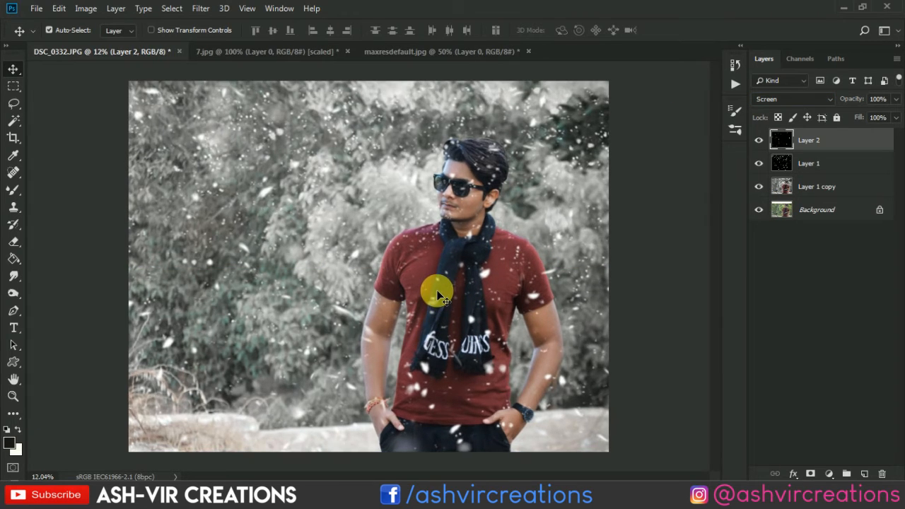
pyautogui.scroll(-1, 447, 291)
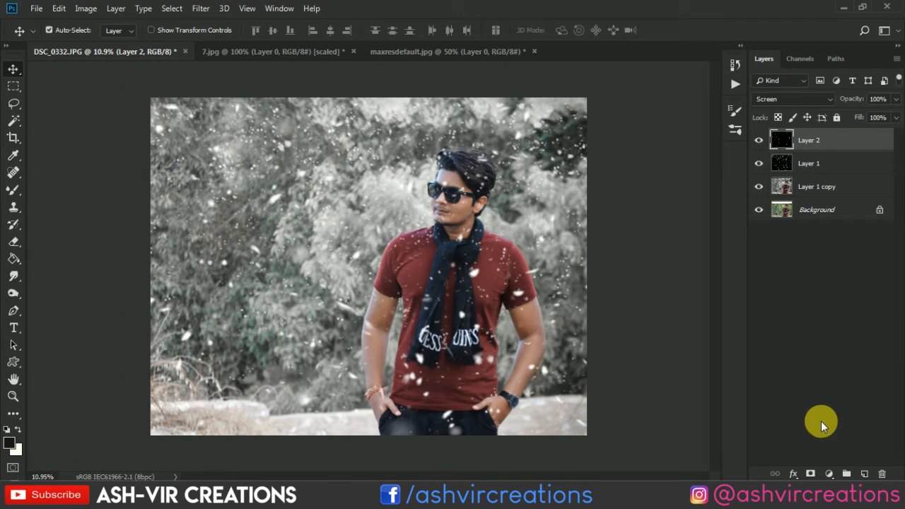
pyautogui.click(828, 472)
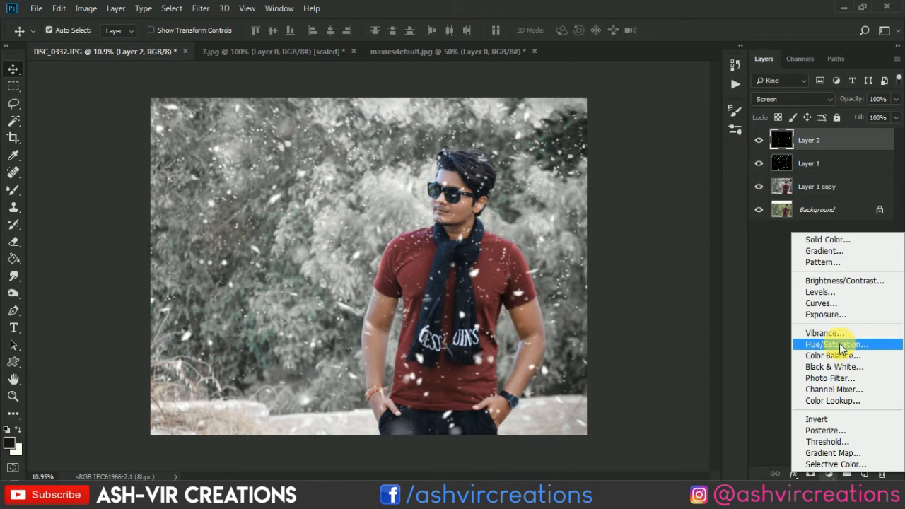
pyautogui.click(728, 267)
# Hide Layer 2 and duplicate Layer 1 to double the falling snow.
pyautogui.click(809, 163)
pyautogui.click(758, 140)
pyautogui.rightClick(825, 164)
pyautogui.click(702, 72)
pyautogui.press('Return')
pyautogui.hotkey('ctrl', 't')
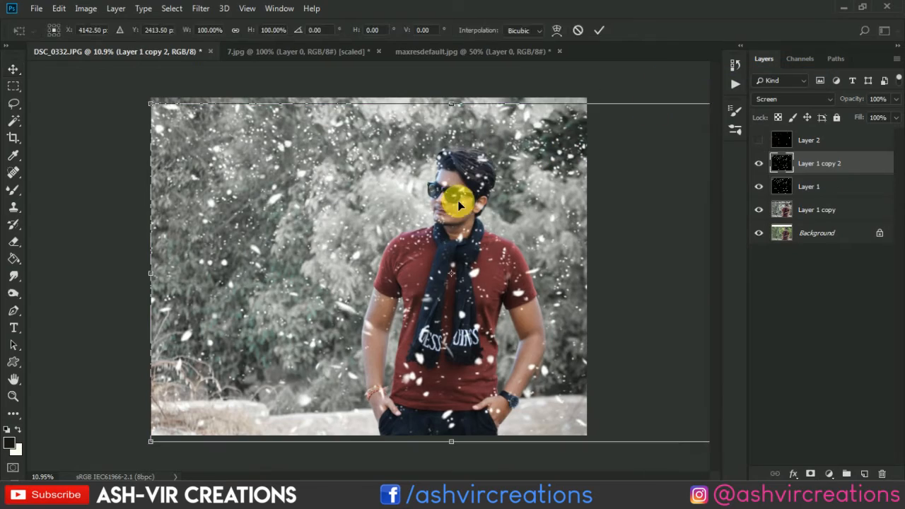
pyautogui.press('Return')
pyautogui.click(758, 163)
pyautogui.click(808, 186)
pyautogui.hotkey('ctrl', 't')
pyautogui.scroll(-4, 565, 212)
pyautogui.press('Return')
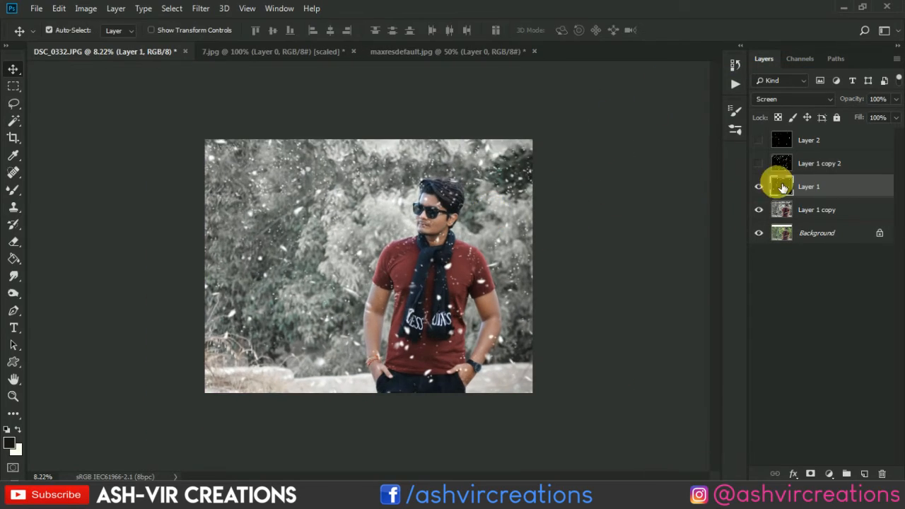
pyautogui.click(758, 163)
# Flip the duplicated snow layer vertically and shift it left so its flakes differ from the original layer.
pyautogui.click(809, 163)
pyautogui.click(59, 9)
pyautogui.click(128, 283)
pyautogui.rightClick(394, 298)
pyautogui.click(463, 293)
pyautogui.moveTo(493, 307); pyautogui.dragTo(370, 306)
pyautogui.press('Return')
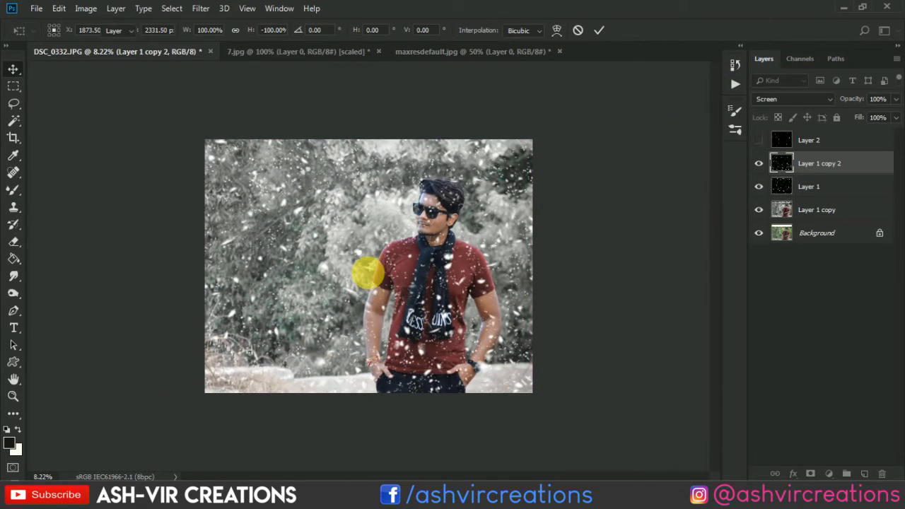
pyautogui.scroll(3, 367, 270)
pyautogui.moveTo(435, 274); pyautogui.dragTo(425, 278)
# Erase snowflakes over the man's face and body on the duplicated snow layer and over his face on Layer 1.
pyautogui.click(14, 241)
pyautogui.moveTo(485, 172)
pyautogui.mouseDown()
pyautogui.moveTo(441, 202)
pyautogui.moveTo(463, 422)
pyautogui.moveTo(429, 390)
pyautogui.mouseUp()
pyautogui.click(811, 182)
pyautogui.click(449, 210)
pyautogui.click(438, 171)
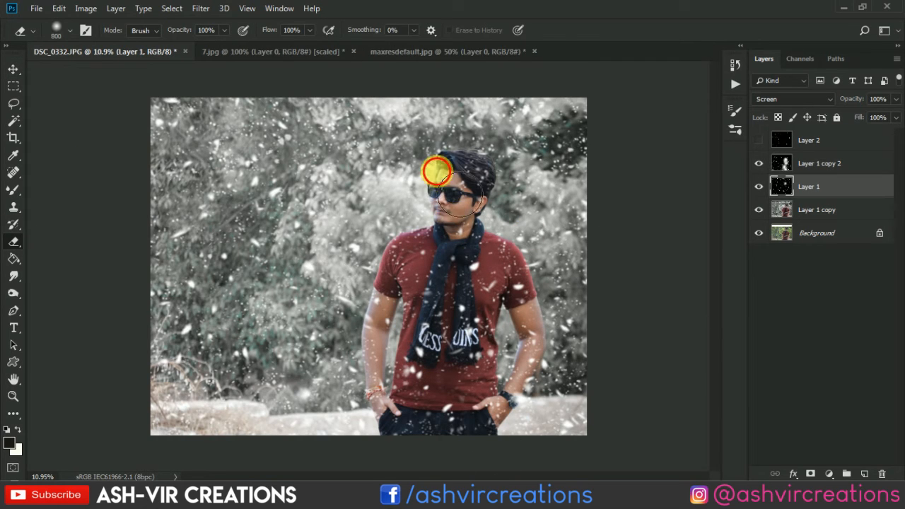
# Show Layer 2 again and make it the active layer.
pyautogui.press('v')
pyautogui.click(758, 140)
pyautogui.click(809, 141)
pyautogui.hotkey('ctrl', 't')
pyautogui.moveTo(523, 197); pyautogui.dragTo(690, 189)
pyautogui.press('Escape')
# Move Layer 2 to the right with Free Transform so its large blurred flakes fall across the man.
pyautogui.hotkey('ctrl', 't')
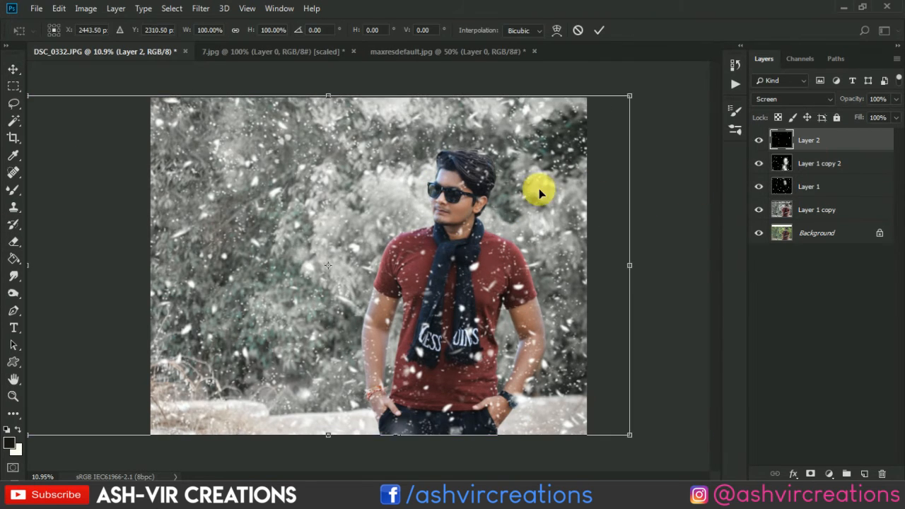
pyautogui.moveTo(531, 199); pyautogui.dragTo(688, 188)
pyautogui.moveTo(586, 180); pyautogui.dragTo(582, 205)
pyautogui.press('Return')
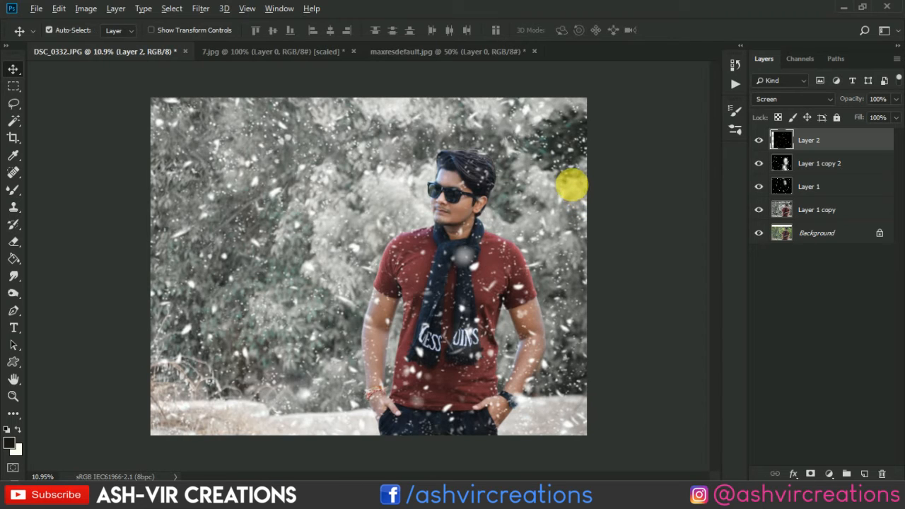
# Duplicate Layer 2 and place the copy over the left part of the photo.
pyautogui.moveTo(572, 186); pyautogui.dragTo(107, 176)
pyautogui.scroll(-1, 173, 178)
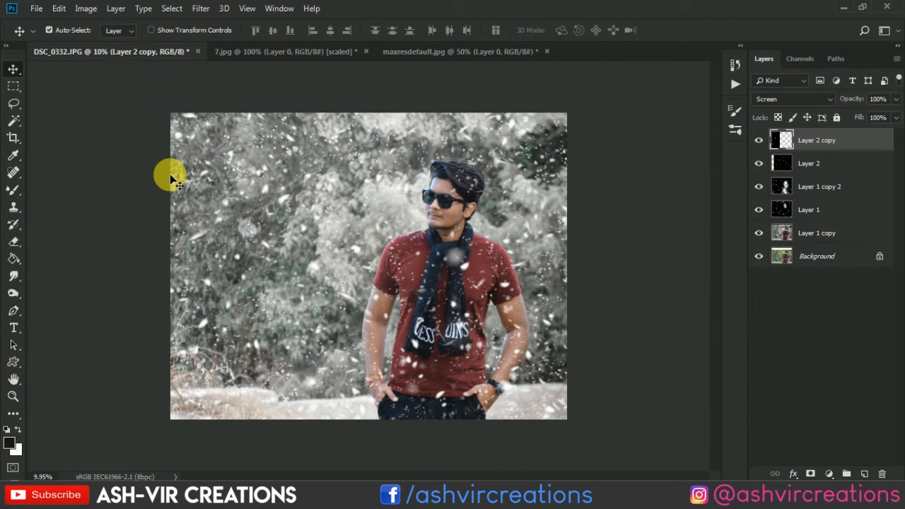
pyautogui.scroll(-1, 170, 178)
pyautogui.scroll(1, 307, 202)
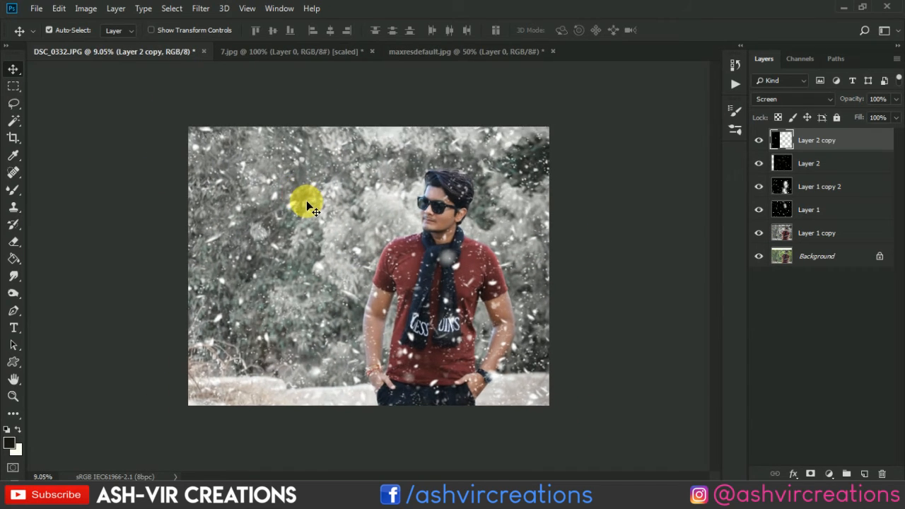
# Add a Color Lookup adjustment layer above the snow layers and load the DropBlues.3DL LUT.
pyautogui.click(832, 472)
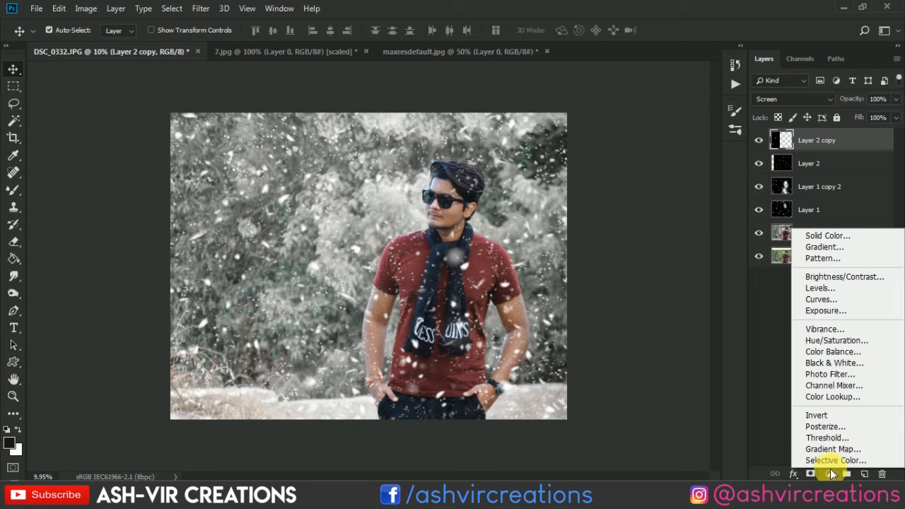
pyautogui.click(838, 399)
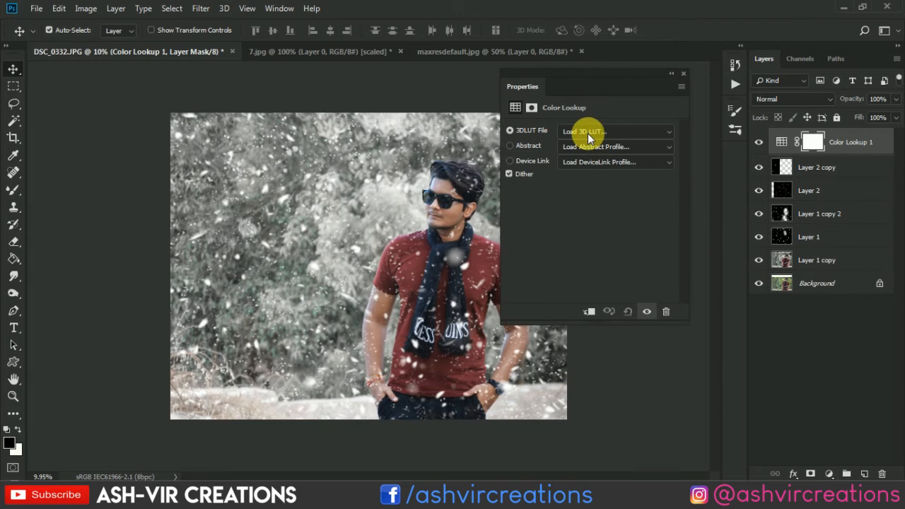
pyautogui.click(596, 128)
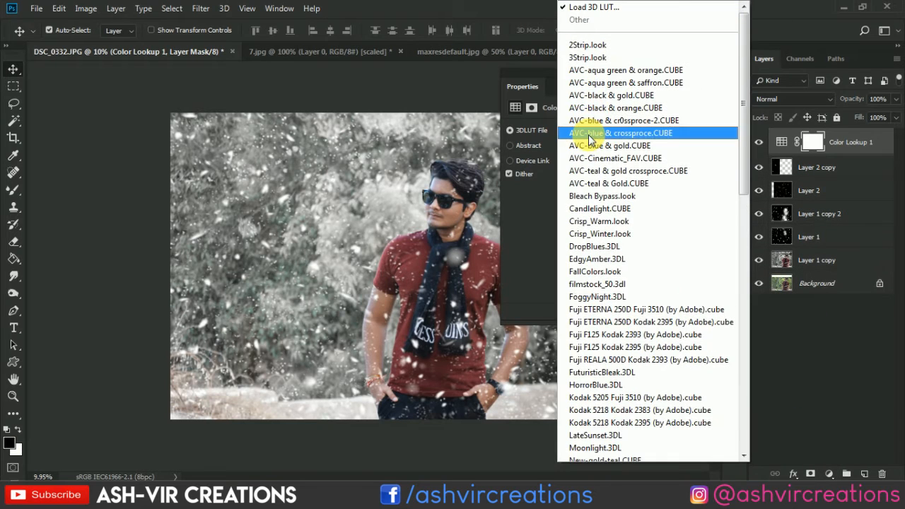
pyautogui.click(613, 246)
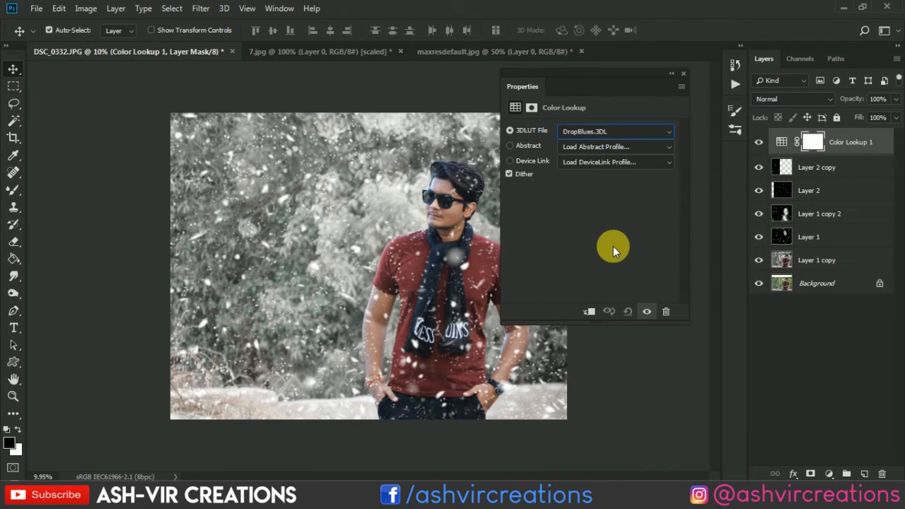
# Try the FoggyNight.3DL, New-gold-teal.CUBE, za-FC_Bluemaroon.CUBE and za-FC_Purple.CUBE LUTs on the Color Lookup adjustment.
pyautogui.click(619, 132)
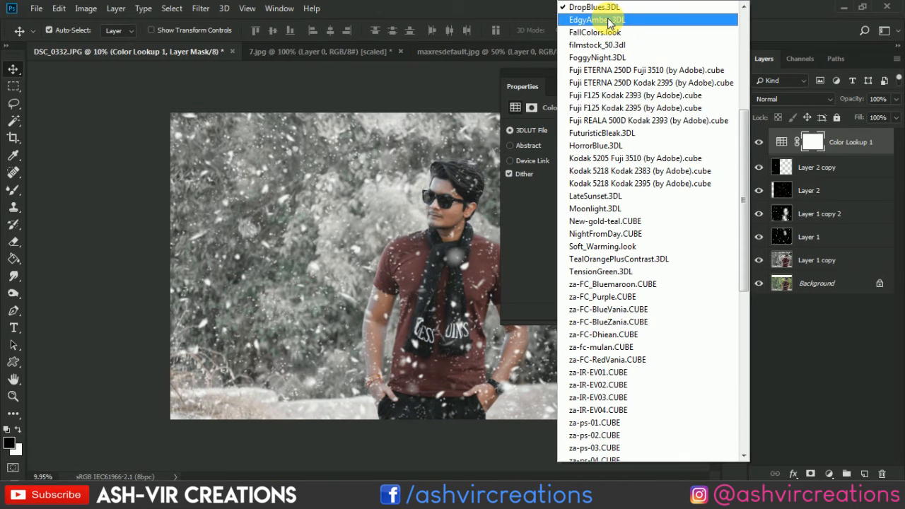
pyautogui.click(612, 57)
pyautogui.click(605, 135)
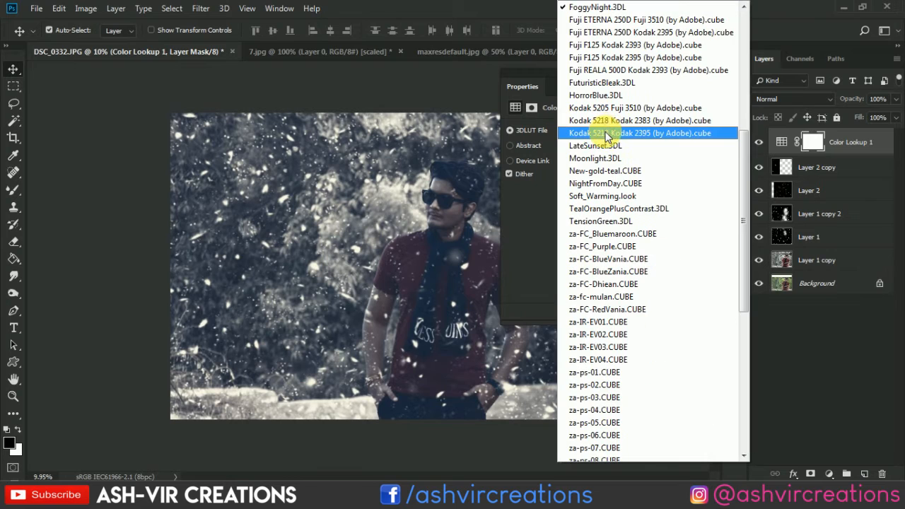
pyautogui.click(613, 175)
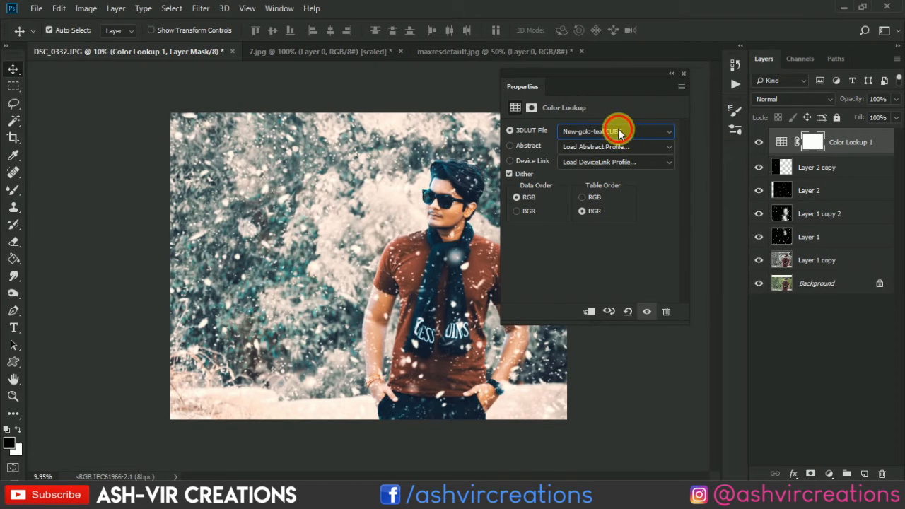
pyautogui.click(618, 137)
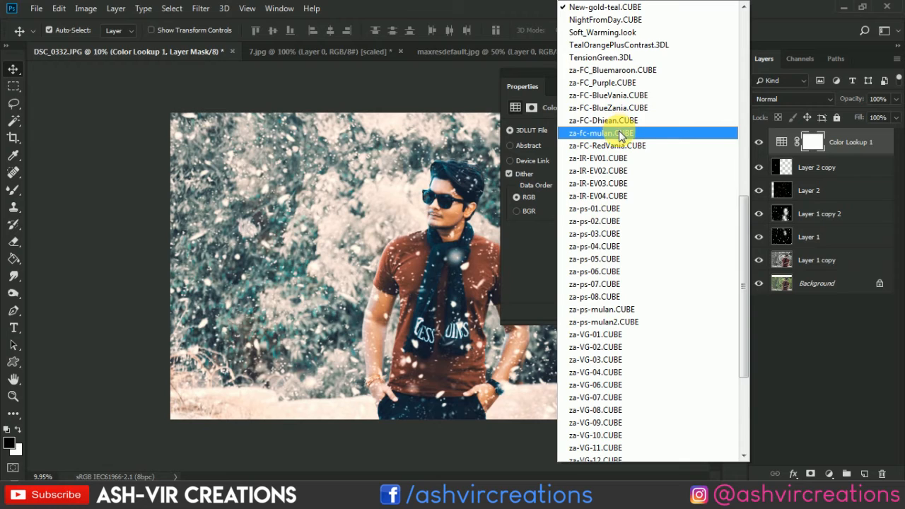
pyautogui.click(627, 71)
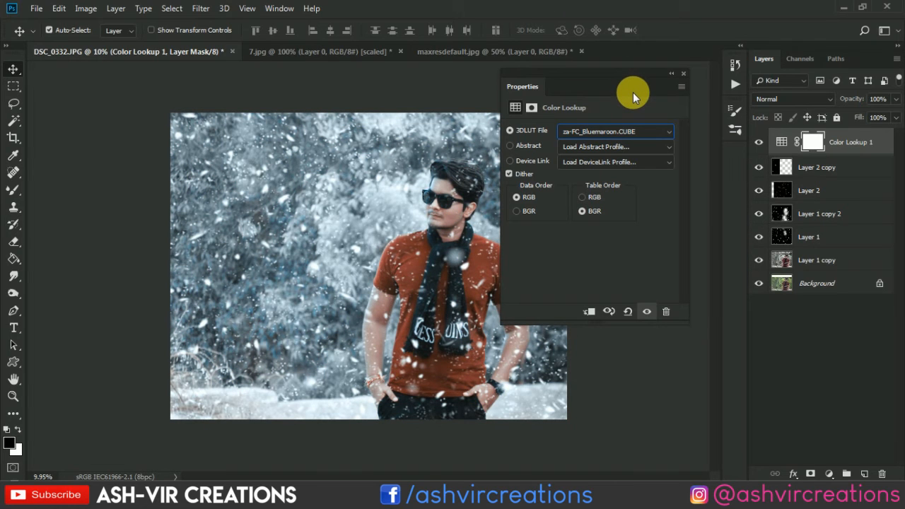
pyautogui.click(610, 131)
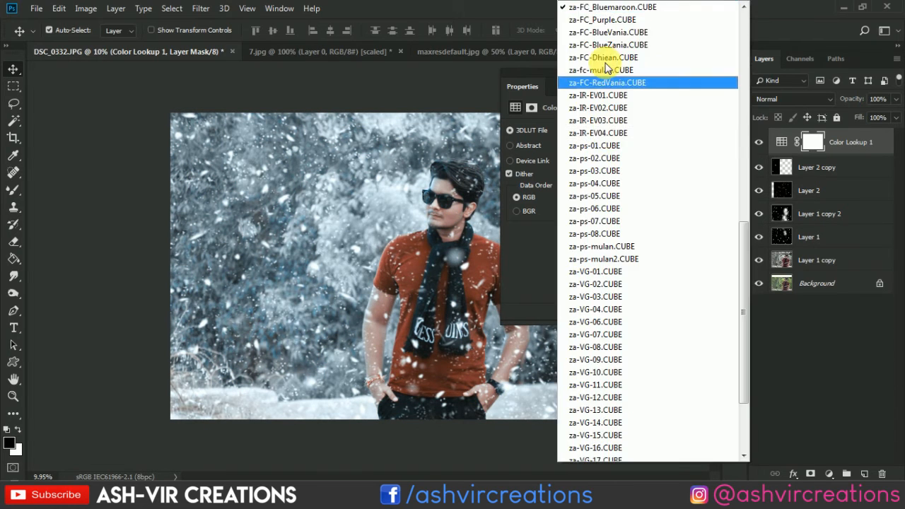
pyautogui.click(612, 21)
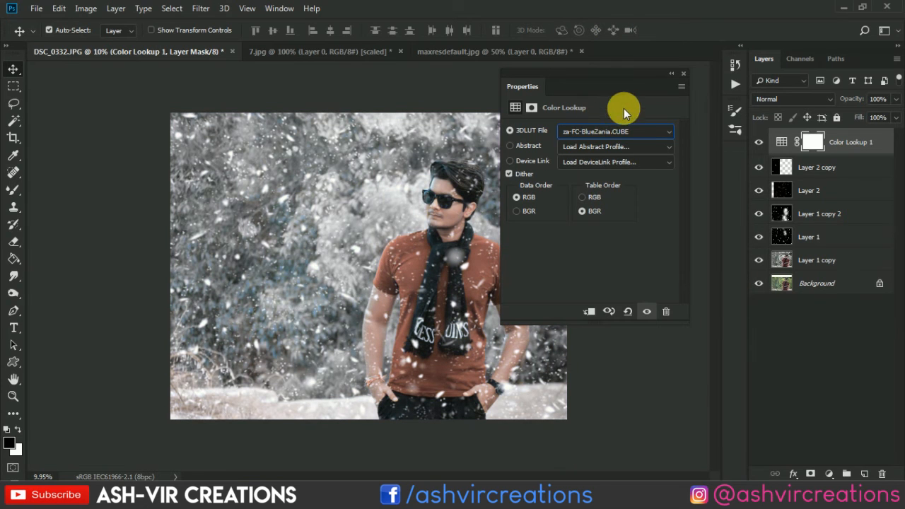
# Step through the za-FC, za-IR and za-ps LUTs and settle on one of the first za-VG LUTs for the color grade.
pyautogui.press('Down')
pyautogui.press('Down')
pyautogui.press('Up')
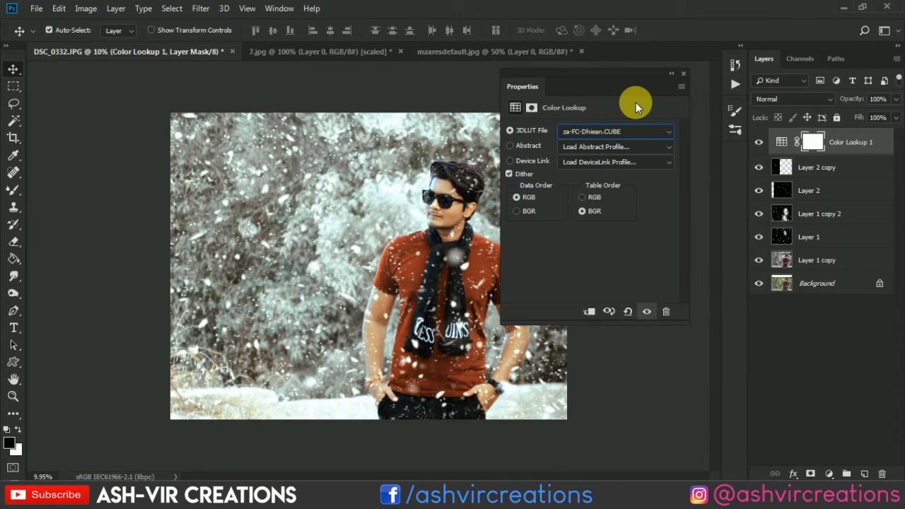
pyautogui.press('Down')
pyautogui.press('Down')
pyautogui.press('Down')
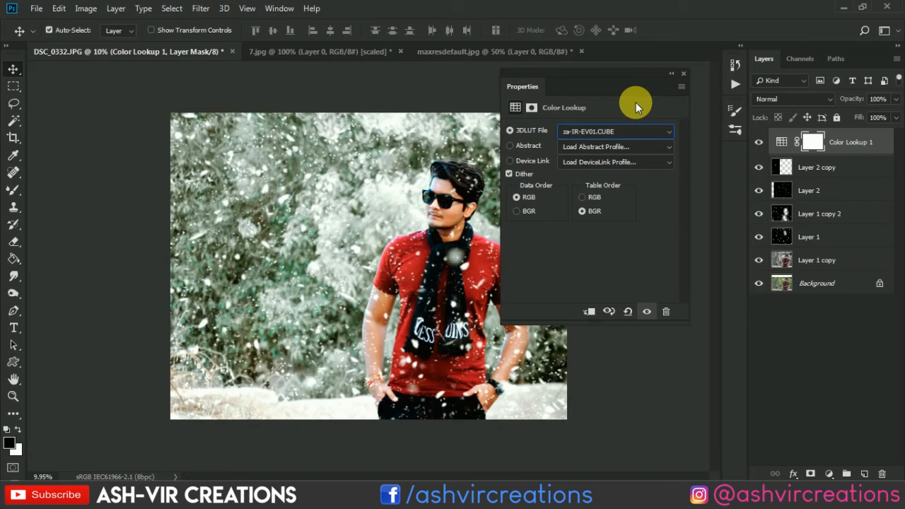
pyautogui.press('Down')
pyautogui.press('Down')
pyautogui.press('Down')
pyautogui.press('Down')
pyautogui.press('Down')
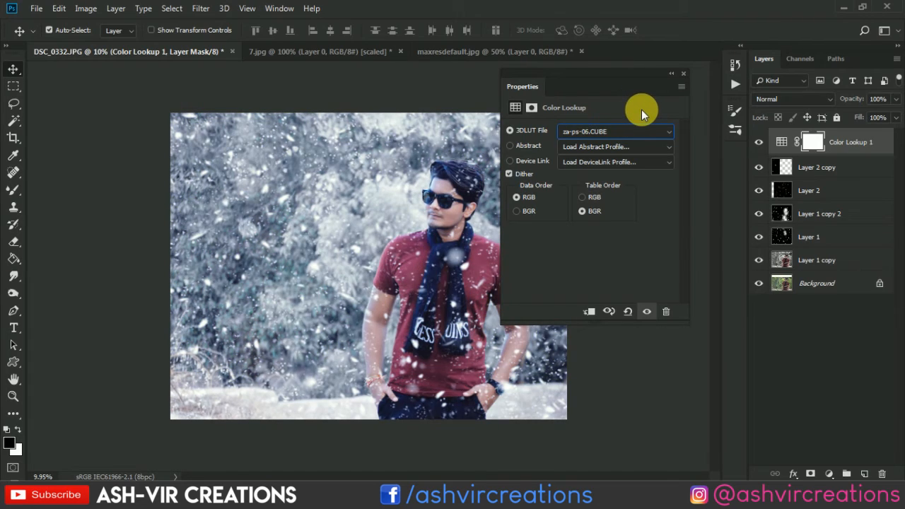
pyautogui.press('Down')
pyautogui.press('Down')
pyautogui.press('Down')
pyautogui.press('Down')
pyautogui.press('Down')
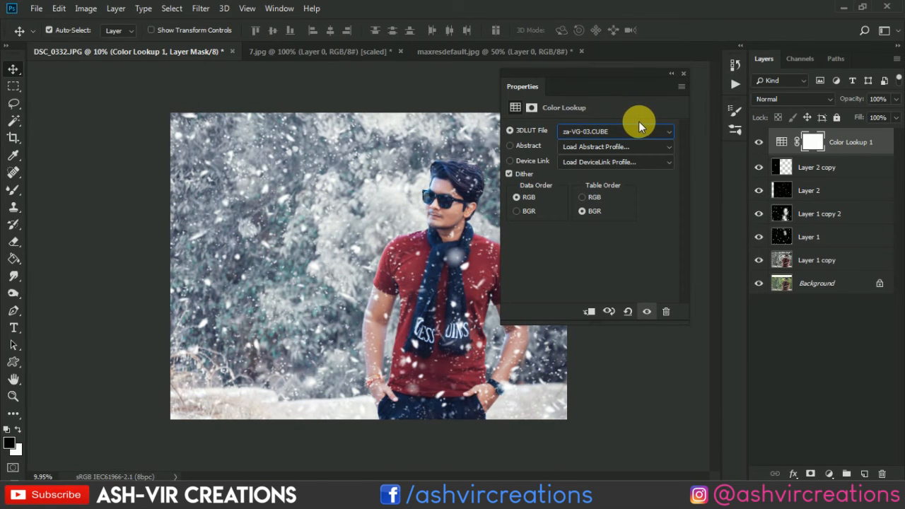
pyautogui.press('Up')
pyautogui.click(684, 73)
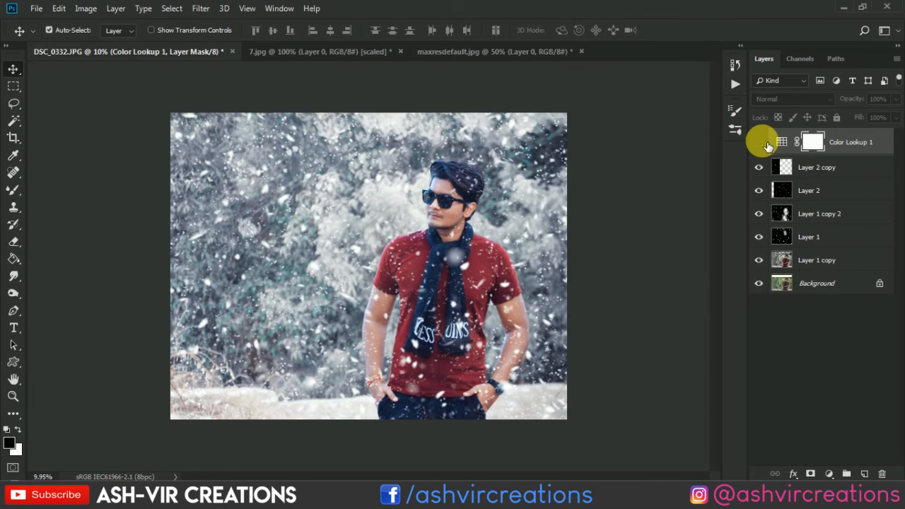
# Compare the photo with and without the Color Lookup adjustment, repeatedly hiding and showing it at different magnifications.
pyautogui.click(759, 143)
pyautogui.click(766, 144)
pyautogui.click(766, 143)
pyautogui.click(767, 143)
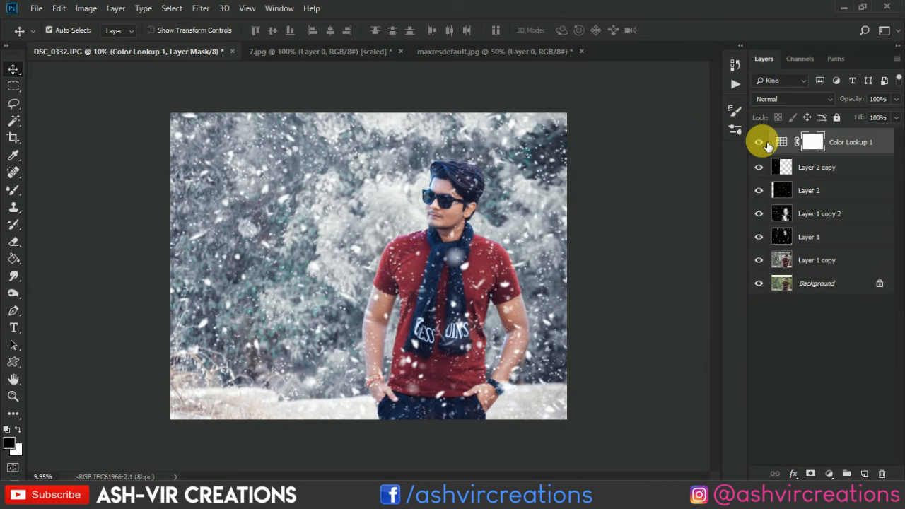
pyautogui.click(767, 144)
pyautogui.click(767, 144)
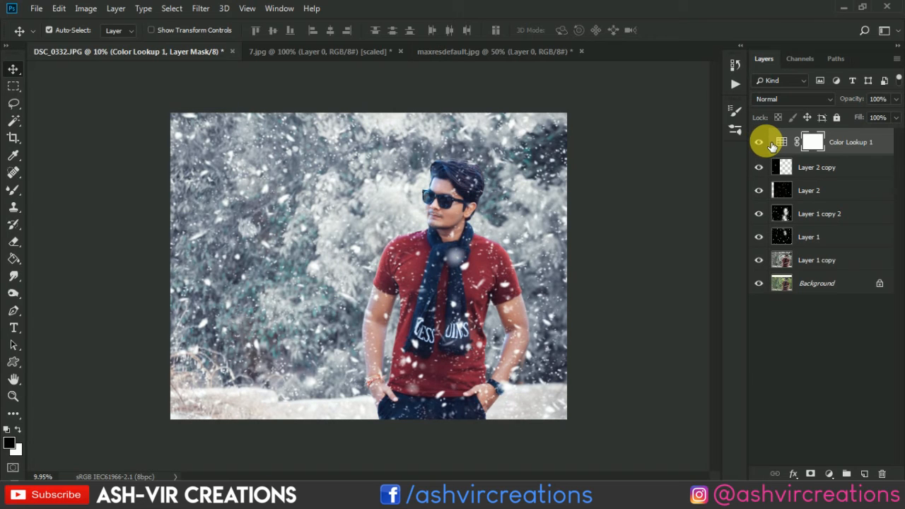
pyautogui.click(769, 144)
pyautogui.click(769, 144)
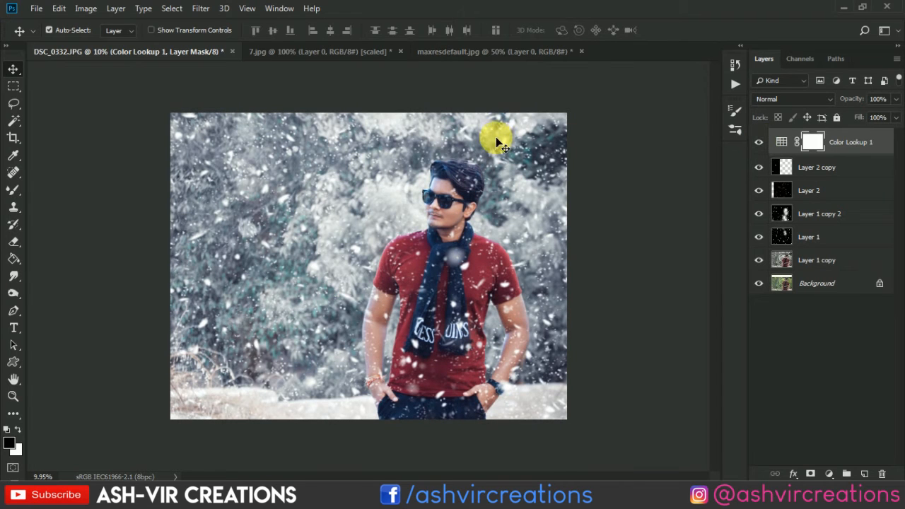
pyautogui.scroll(1, 496, 142)
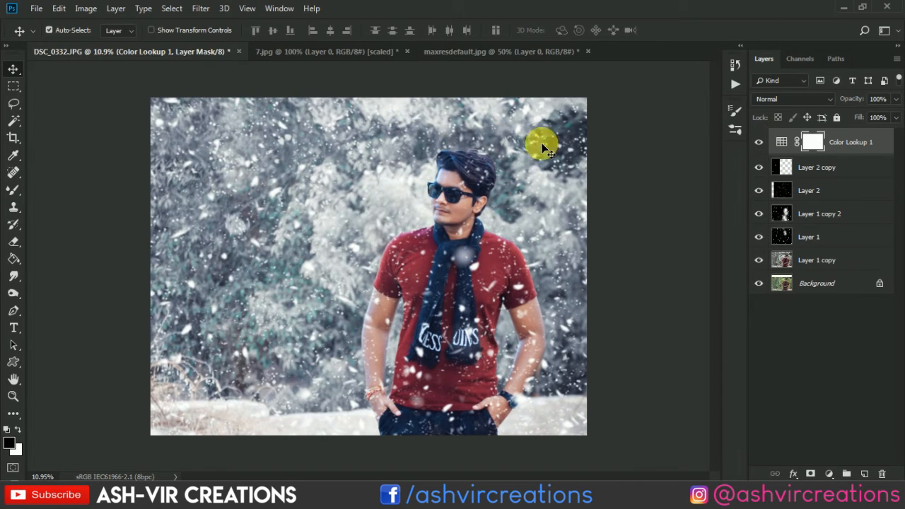
pyautogui.click(765, 143)
pyautogui.click(765, 143)
pyautogui.click(763, 143)
pyautogui.click(763, 144)
pyautogui.scroll(-4, 452, 222)
pyautogui.scroll(2, 451, 221)
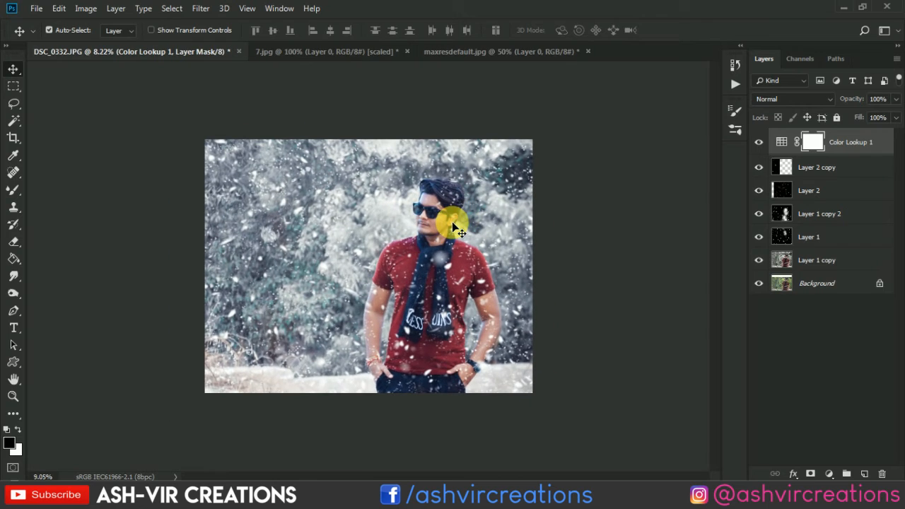
# Identify the stray snowflake on the man's cheek as part of Layer 2 and erase it with the eraser at size 150.
pyautogui.scroll(7, 454, 222)
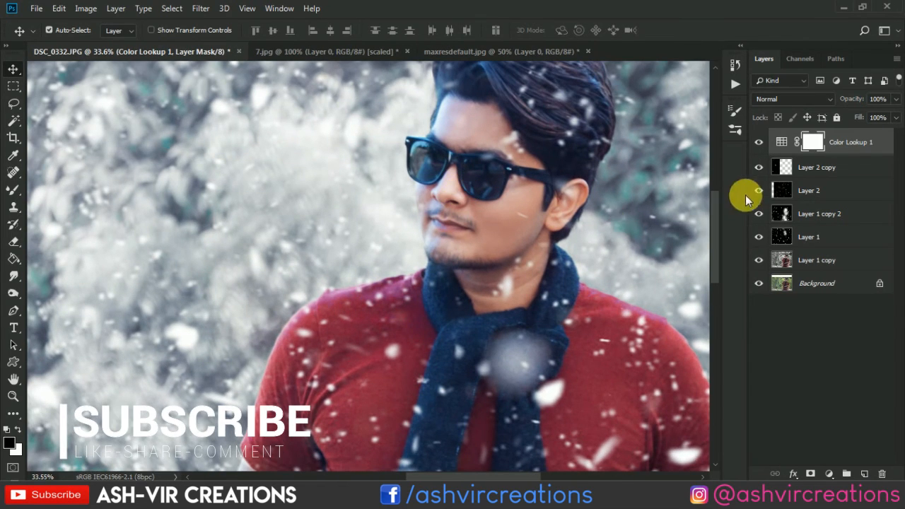
pyautogui.click(759, 190)
pyautogui.click(758, 190)
pyautogui.click(779, 191)
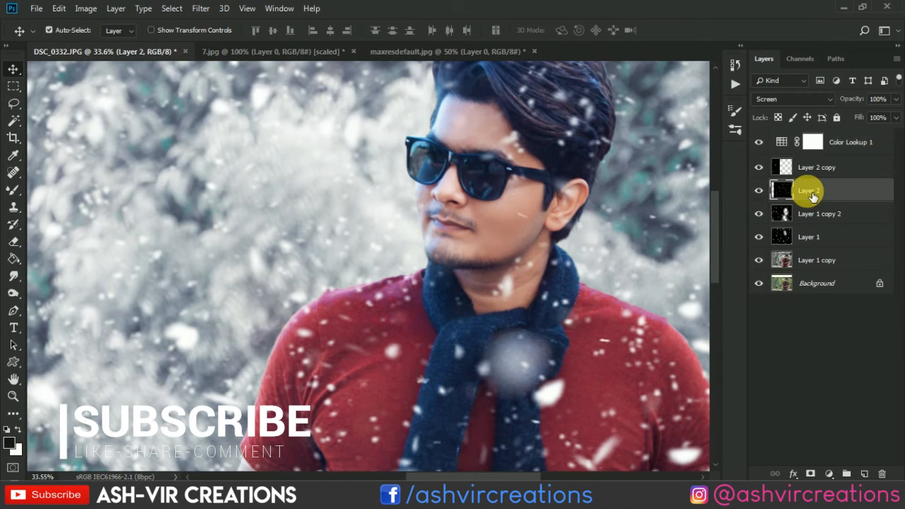
pyautogui.click(13, 241)
pyautogui.press('[')
pyautogui.press('[')
pyautogui.press('[')
pyautogui.press('[')
pyautogui.press('[')
pyautogui.press('[')
pyautogui.press('[')
pyautogui.press('[')
pyautogui.press('[')
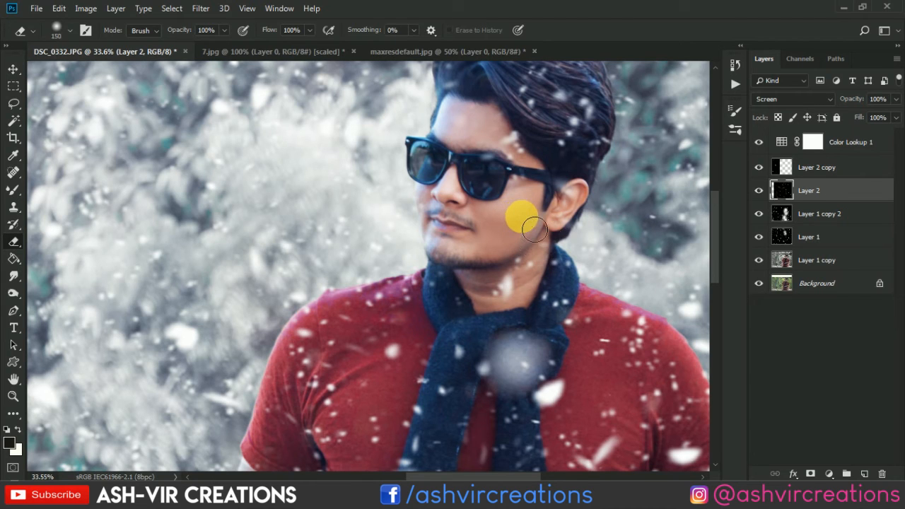
pyautogui.scroll(1, 521, 217)
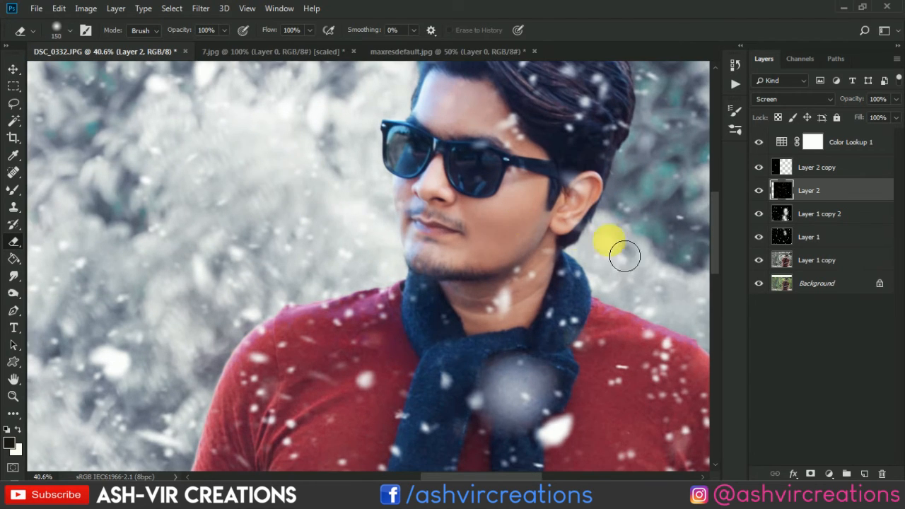
# Erase the snowflake beside the man's eyebrow on Layer 1 with the eraser at size 200.
pyautogui.click(761, 215)
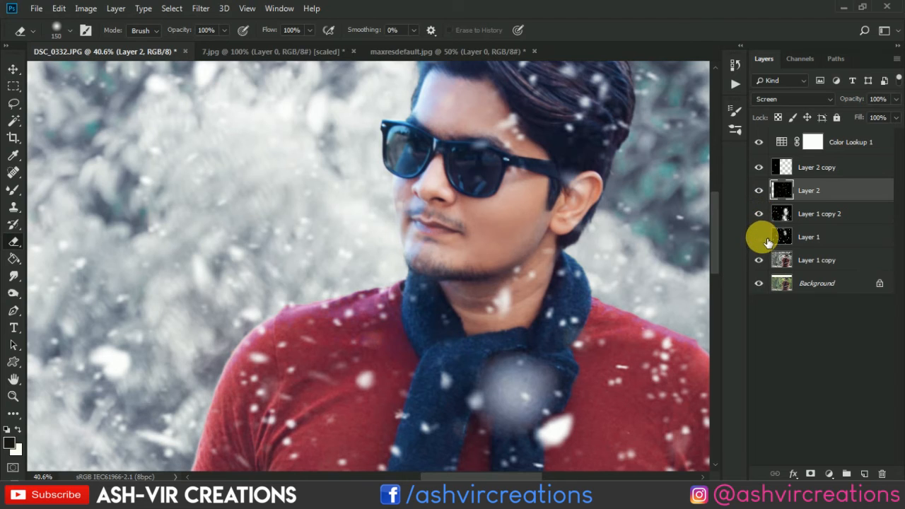
pyautogui.click(786, 237)
pyautogui.press(']')
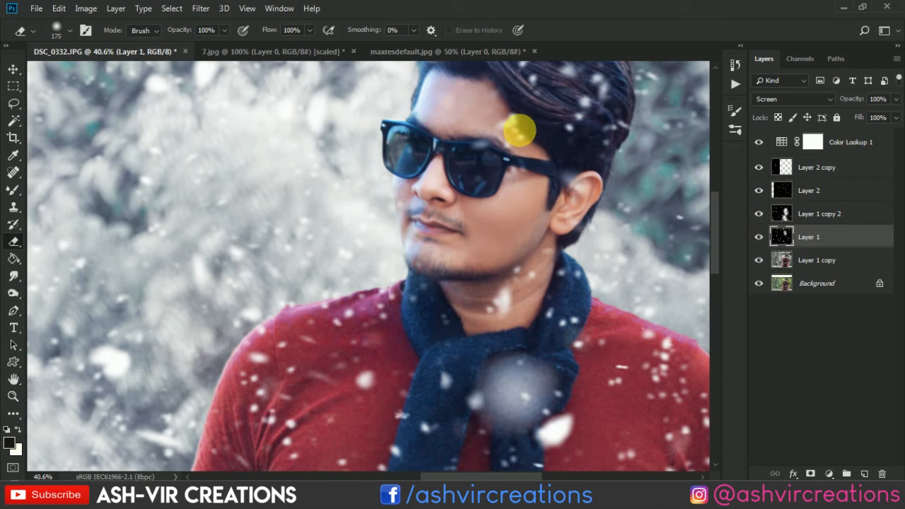
pyautogui.press(']')
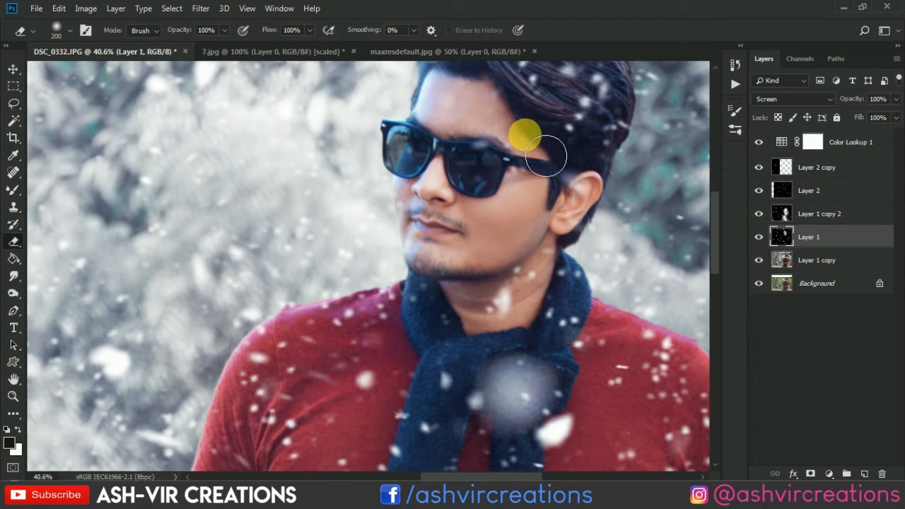
pyautogui.scroll(-5, 540, 225)
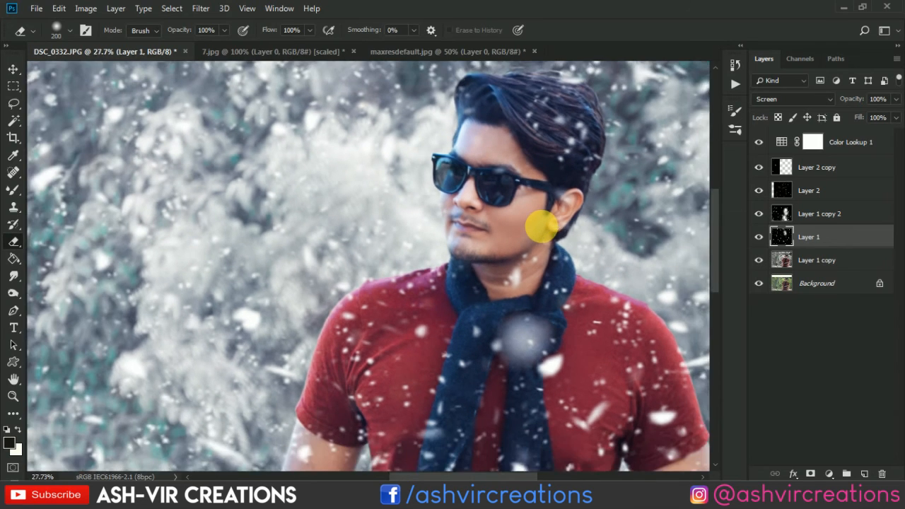
pyautogui.scroll(-2, 551, 236)
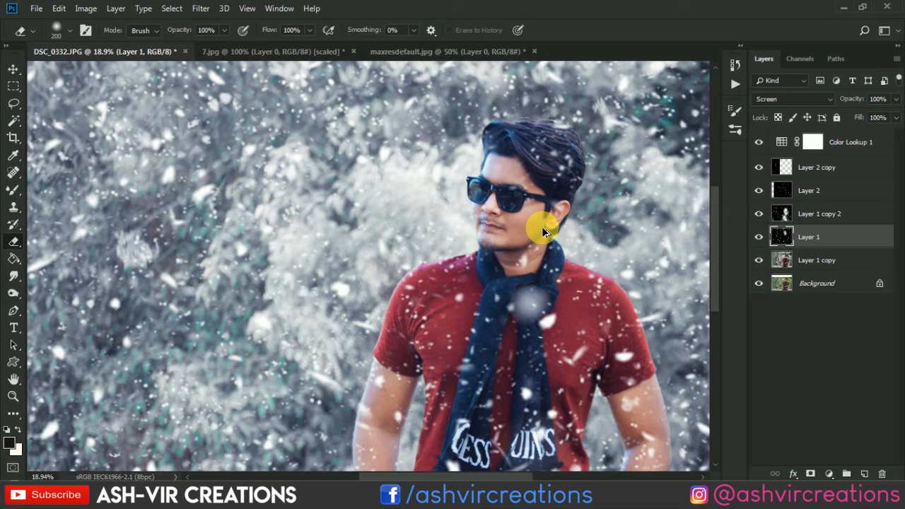
pyautogui.scroll(5, 523, 184)
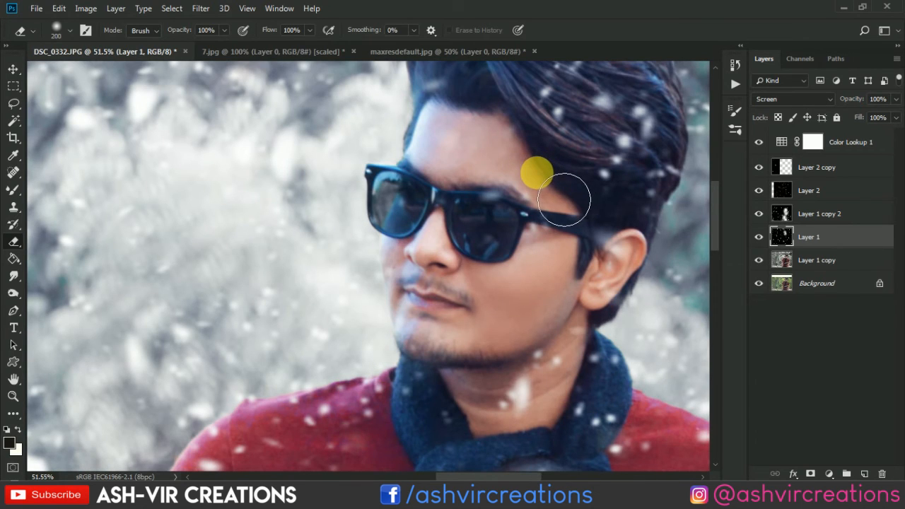
pyautogui.scroll(-5, 573, 261)
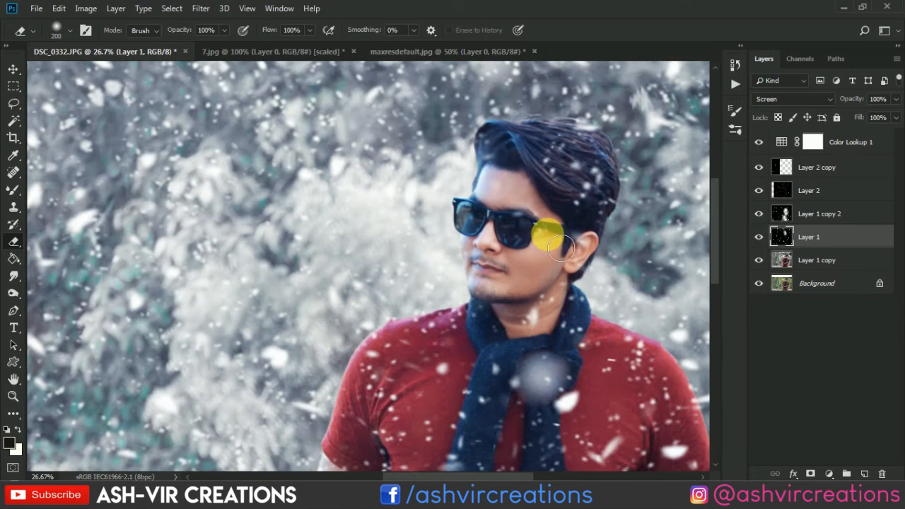
pyautogui.scroll(-3, 559, 244)
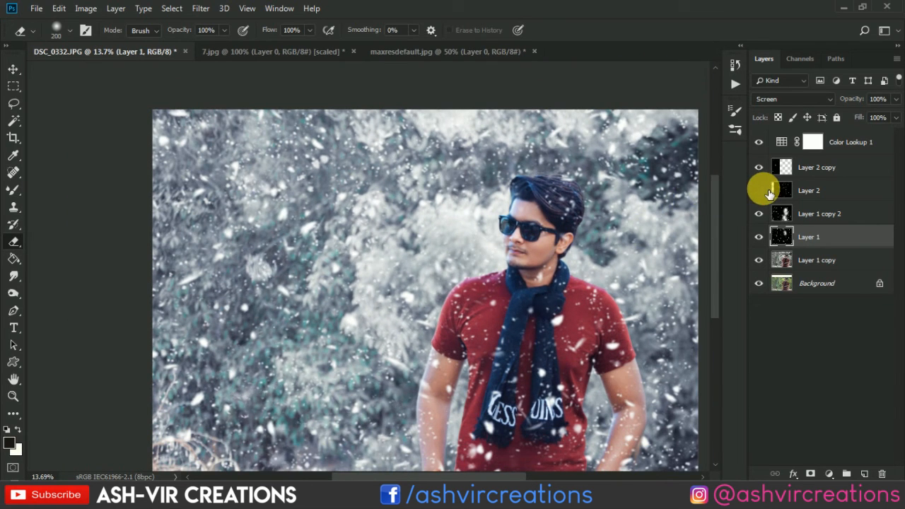
# Lasso an area around the man's head and scarf on Layer 2 and copy the selection to a new layer.
pyautogui.click(801, 191)
pyautogui.click(14, 103)
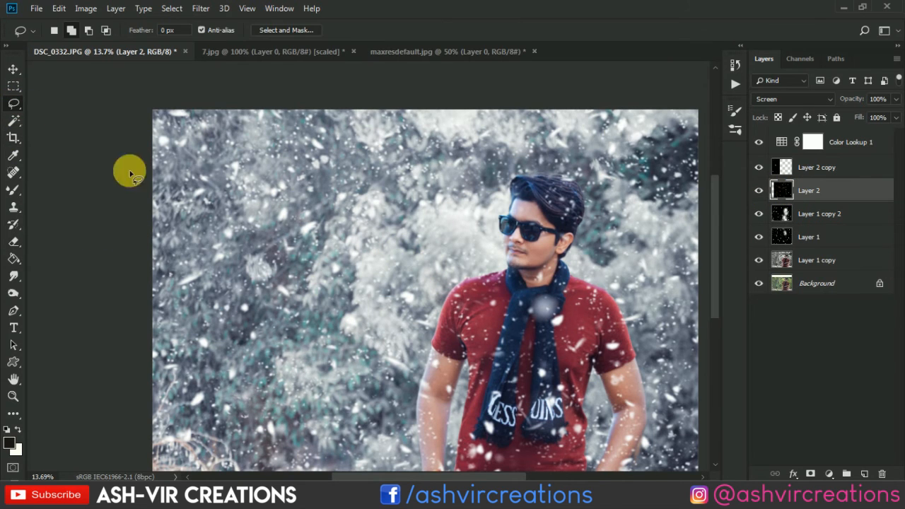
pyautogui.moveTo(478, 311)
pyautogui.mouseDown()
pyautogui.moveTo(582, 290)
pyautogui.moveTo(513, 347)
pyautogui.moveTo(489, 290)
pyautogui.moveTo(548, 302)
pyautogui.moveTo(562, 208)
pyautogui.moveTo(549, 186)
pyautogui.moveTo(525, 195)
pyautogui.moveTo(580, 234)
pyautogui.moveTo(522, 190)
pyautogui.moveTo(547, 184)
pyautogui.moveTo(552, 290)
pyautogui.moveTo(568, 232)
pyautogui.moveTo(575, 223)
pyautogui.moveTo(590, 230)
pyautogui.moveTo(536, 192)
pyautogui.moveTo(543, 183)
pyautogui.moveTo(520, 212)
pyautogui.moveTo(559, 199)
pyautogui.moveTo(547, 194)
pyautogui.mouseUp()
pyautogui.rightClick(523, 303)
pyautogui.click(575, 145)
pyautogui.press('v')
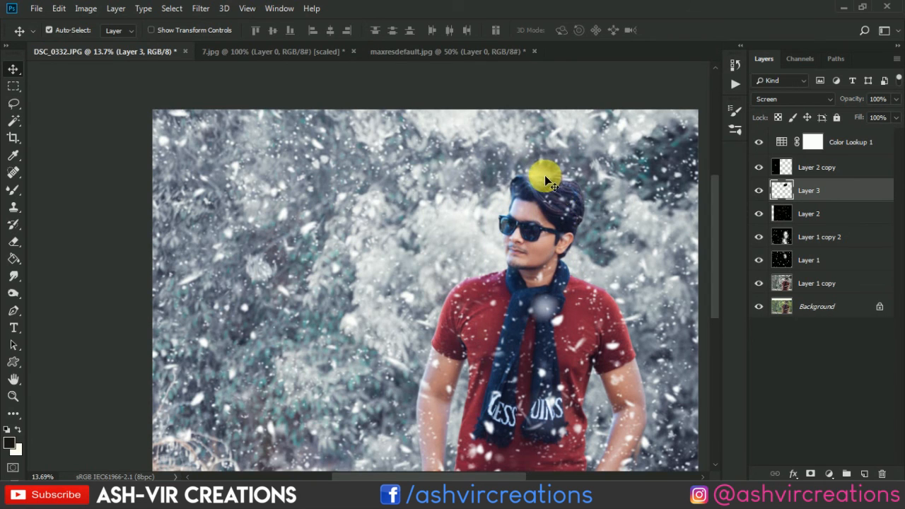
# Merge the copied snow patch in Layer 3 down into Layer 2 and make the Color Lookup 1 layer active.
pyautogui.hotkey('ctrl', 'e')
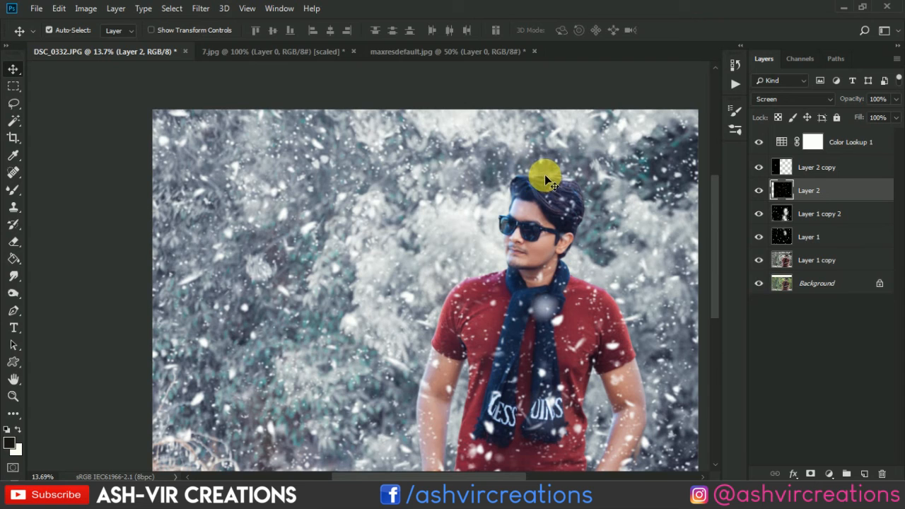
pyautogui.scroll(-2, 473, 209)
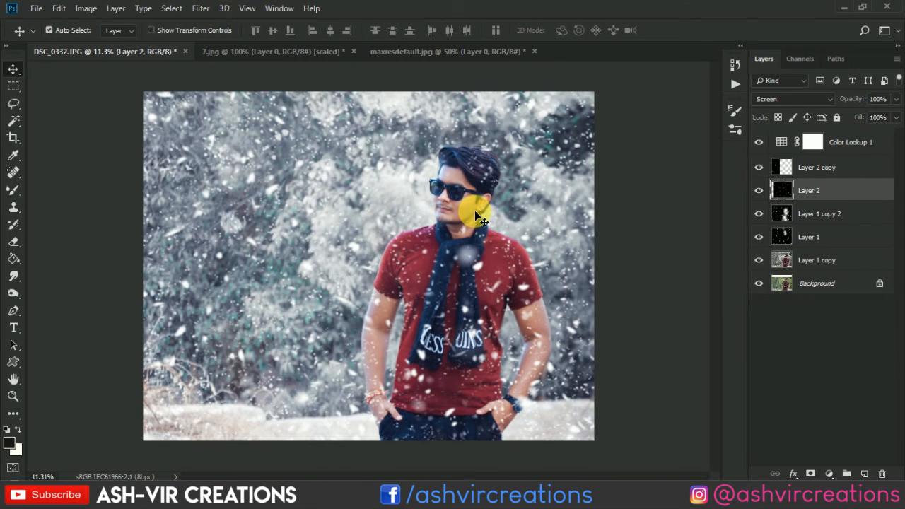
pyautogui.click(866, 142)
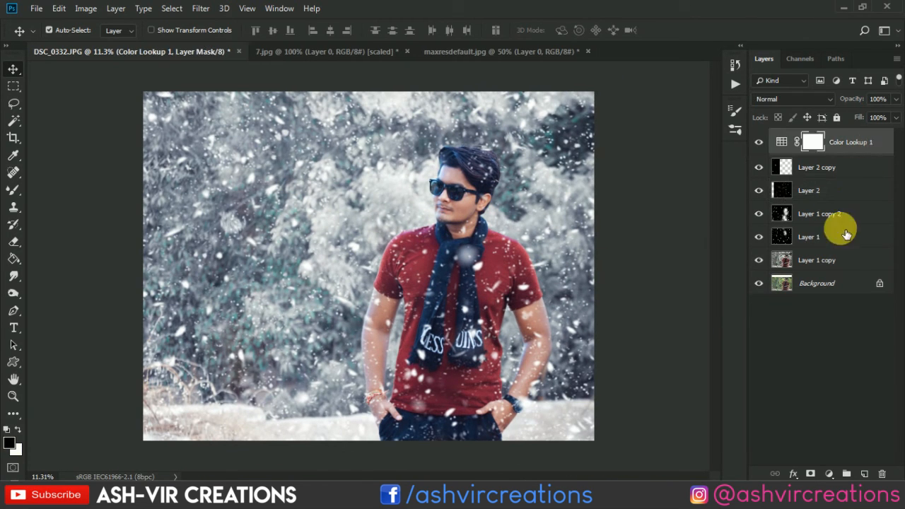
pyautogui.click(828, 473)
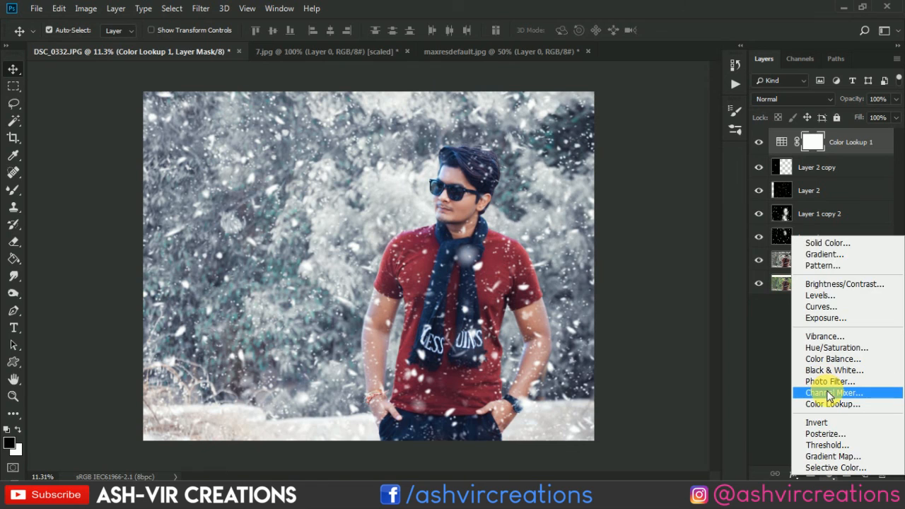
pyautogui.click(831, 393)
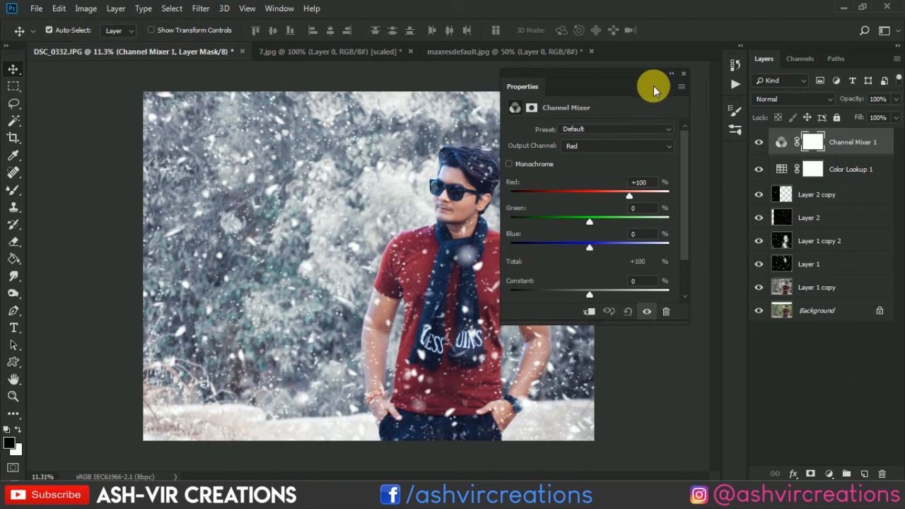
pyautogui.click(684, 74)
pyautogui.press('Delete')
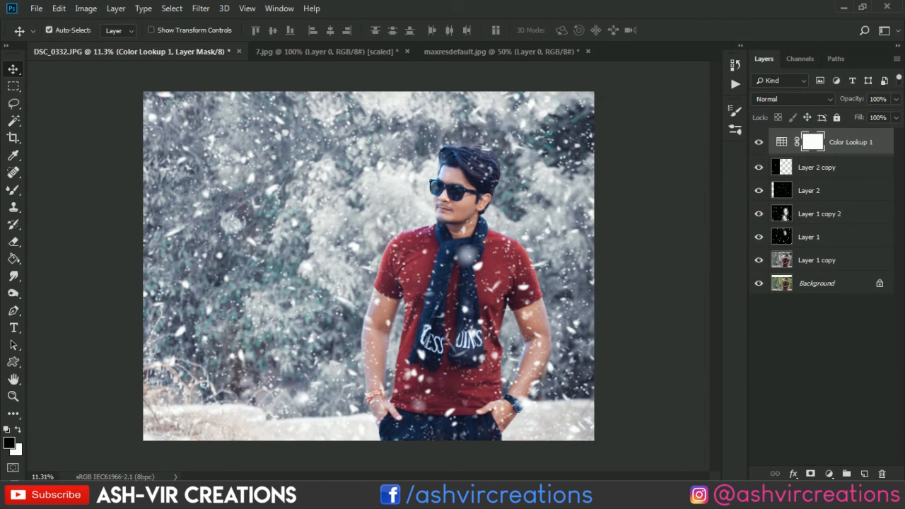
# Add a Color Balance adjustment above Color Lookup 1 with the midtones' Cyan–Red at -5, and check its effect on the photo.
pyautogui.click(828, 471)
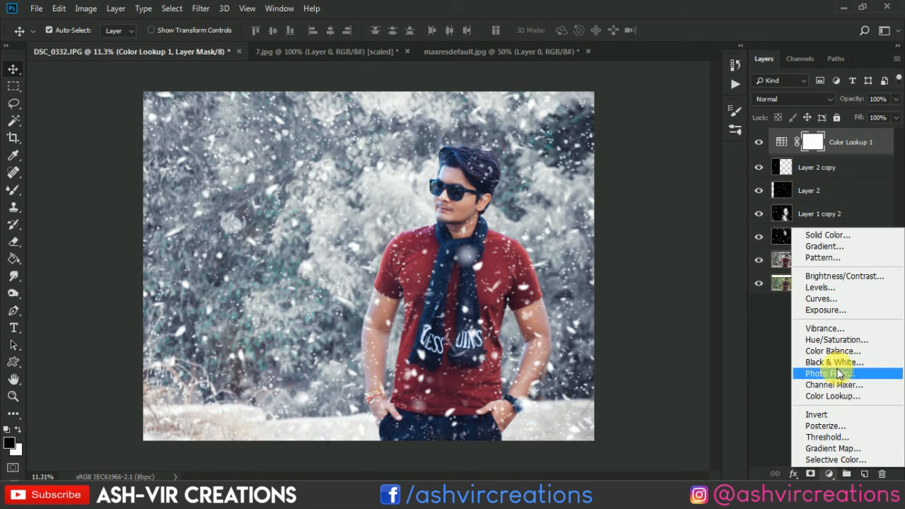
pyautogui.click(838, 351)
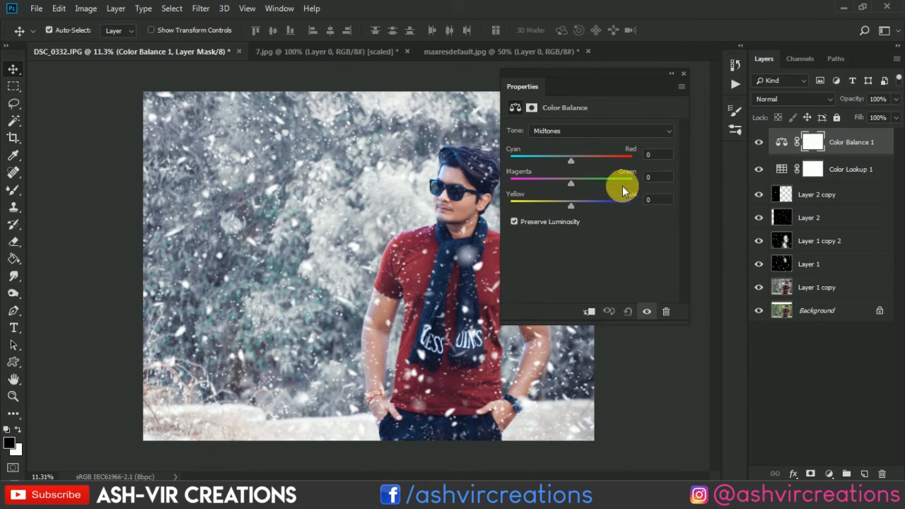
pyautogui.moveTo(567, 159)
pyautogui.mouseDown()
pyautogui.moveTo(552, 155)
pyautogui.moveTo(568, 156)
pyautogui.mouseUp()
pyautogui.moveTo(585, 204)
pyautogui.mouseDown()
pyautogui.moveTo(562, 205)
pyautogui.moveTo(571, 204)
pyautogui.mouseUp()
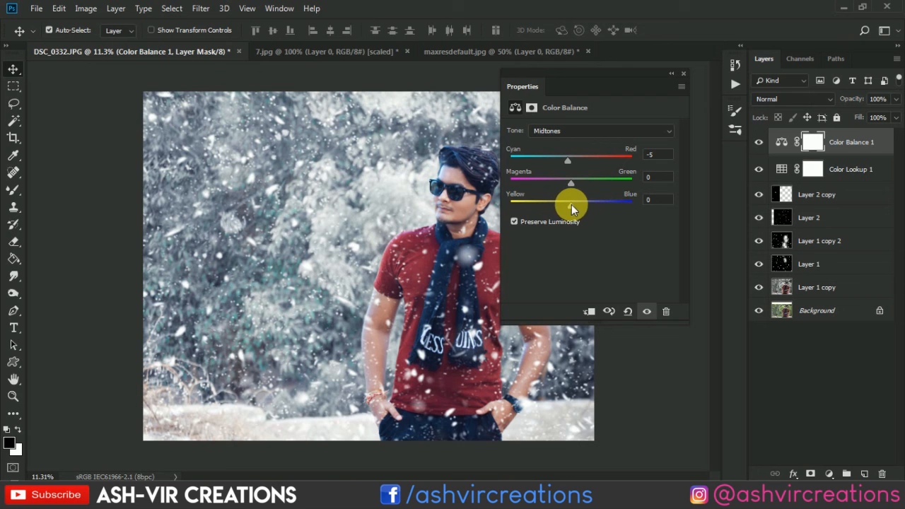
pyautogui.click(683, 75)
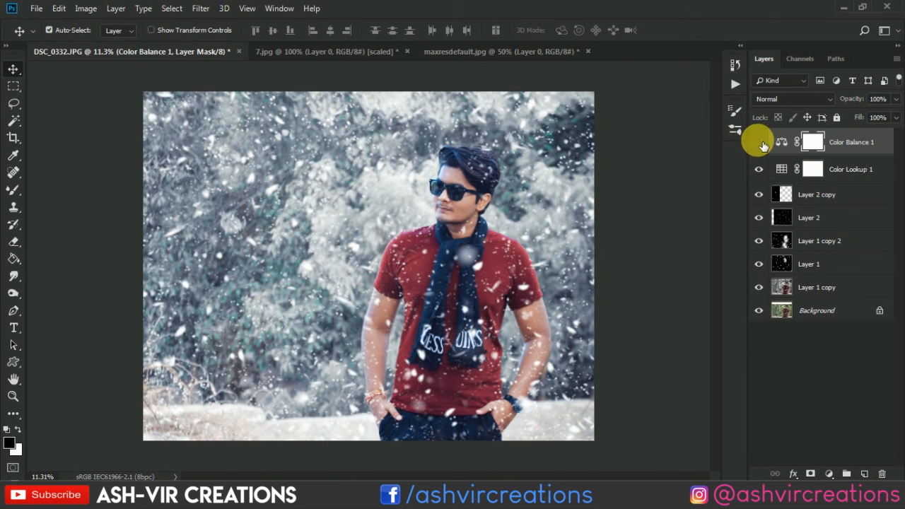
pyautogui.click(761, 142)
pyautogui.scroll(1, 668, 189)
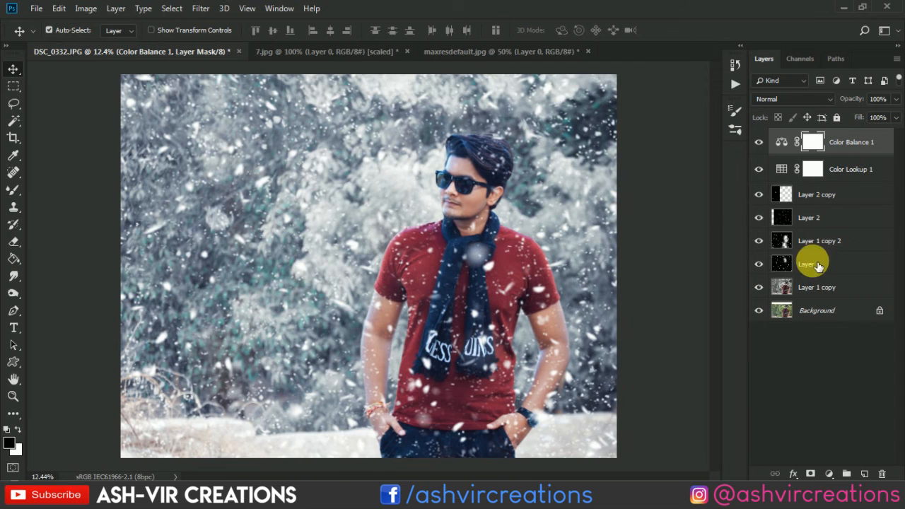
# Merge all layers from Color Balance 1 down to Layer 1 copy into one layer, leaving the Background separate.
pyautogui.keyDown('shift'); pyautogui.click(817, 287); pyautogui.keyUp('shift')
pyautogui.rightClick(815, 287)
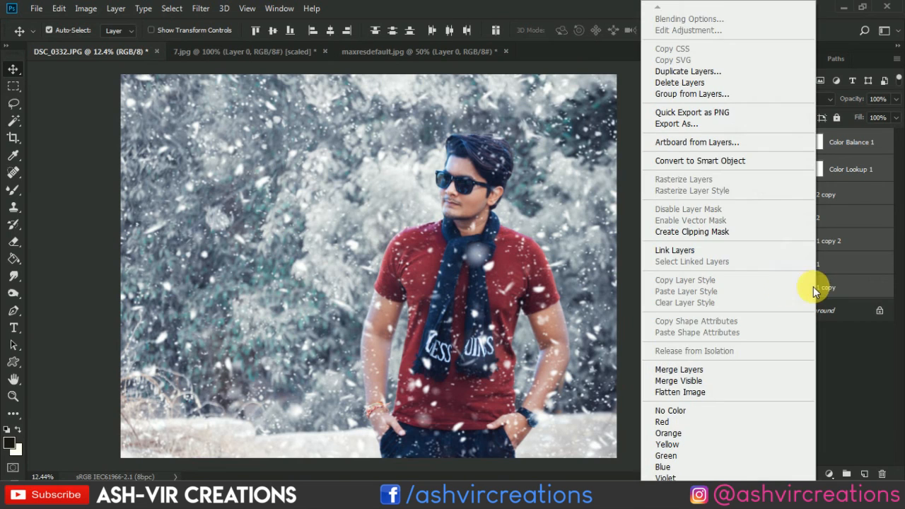
pyautogui.click(683, 370)
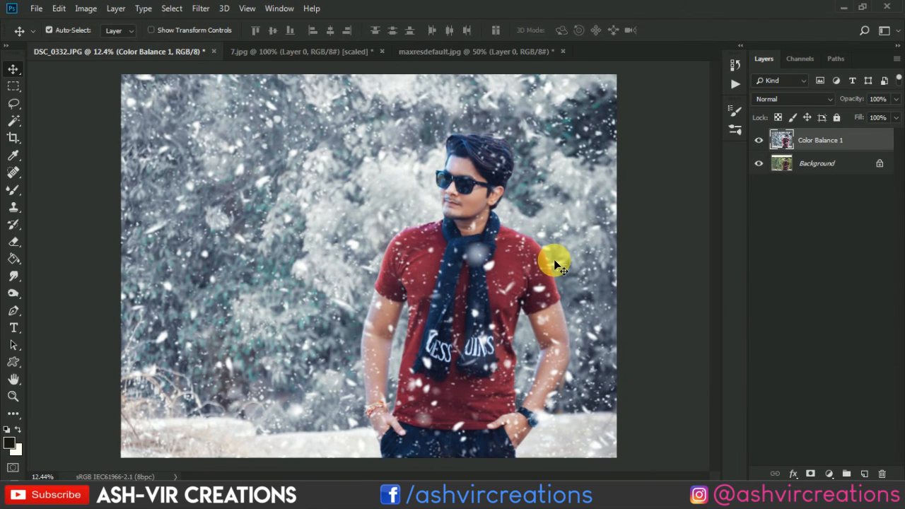
# Compare the finished snow edit with the original photo by repeatedly hiding and showing the merged layer.
pyautogui.scroll(-1, 555, 267)
pyautogui.scroll(1, 555, 267)
pyautogui.click(760, 140)
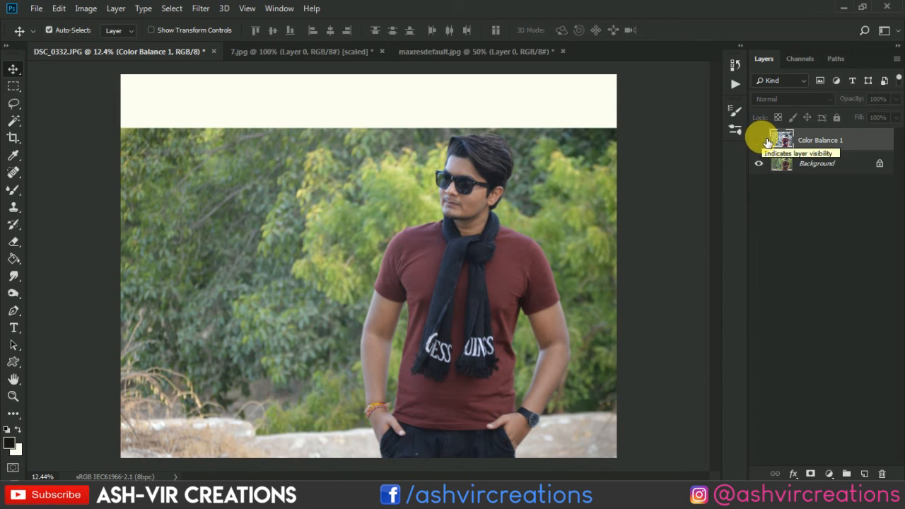
pyautogui.click(760, 140)
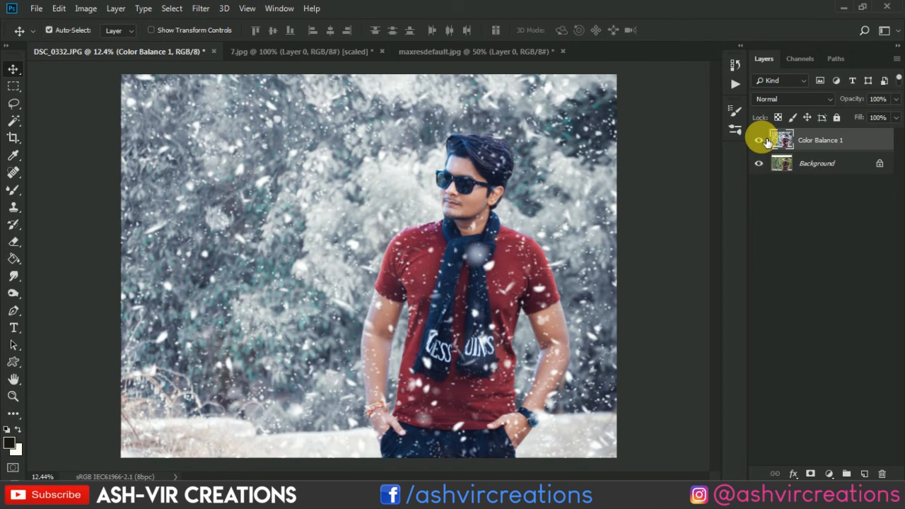
pyautogui.click(761, 140)
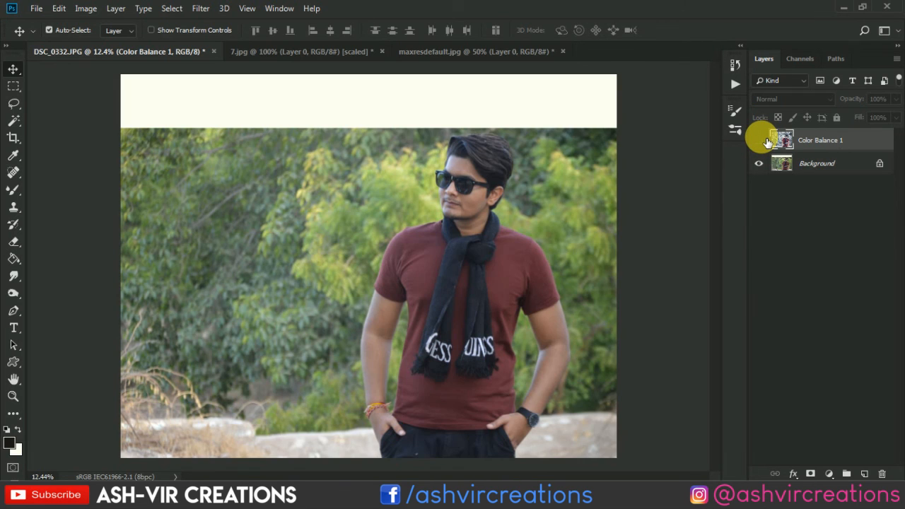
pyautogui.click(759, 140)
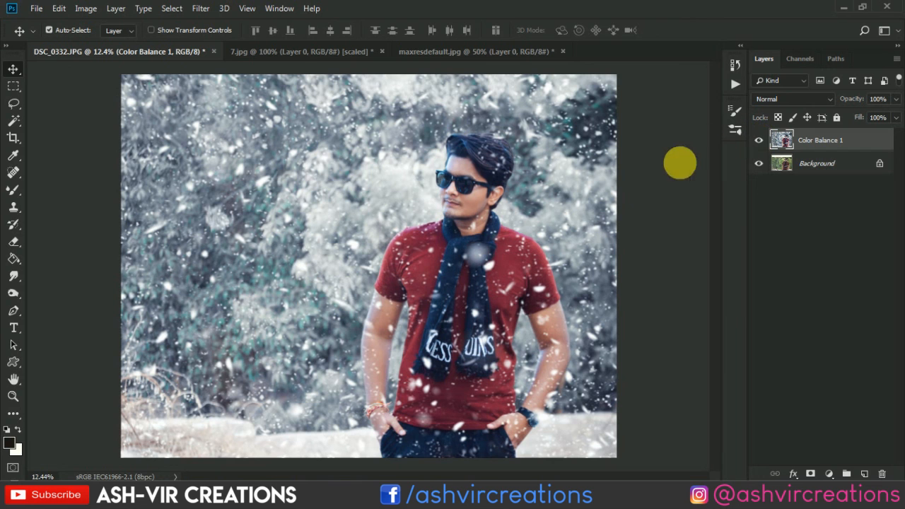